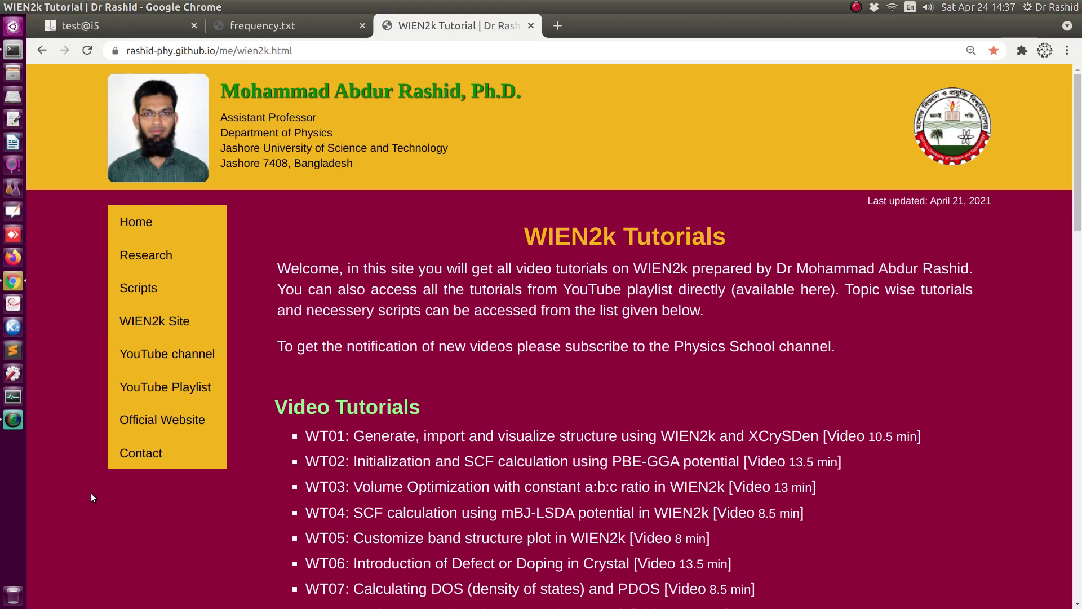
# - View the CrB2 crystal structure of the test session in XCrySDen, then quit the viewer
pyautogui.click(99, 25)
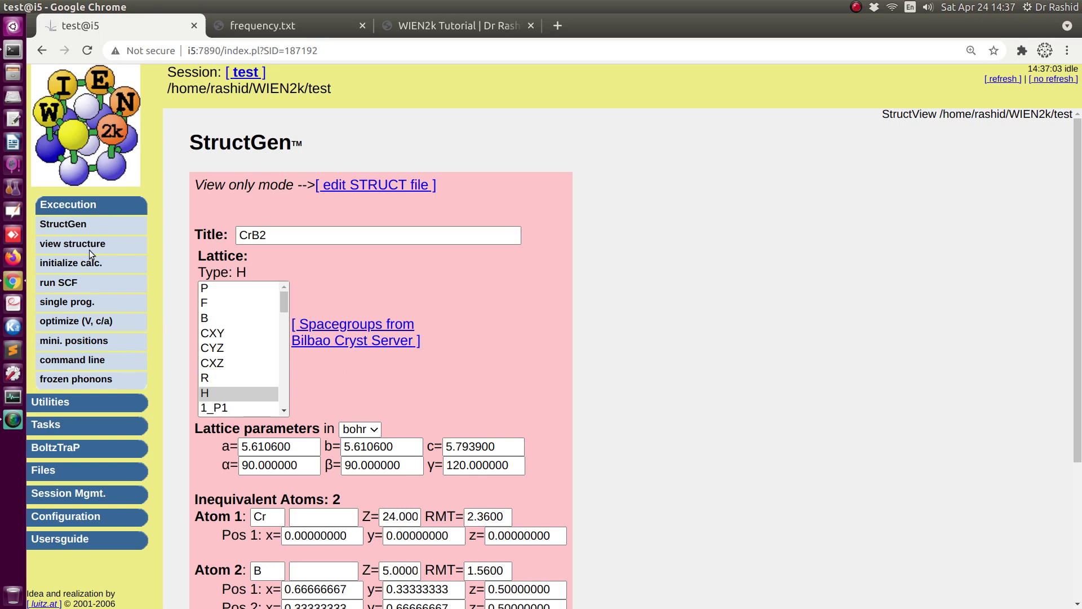
pyautogui.click(64, 244)
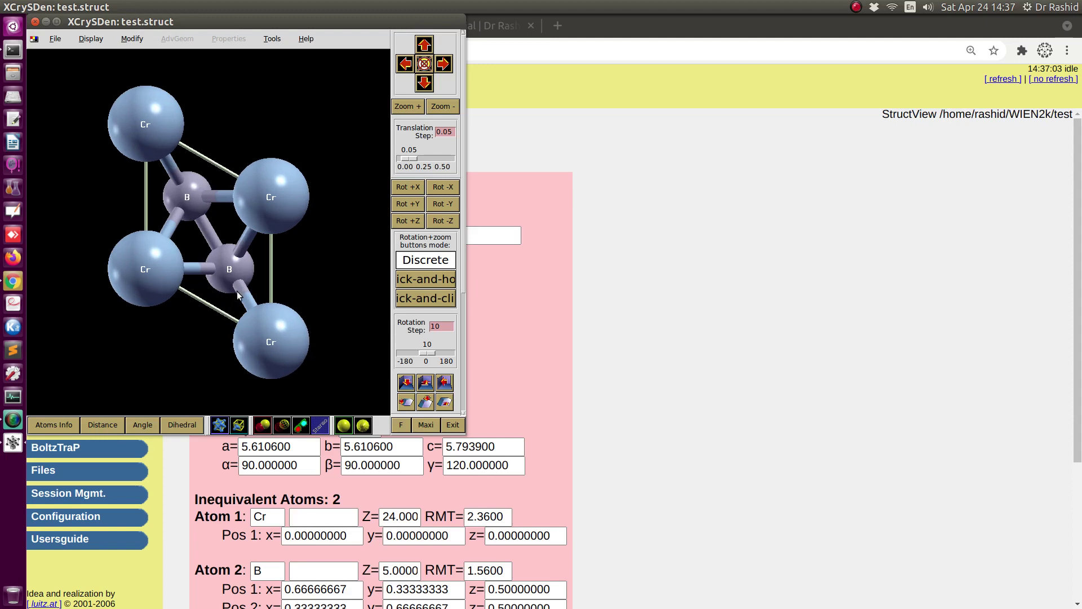
pyautogui.hotkey('alt', 'F4')
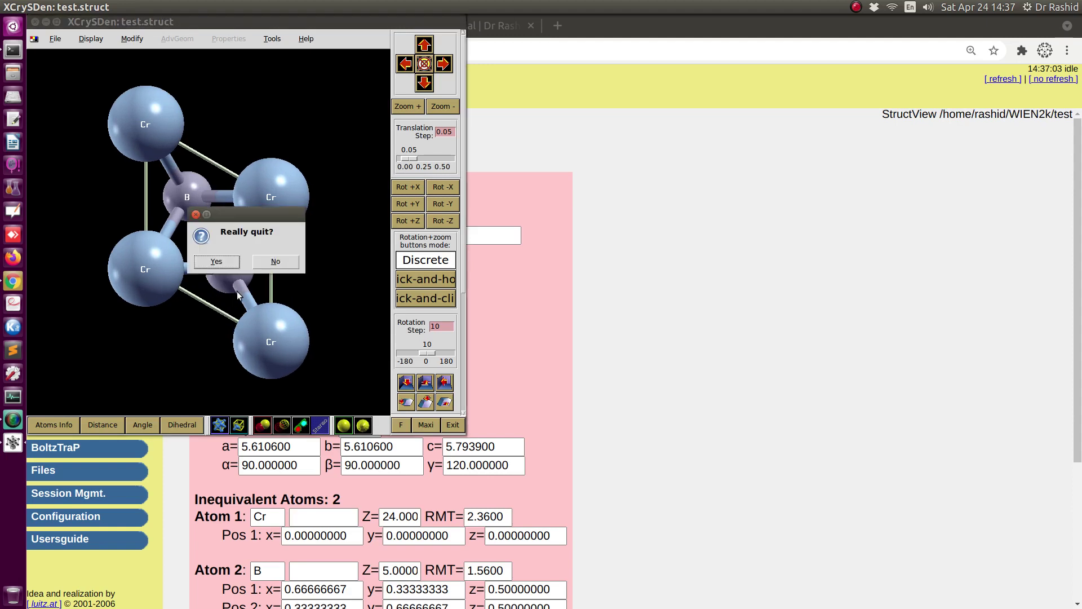
pyautogui.press('Return')
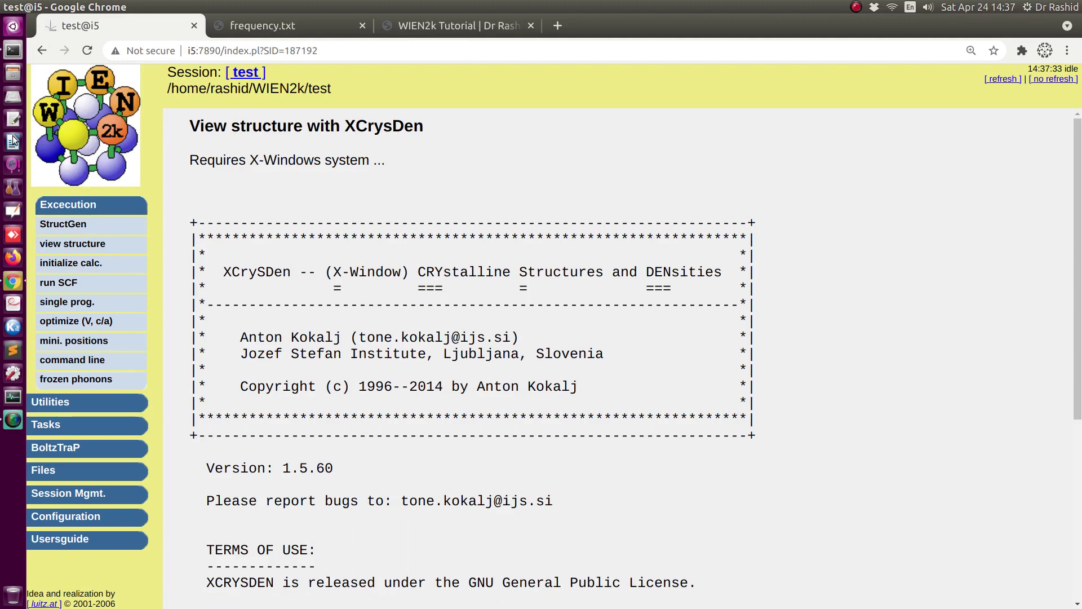
# - Open the OPTIC task for the test session
pyautogui.click(47, 426)
pyautogui.click(56, 348)
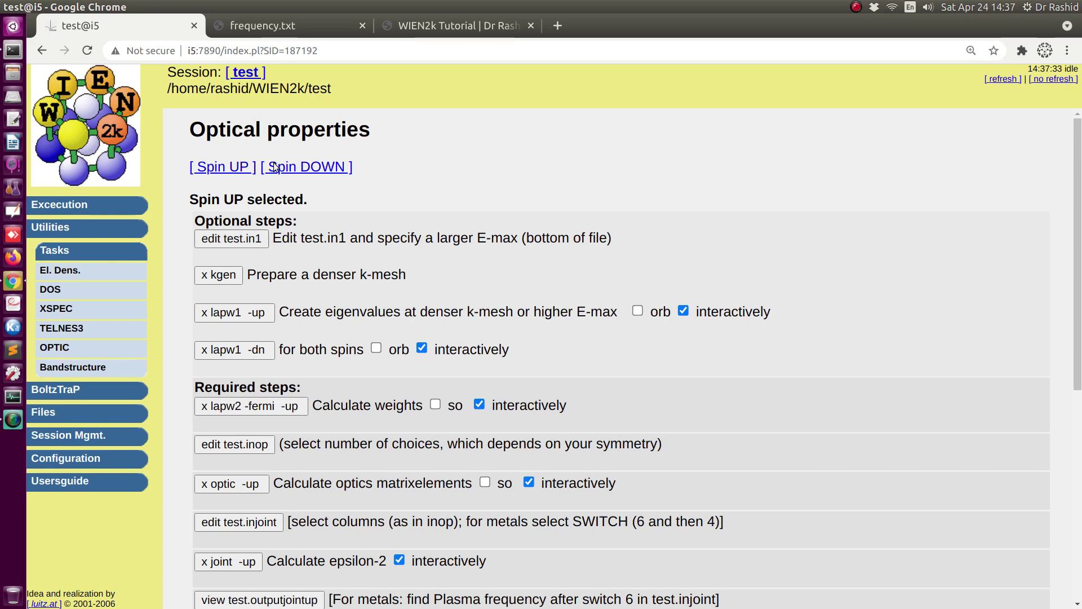
pyautogui.moveTo(309, 91); pyautogui.dragTo(332, 91)
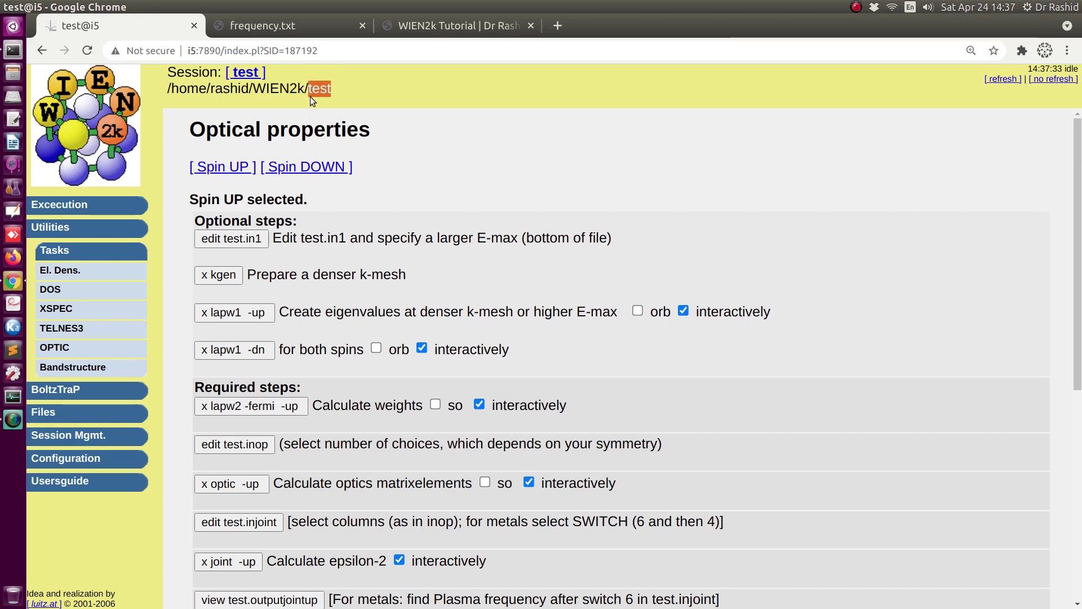
pyautogui.click(310, 95)
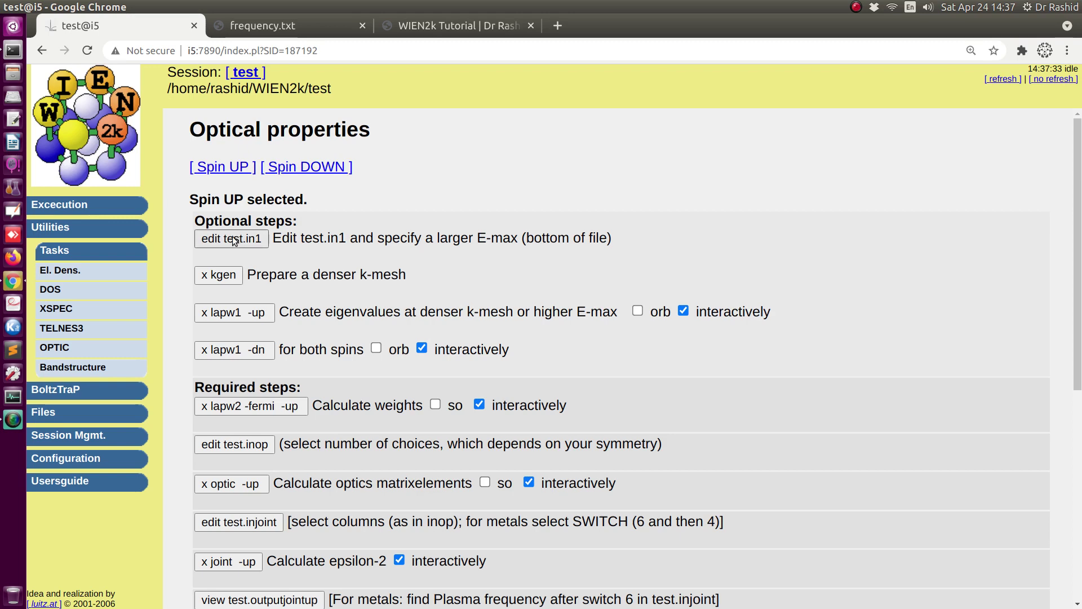
# - Set the energy range de (emax=Ef+de) to 3.0 in test.in1 and save the file
pyautogui.moveTo(438, 239); pyautogui.dragTo(513, 243)
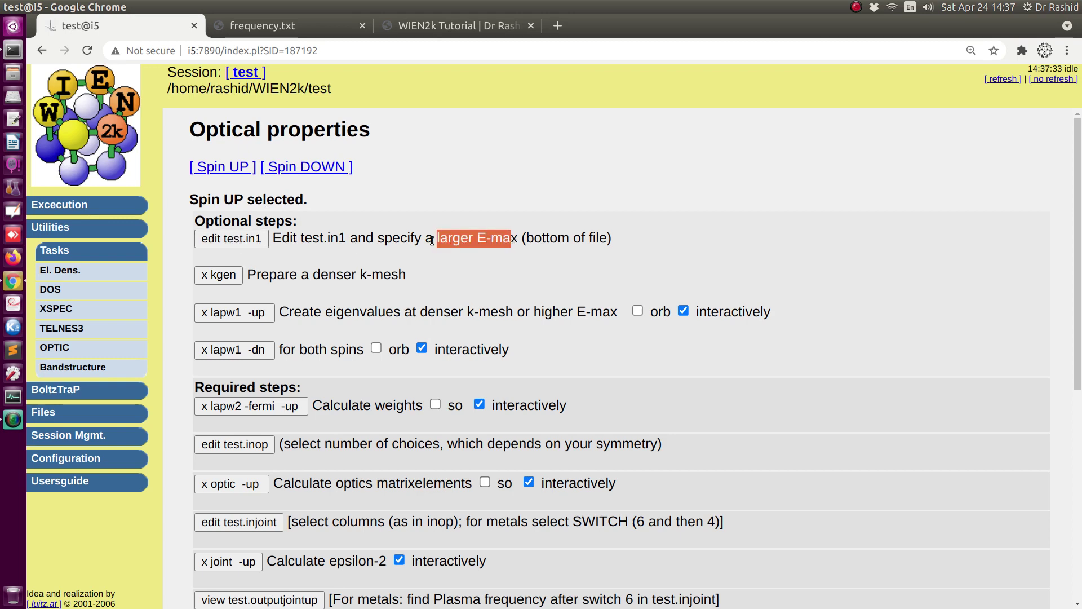
pyautogui.click(232, 238)
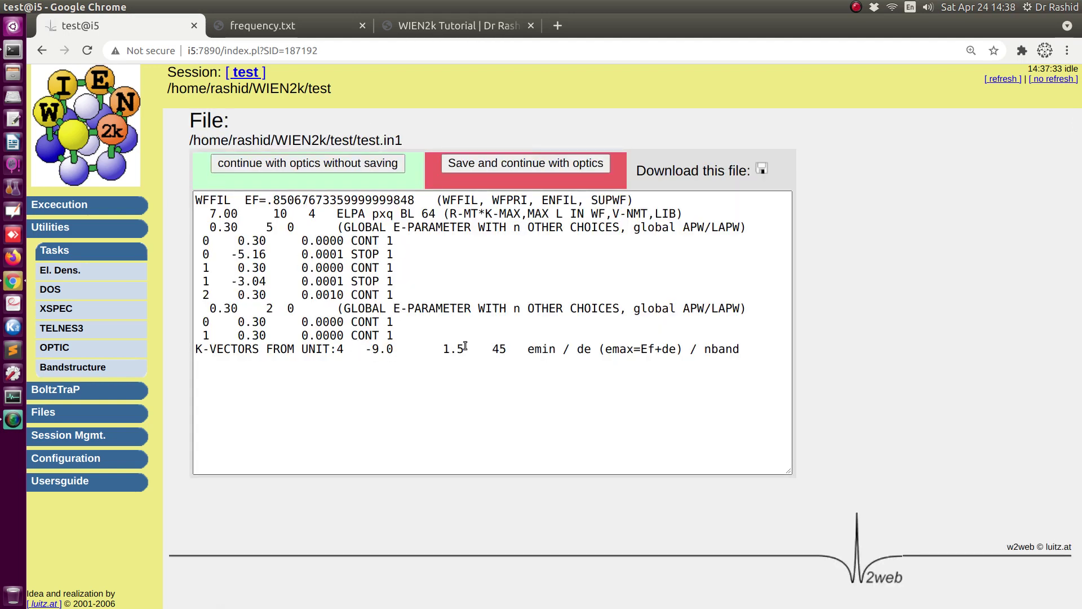
pyautogui.moveTo(443, 349); pyautogui.dragTo(462, 349)
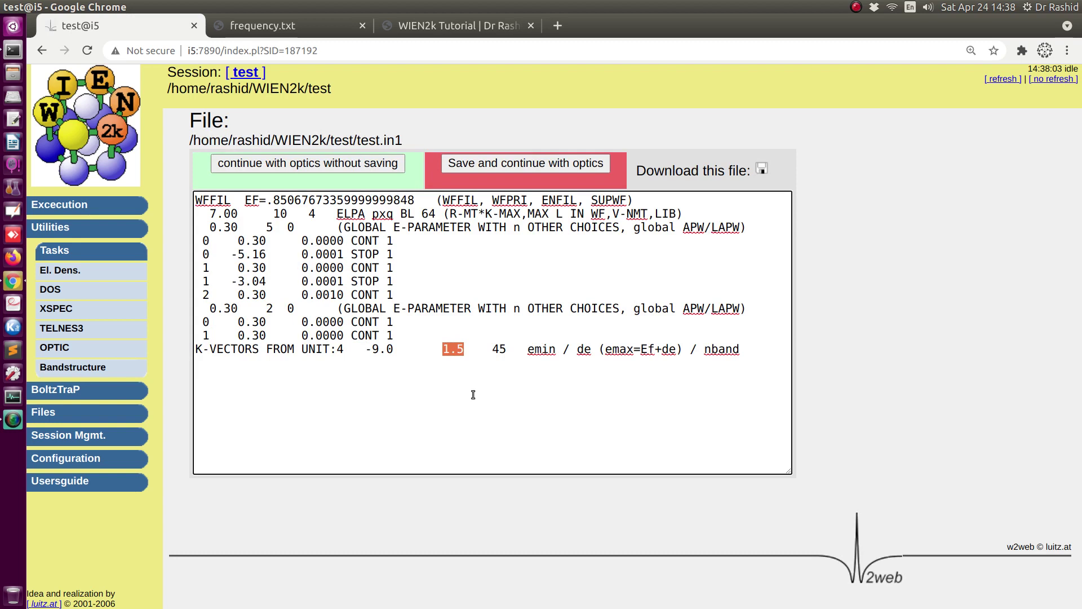
pyautogui.write('3.0')
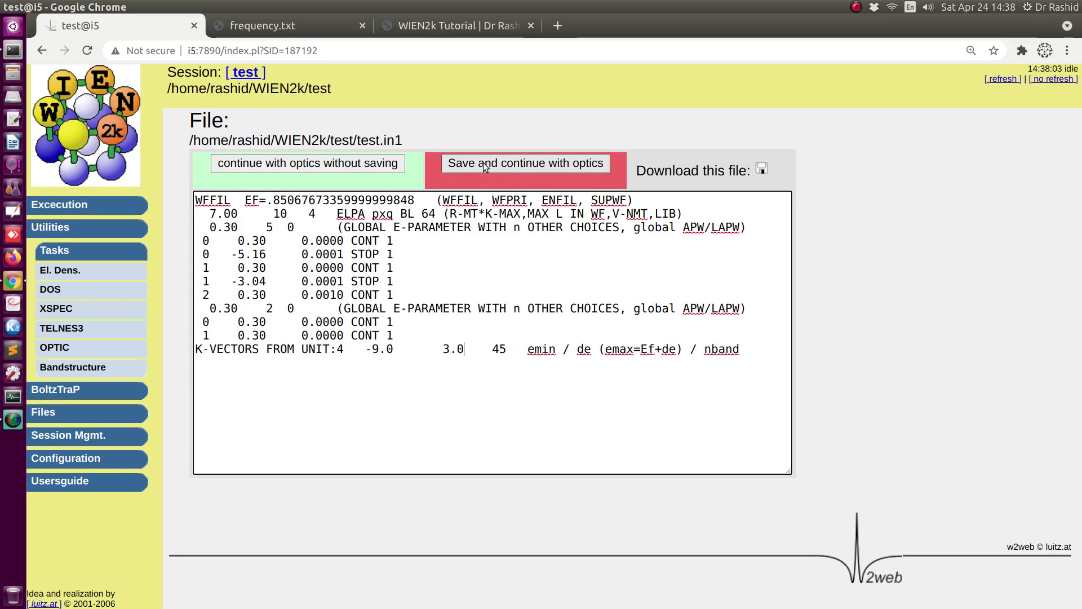
pyautogui.click(506, 165)
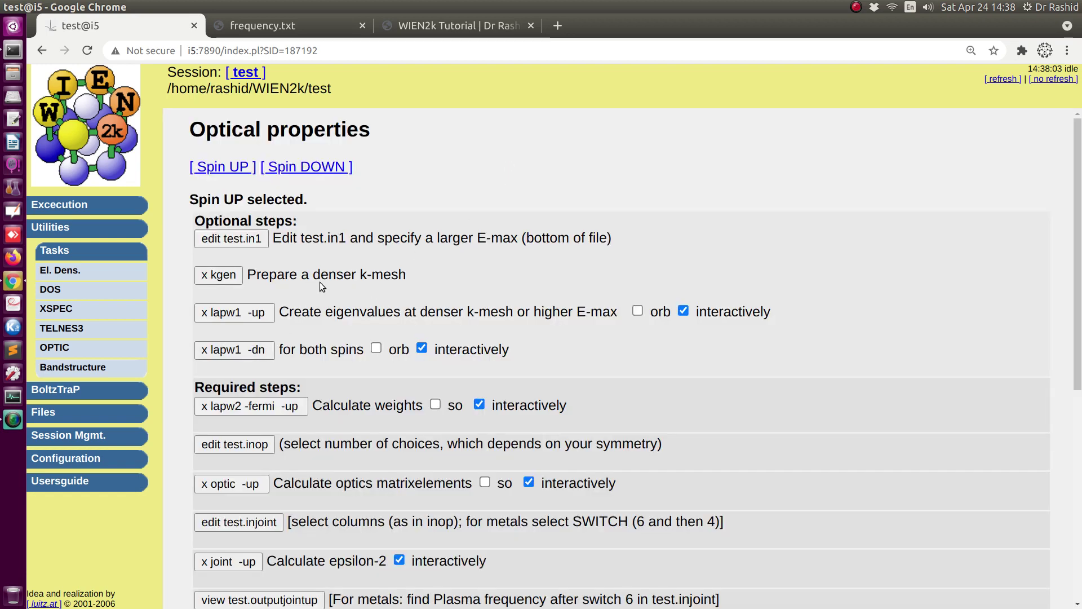
# - Generate a denser k-mesh with 10000 k-points using kgen and return to the optics workflow
pyautogui.click(220, 275)
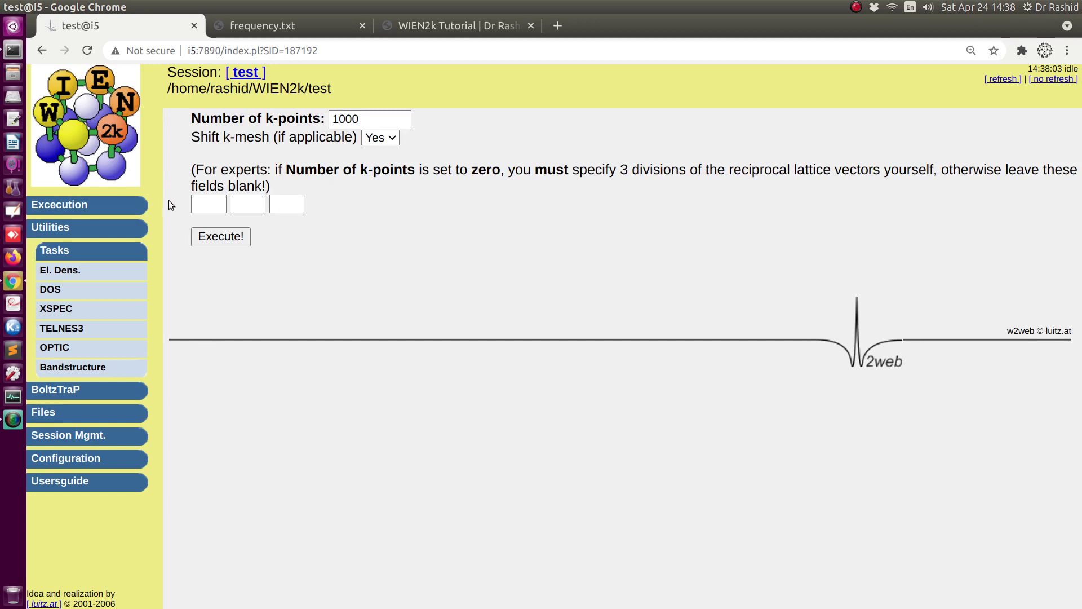
pyautogui.click(364, 119)
pyautogui.write('0')
pyautogui.click(364, 163)
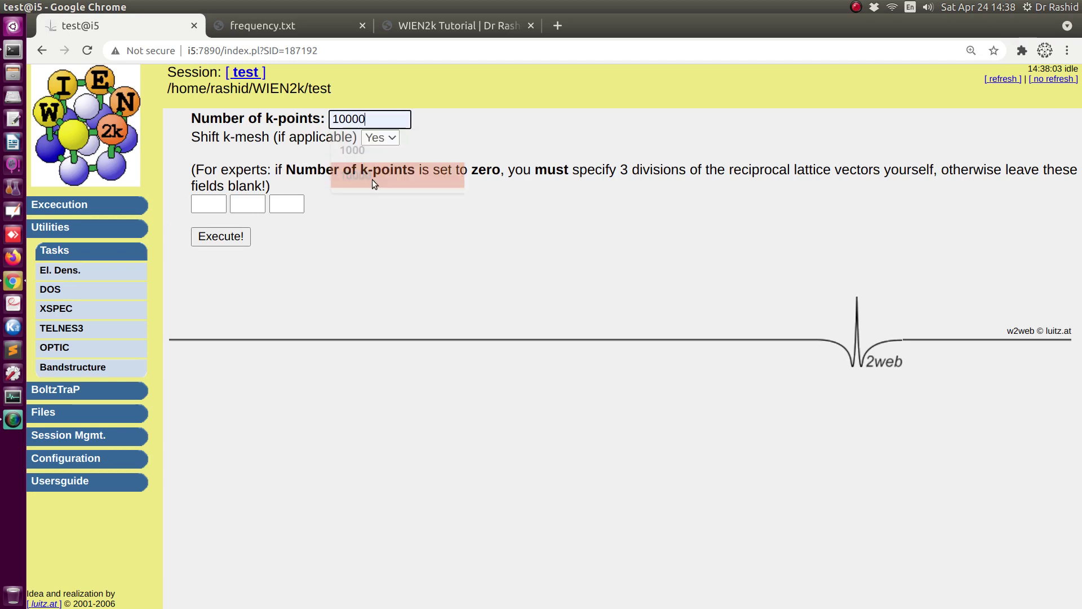
pyautogui.click(220, 237)
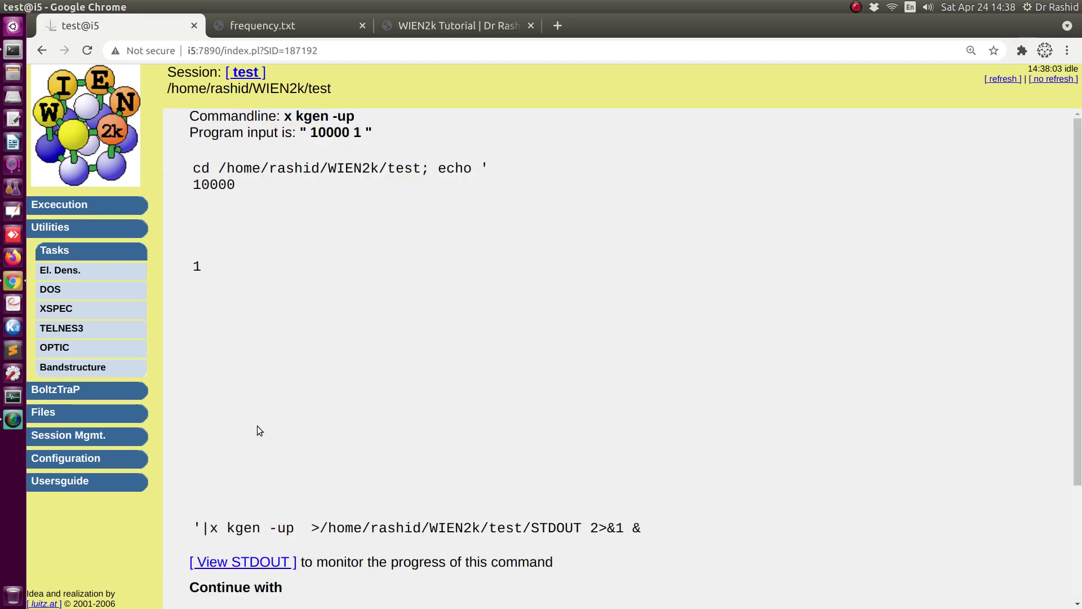
pyautogui.scroll(-3, 257, 430)
pyautogui.click(246, 481)
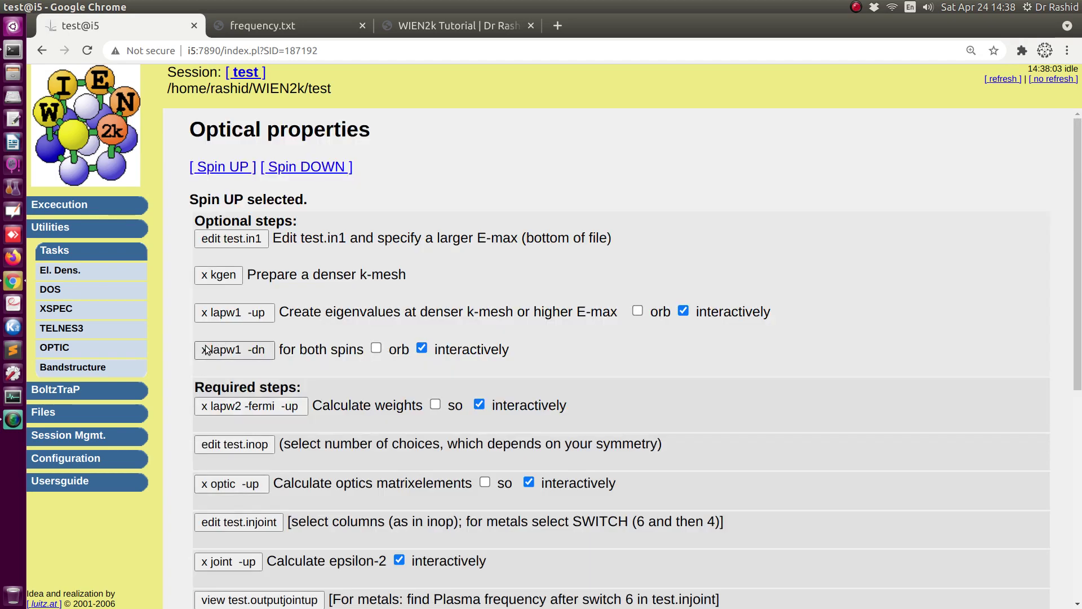
# - List the files of the test case directory in the terminal, then return to the optics page in the browser
pyautogui.scroll(-1, 208, 350)
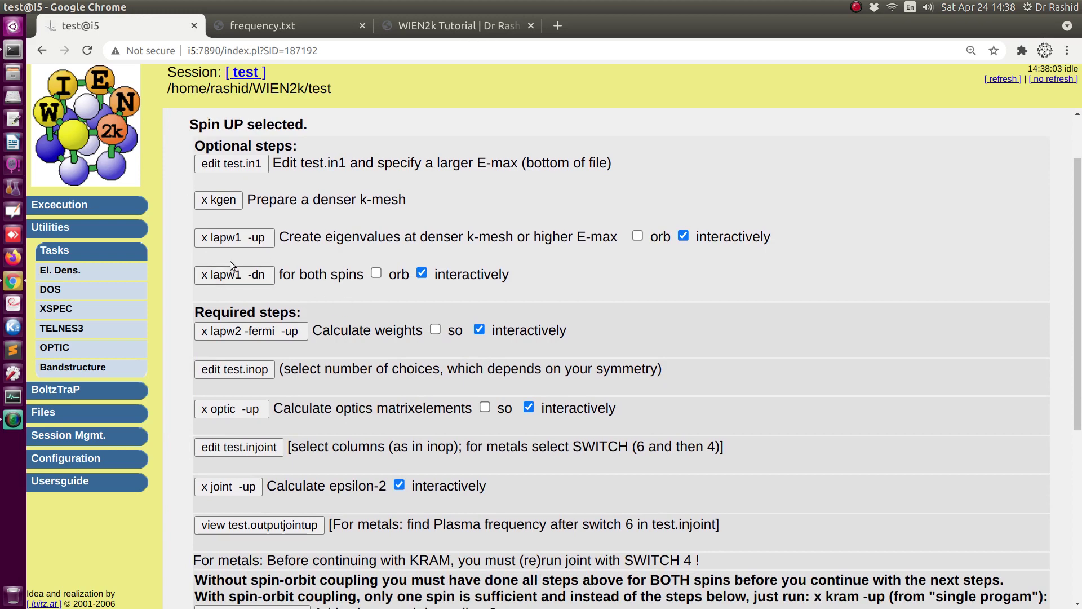
pyautogui.scroll(1, 214, 274)
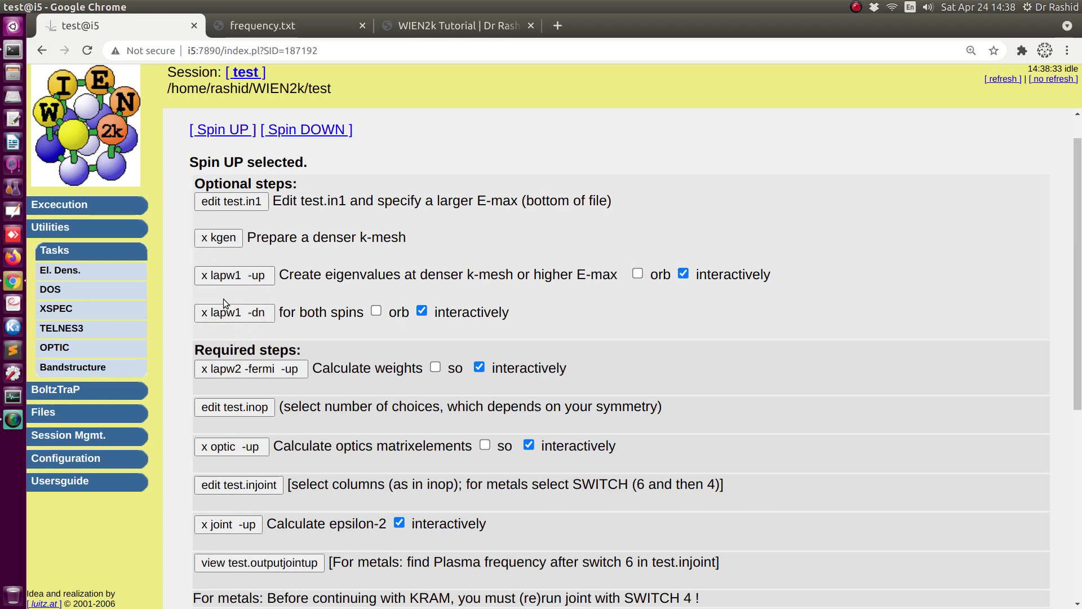
pyautogui.click(13, 50)
pyautogui.write('ls')
pyautogui.press('Return')
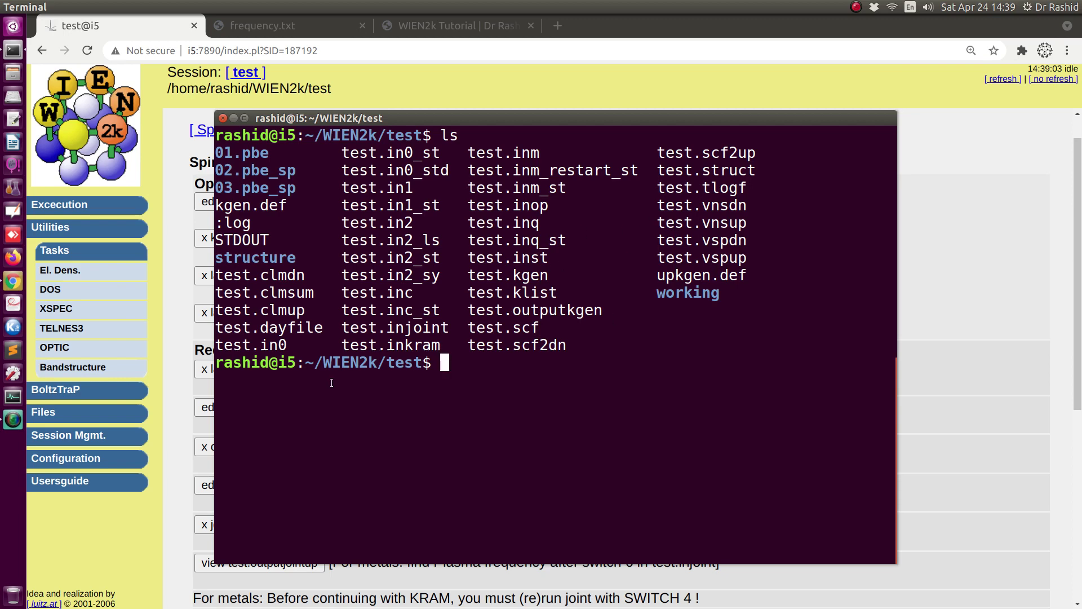
pyautogui.hotkey('alt', 'Tab')
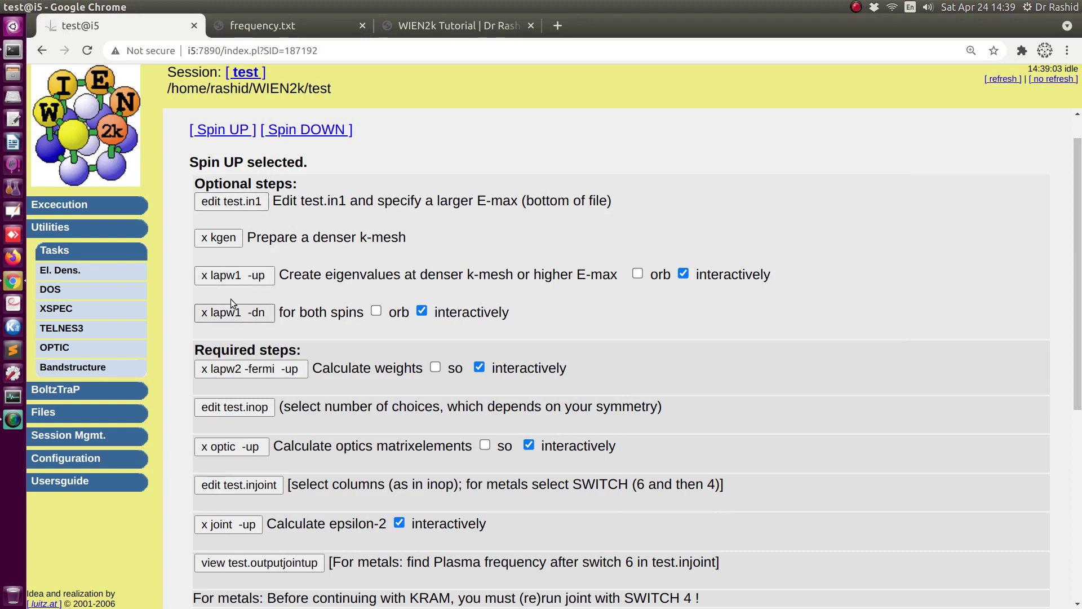
# - Run lapw1 for spin up and spin down to create the eigenvalues on the denser k-mesh
pyautogui.click(234, 275)
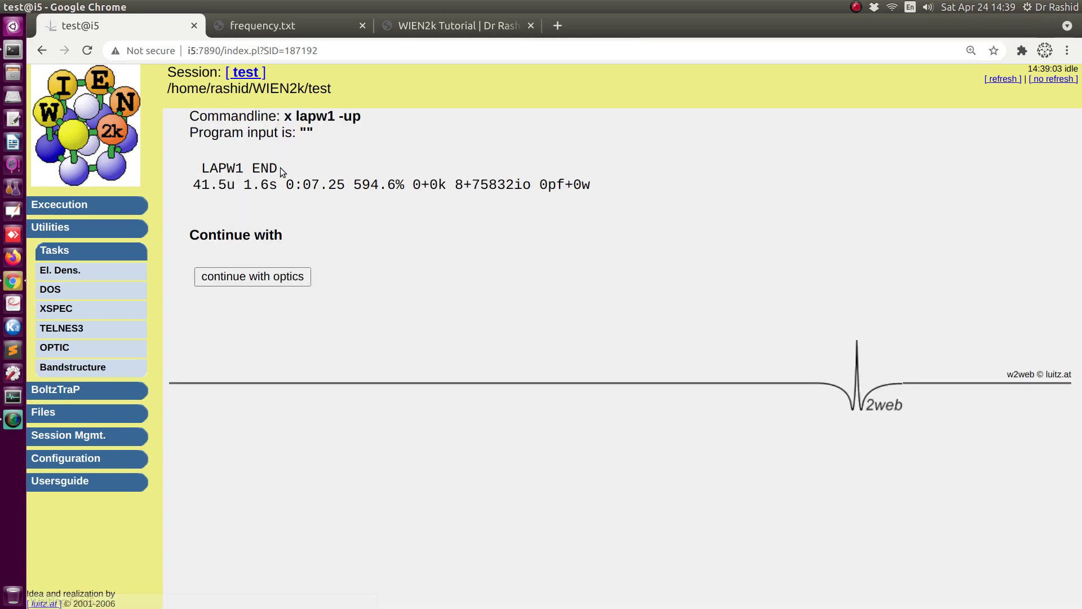
pyautogui.click(253, 277)
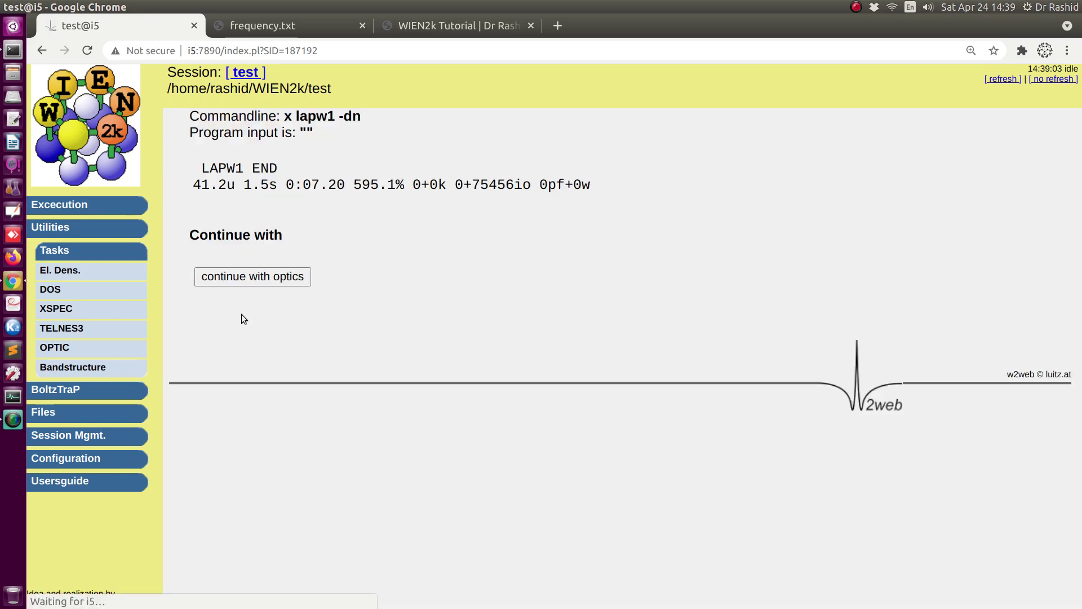
pyautogui.click(257, 277)
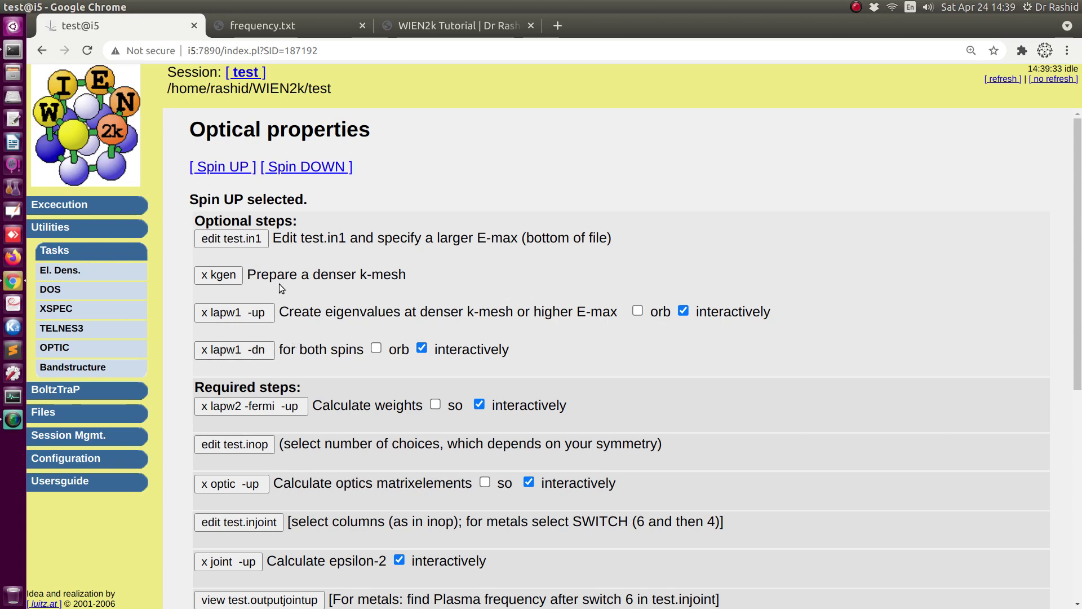
# - Calculate the spin-up weights with lapw2 -fermi and return to the optics workflow
pyautogui.scroll(-2, 300, 356)
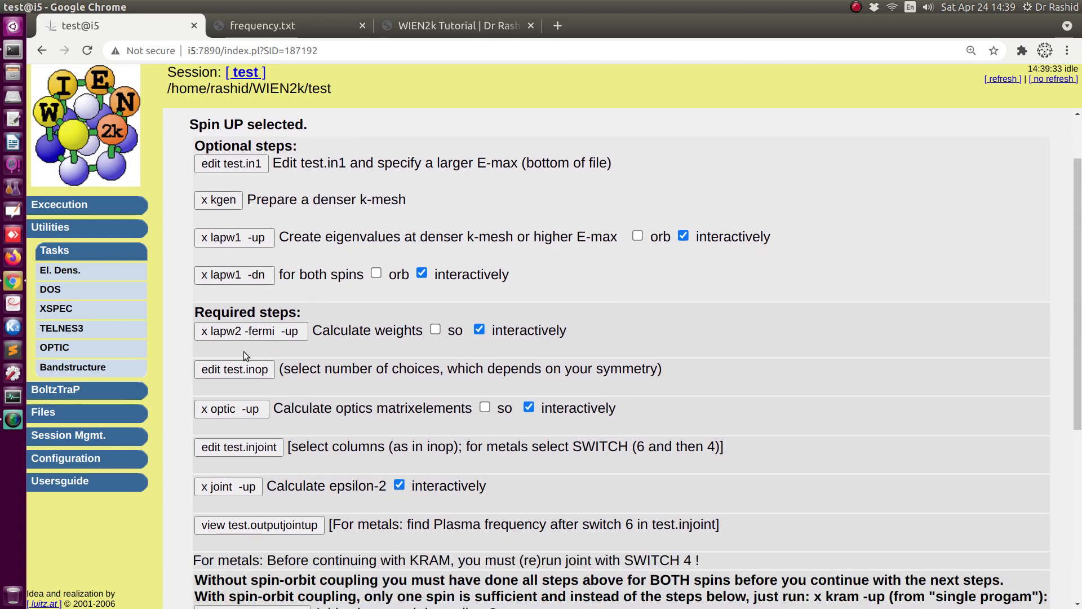
pyautogui.scroll(2, 288, 217)
pyautogui.scroll(-2, 217, 304)
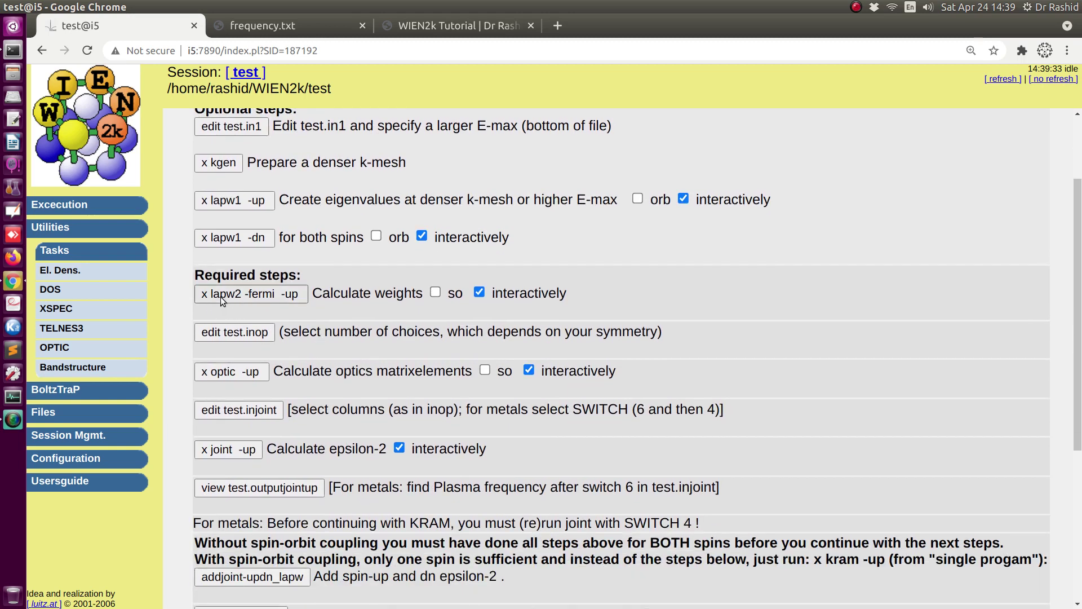
pyautogui.click(245, 295)
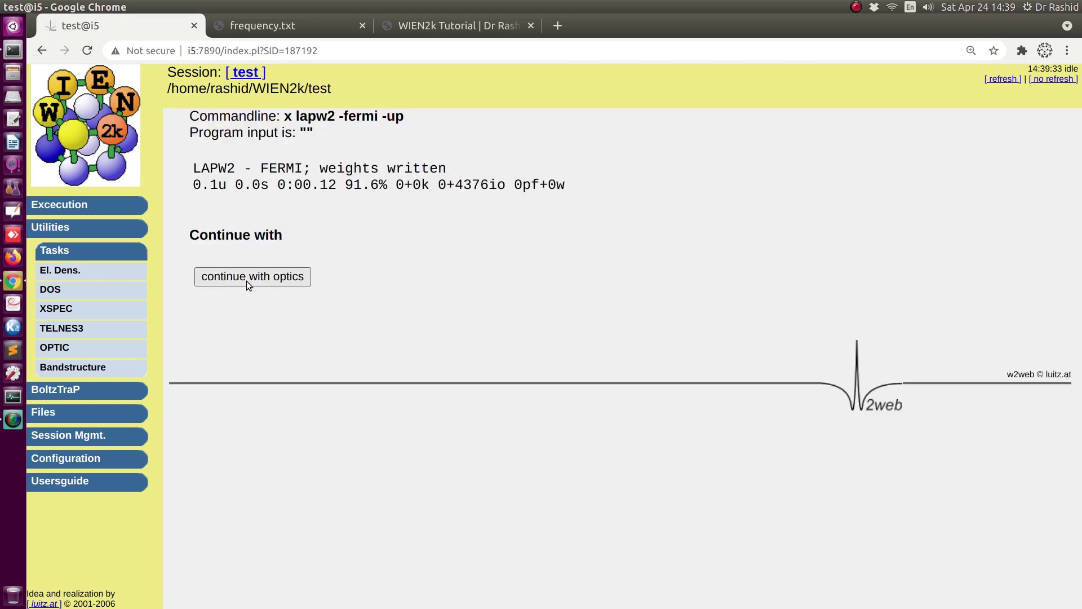
pyautogui.click(245, 279)
# - Open test.inop, review the list of available choices and set the number of choices to 3
pyautogui.scroll(-4, 219, 279)
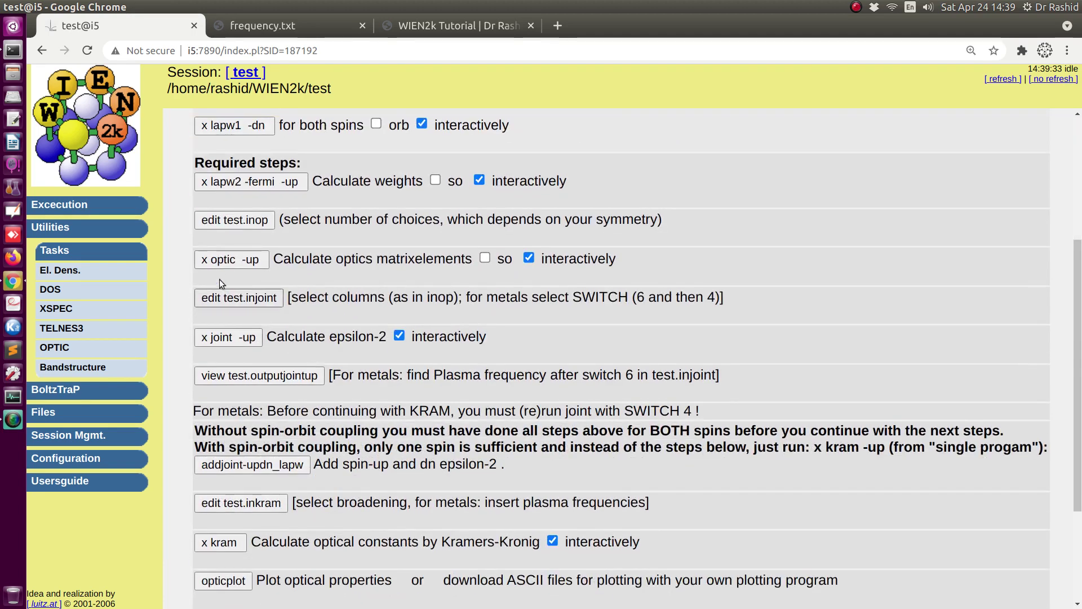
pyautogui.click(238, 221)
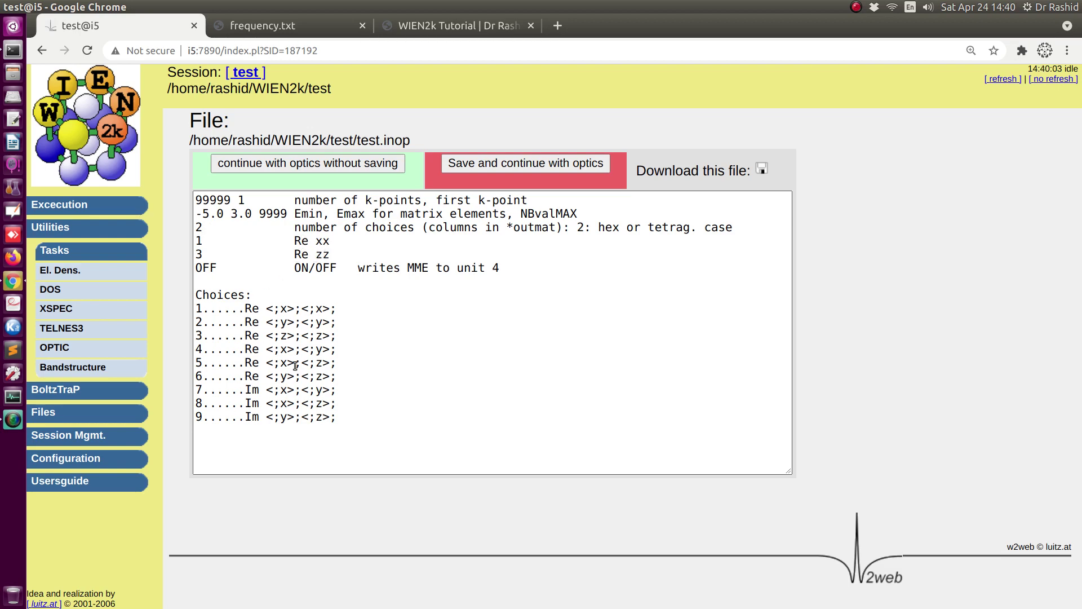
pyautogui.moveTo(342, 416); pyautogui.dragTo(196, 309)
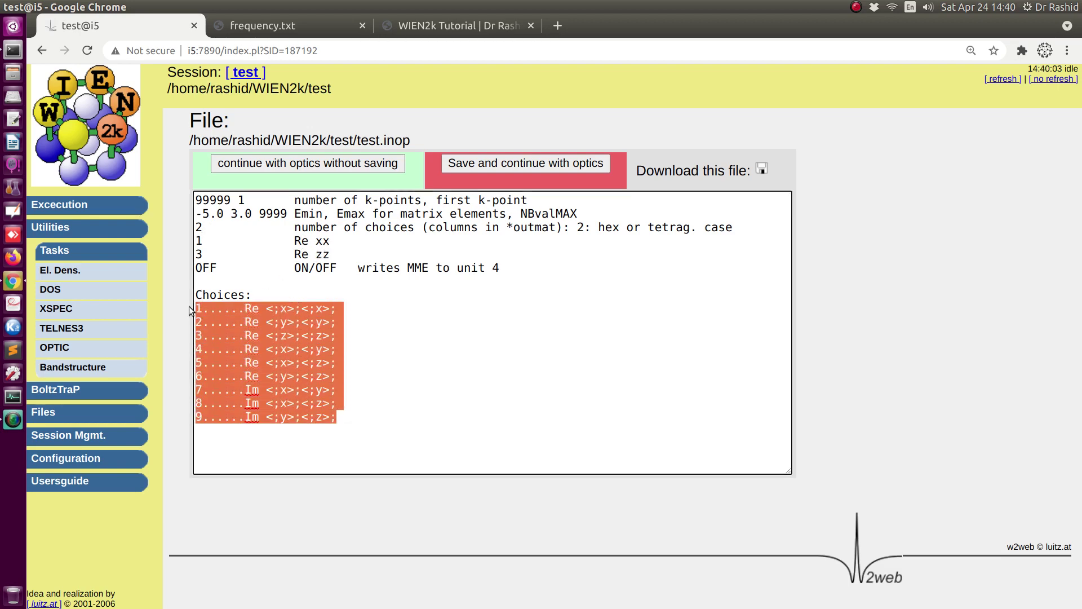
pyautogui.click(201, 418)
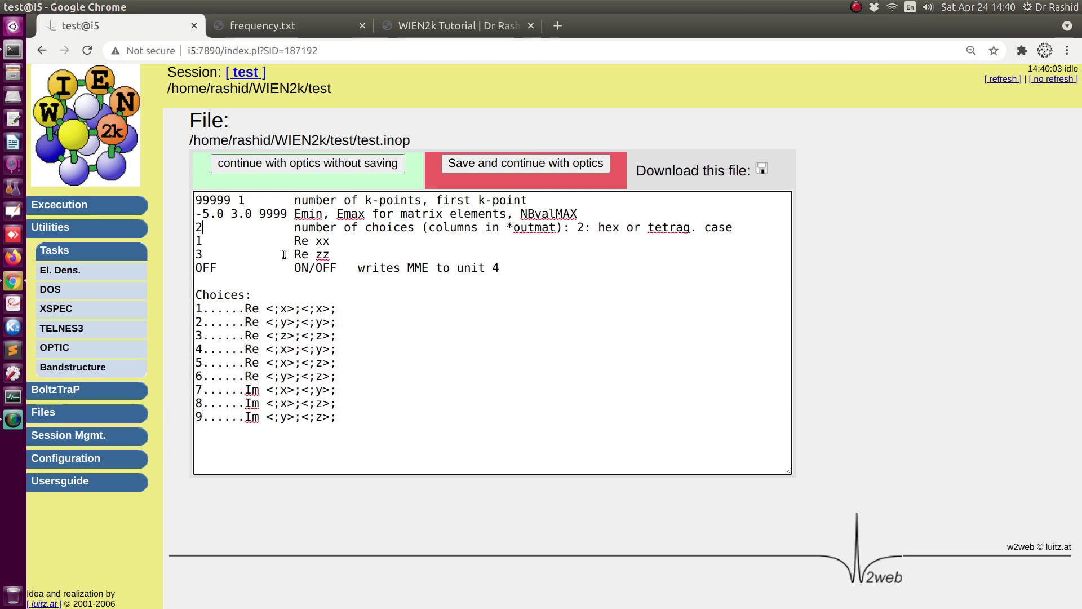
pyautogui.press('BackSpace')
pyautogui.write('3')
# - Add the choice "2 Re yy" between the Re xx and Re zz lines in test.inop and save the file
pyautogui.hotkey('shift', 'Down')
pyautogui.hotkey('ctrl', 'c')
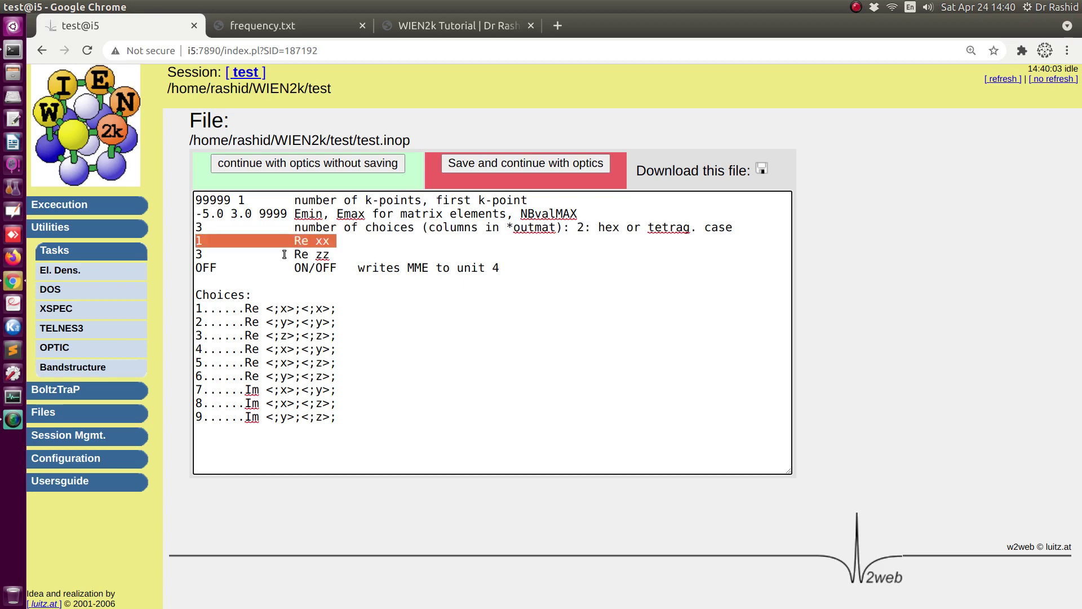
pyautogui.press('Right')
pyautogui.hotkey('ctrl', 'v')
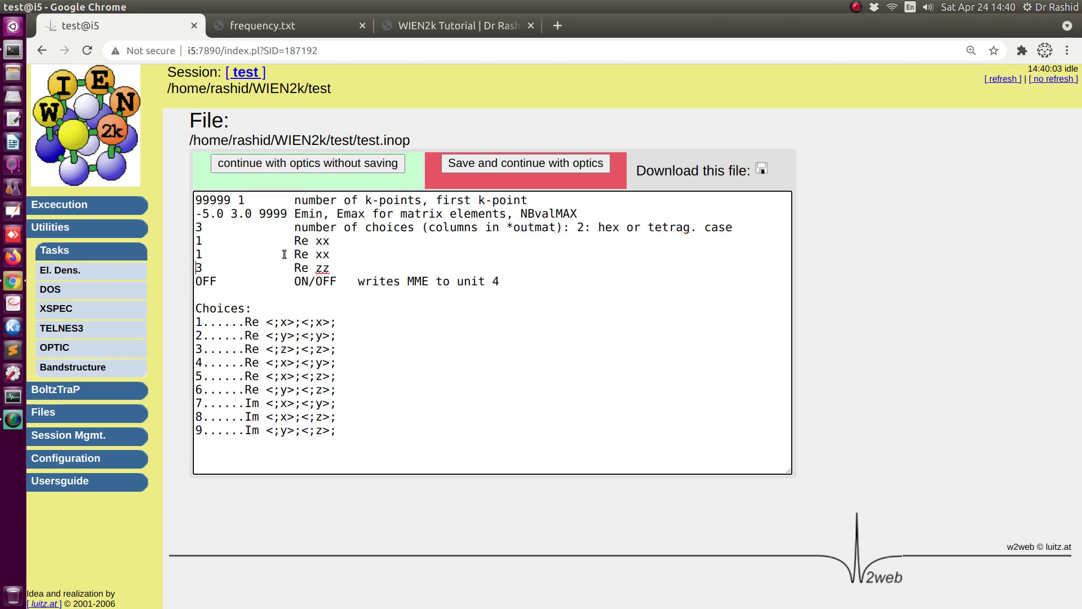
pyautogui.press('Up')
pyautogui.press('Delete')
pyautogui.write('2')
pyautogui.press('BackSpace')
pyautogui.press('BackSpace')
pyautogui.write('yy')
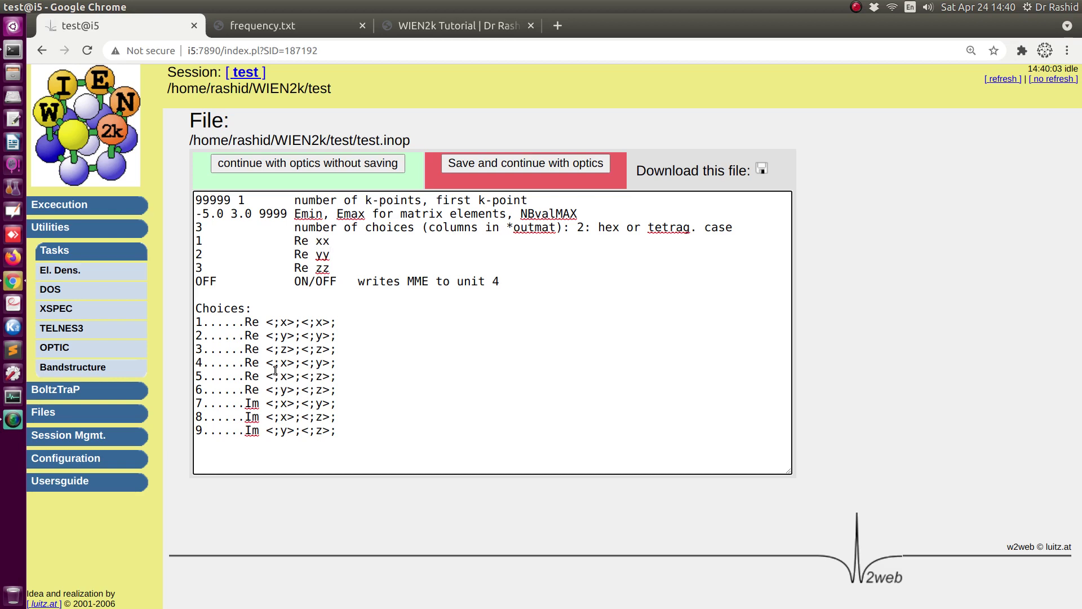
pyautogui.moveTo(266, 363); pyautogui.dragTo(330, 390)
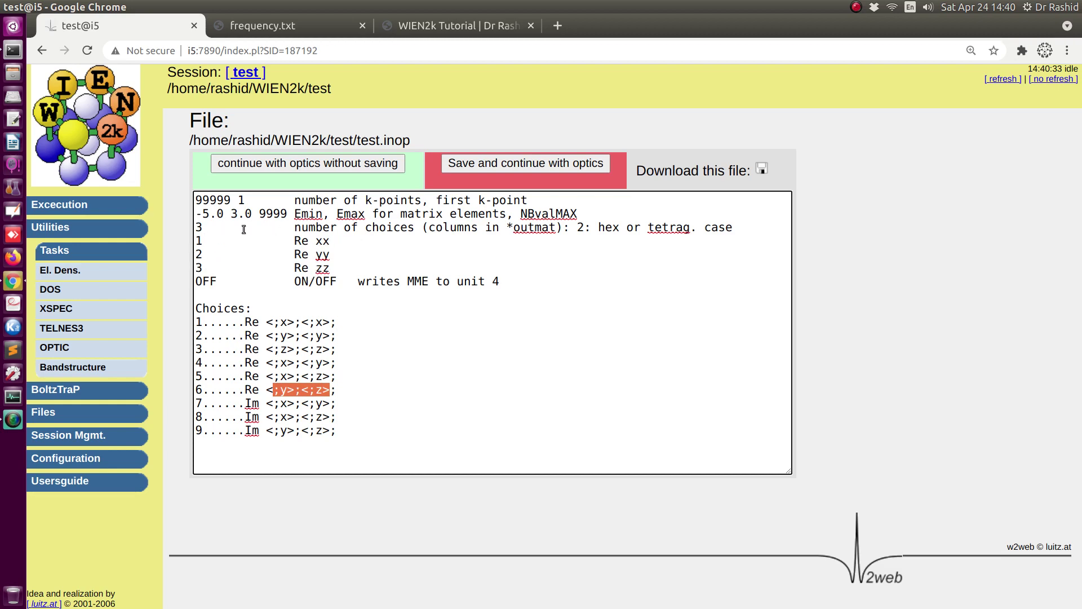
pyautogui.click(493, 163)
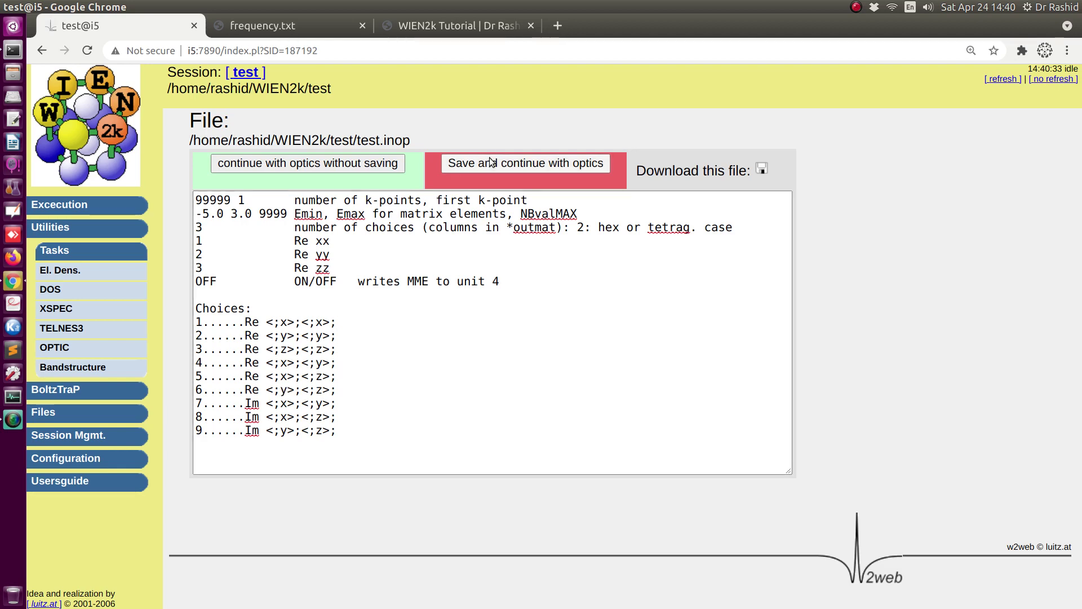
# - Calculate the spin-up optics matrix elements with x optic -up and return to the optics workflow
pyautogui.scroll(-3, 310, 346)
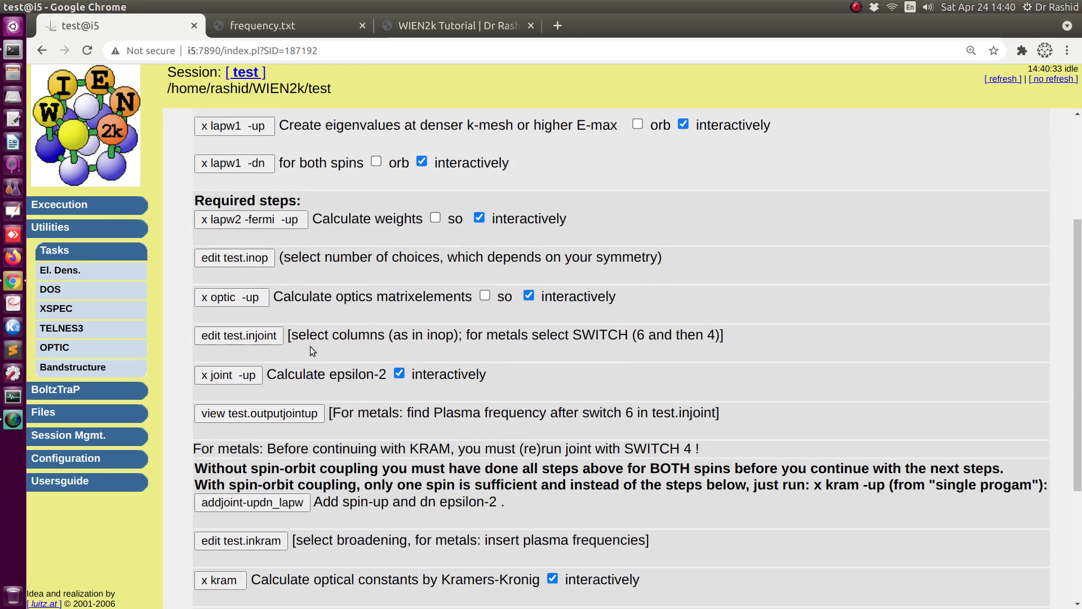
pyautogui.click(225, 300)
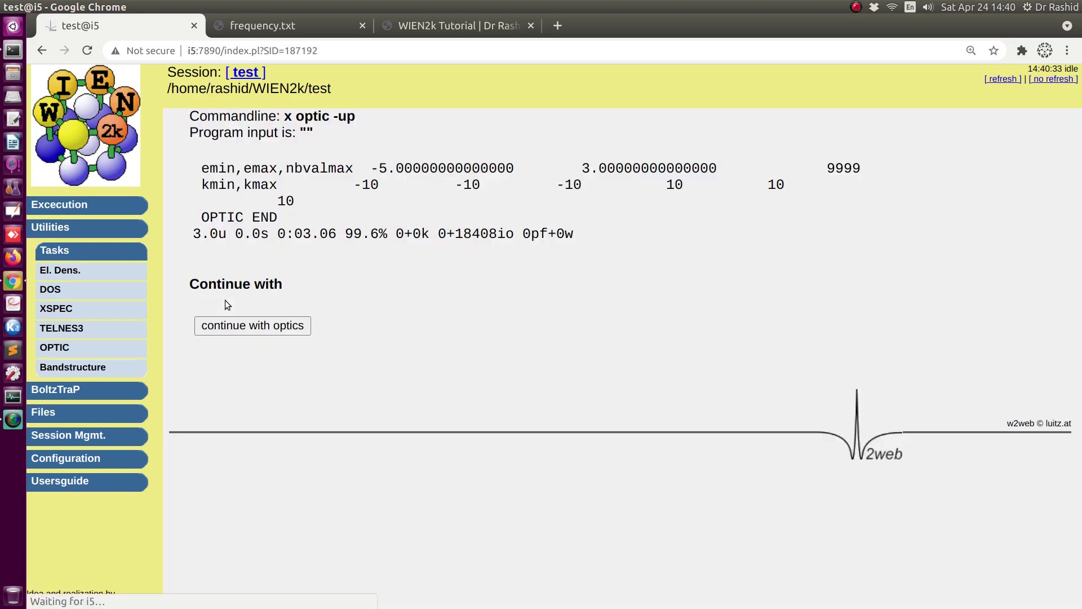
pyautogui.click(214, 326)
# - Check in the terminal whether the compound is a metal with "grep :GAP test.scf | tail -4", then return to the browser
pyautogui.scroll(-4, 315, 367)
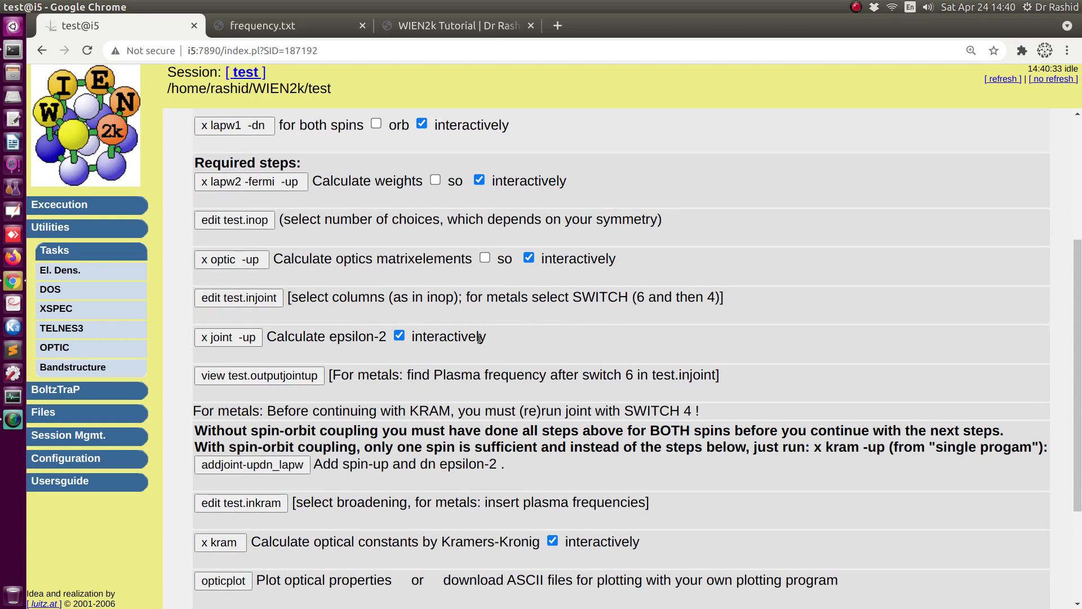
pyautogui.moveTo(486, 297); pyautogui.dragTo(528, 297)
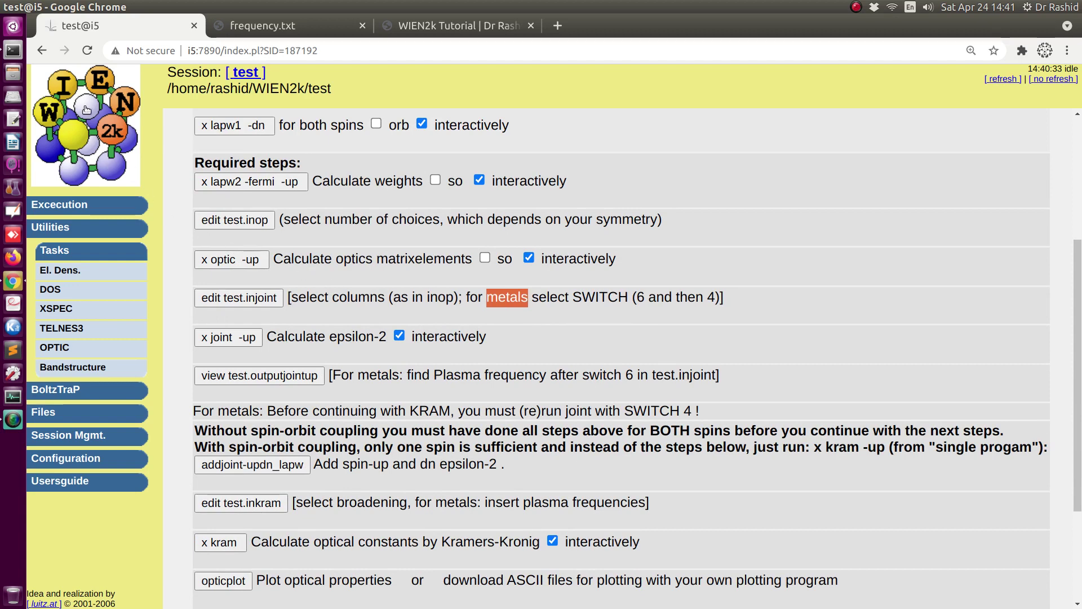
pyautogui.click(13, 51)
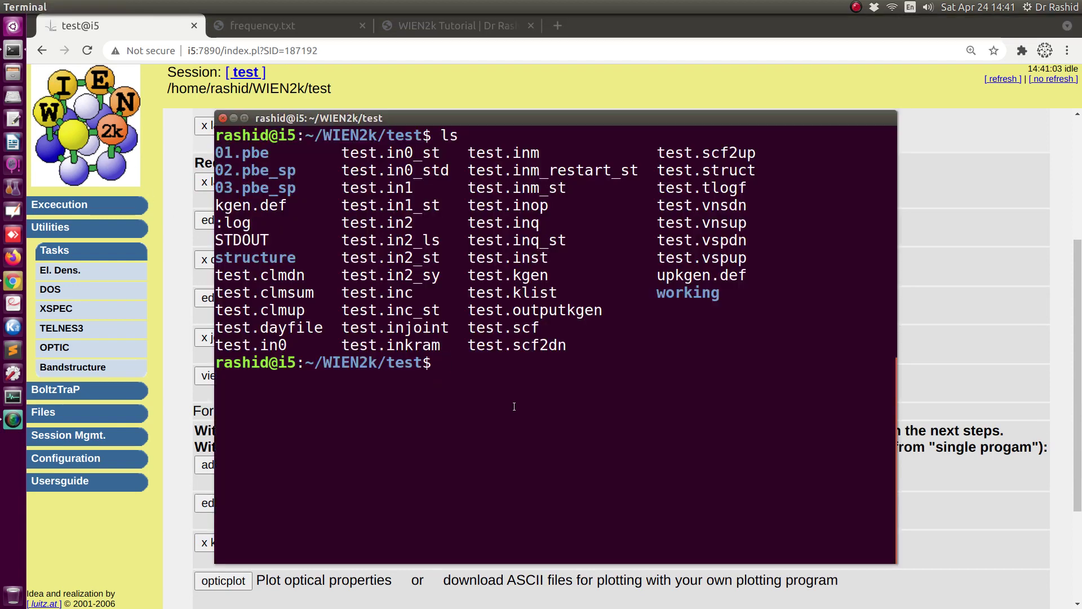
pyautogui.write('grep :')
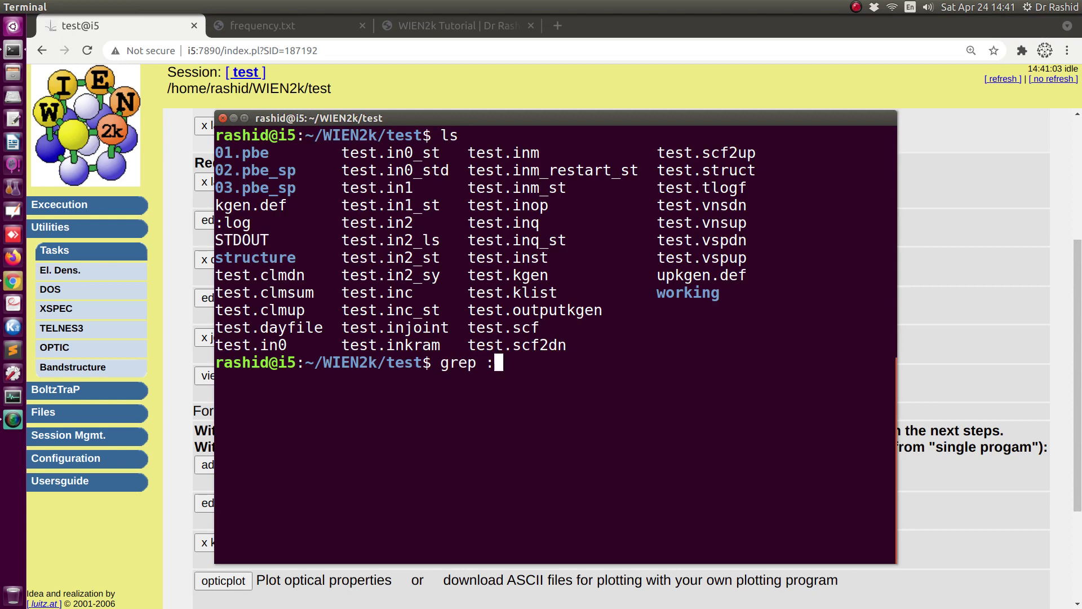
pyautogui.write('GAP test.sc')
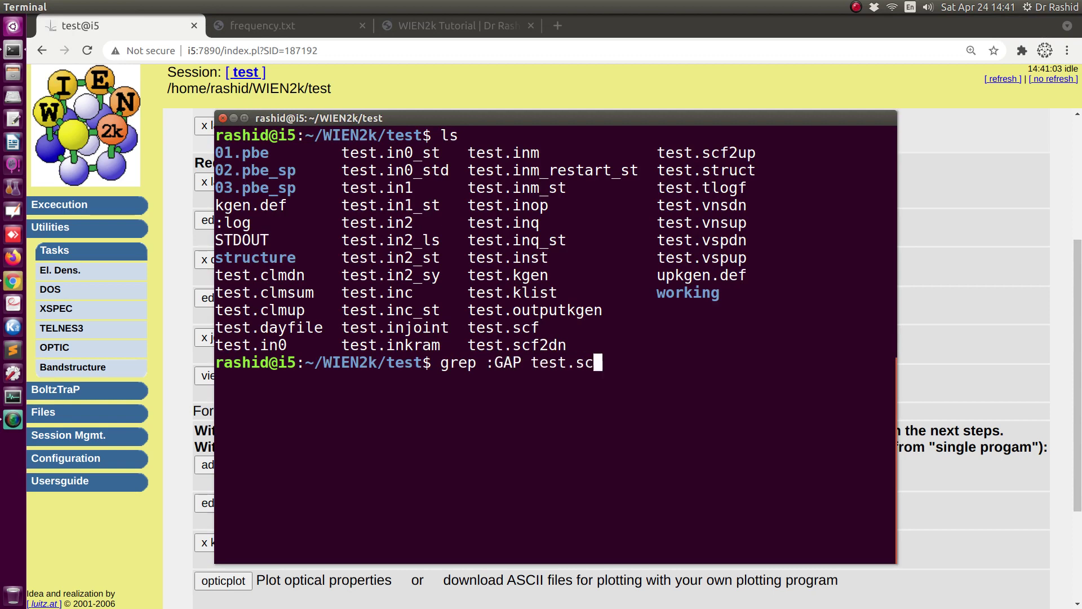
pyautogui.write('f | tail -4')
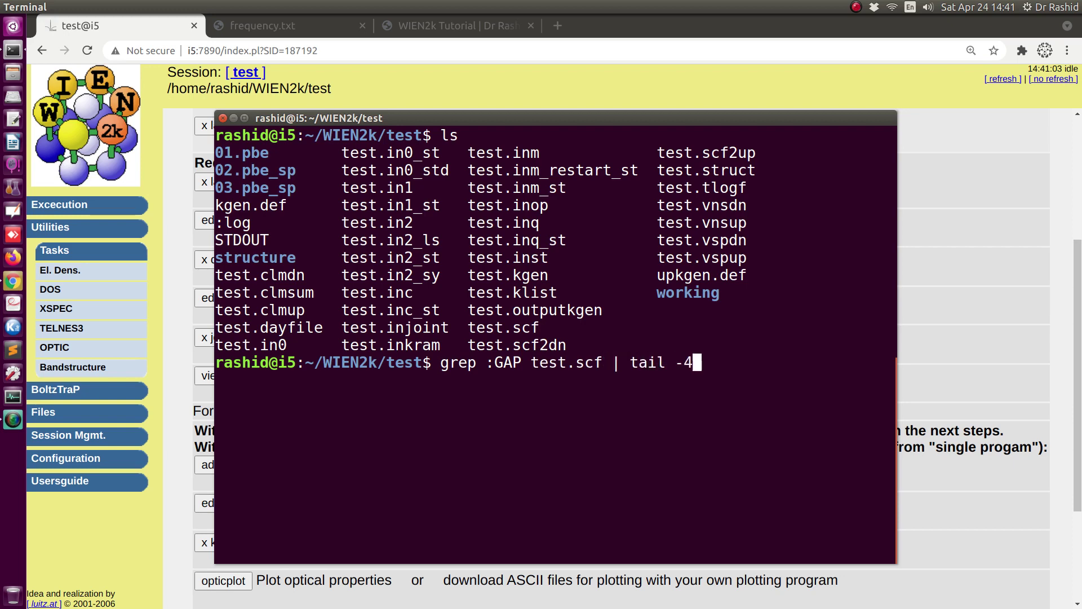
pyautogui.press('Return')
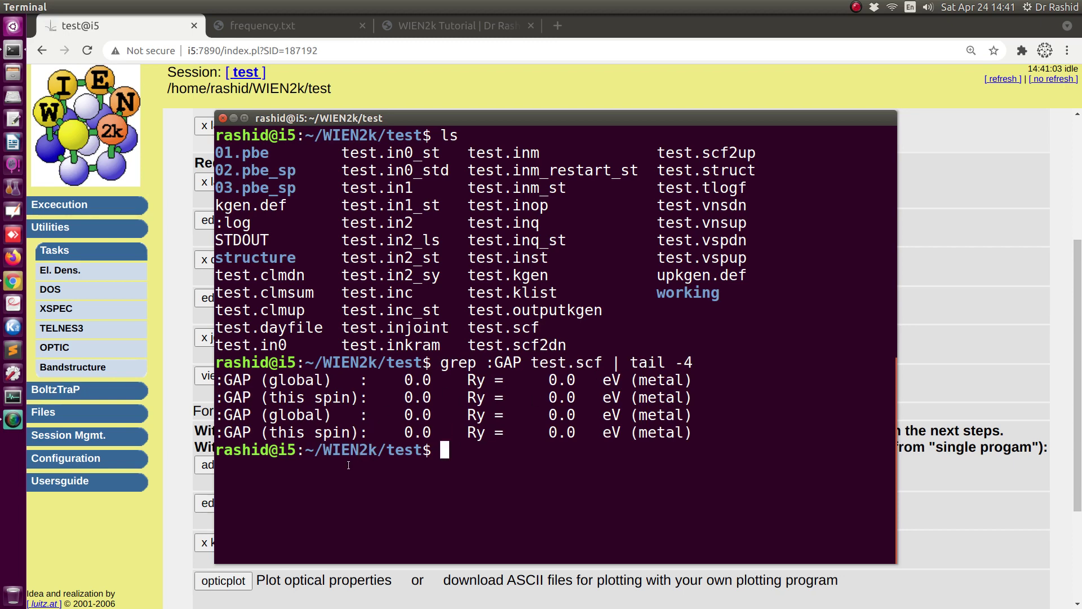
pyautogui.hotkey('alt', 'Tab')
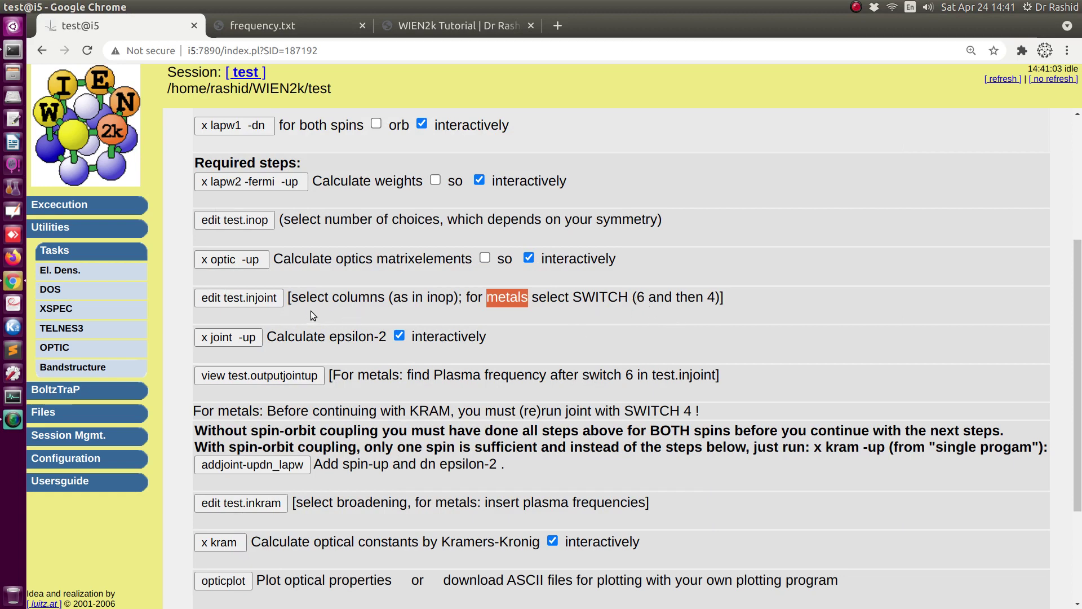
# - Set SWITCH to 6 and the number of columns to 3 in test.injoint and save the file
pyautogui.click(239, 299)
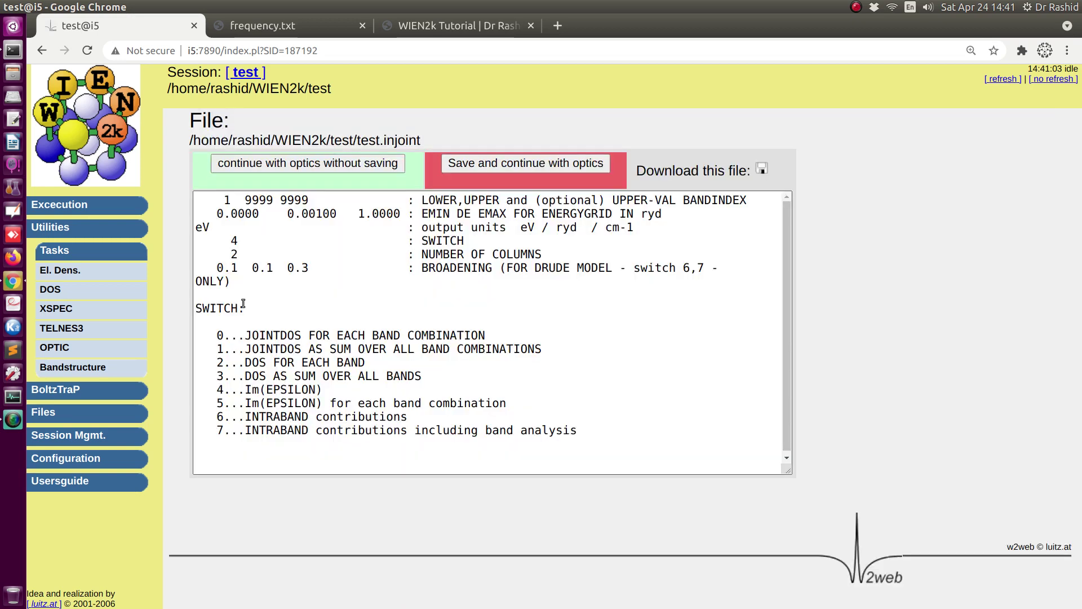
pyautogui.doubleClick(234, 241)
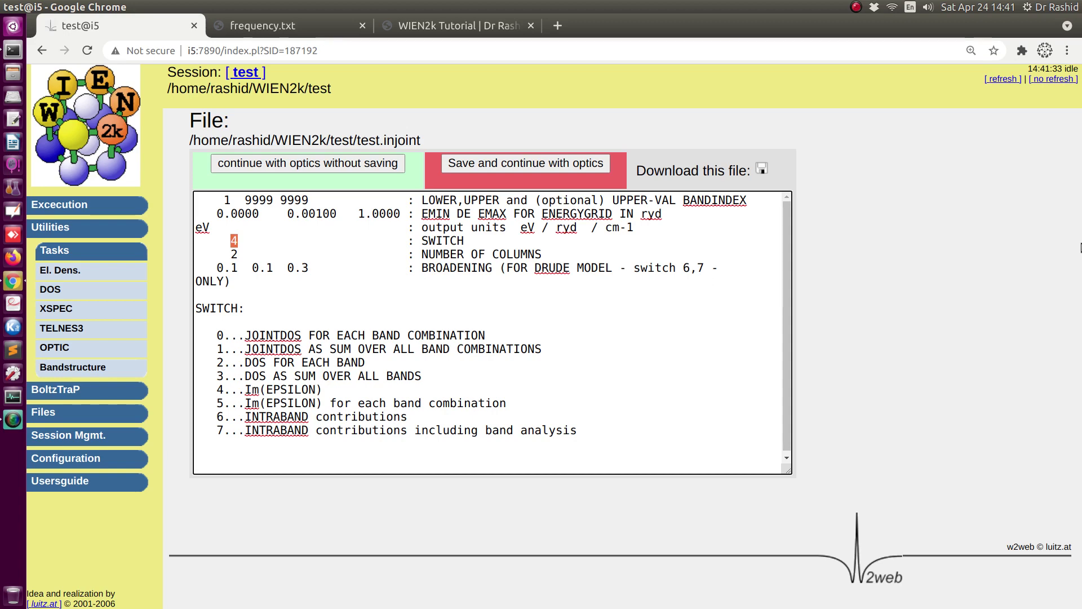
pyautogui.write('6')
pyautogui.click(238, 255)
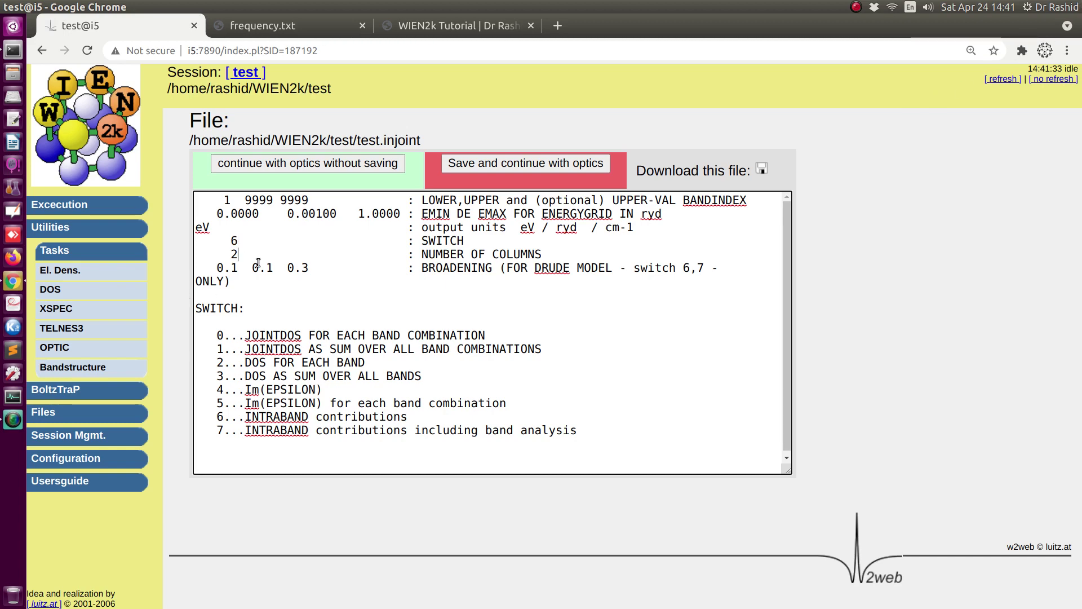
pyautogui.press('BackSpace')
pyautogui.write('3')
pyautogui.click(448, 165)
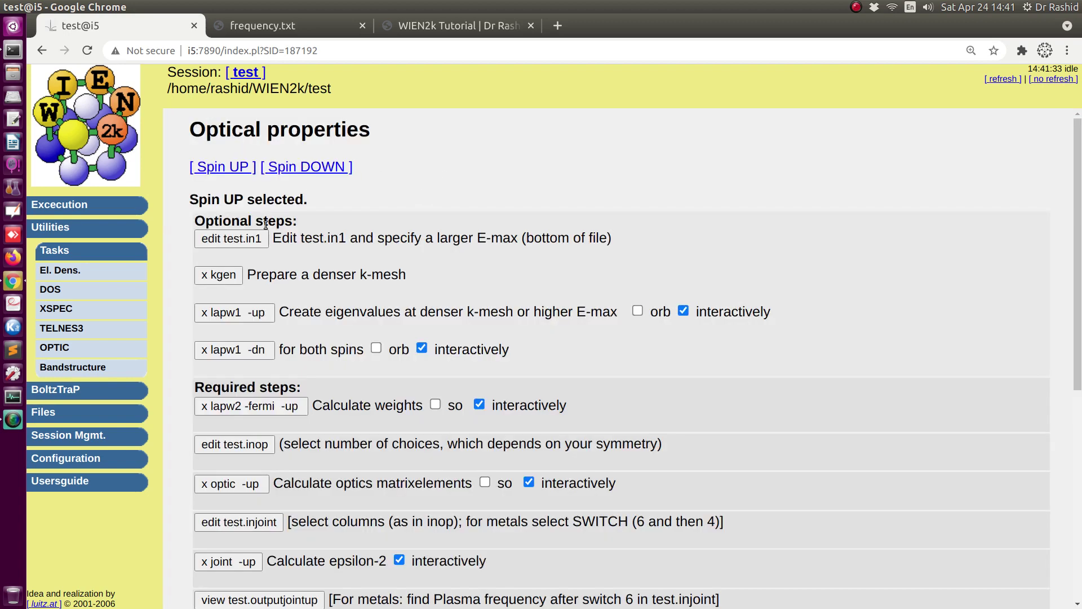
# - Run x joint -up to calculate the spin-up intraband contributions and return to the optics workflow
pyautogui.scroll(-4, 266, 225)
pyautogui.click(215, 450)
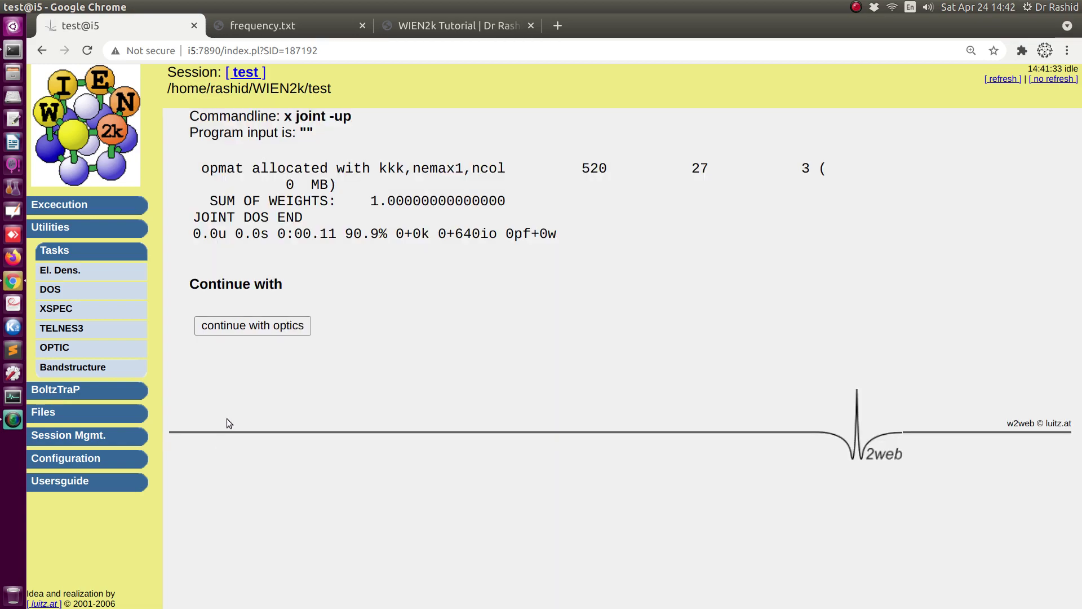
pyautogui.click(242, 332)
# - Open test.outputjointup and examine the spin-up plasma frequencies w_p_xx, w_p_yy and w_p_zz
pyautogui.scroll(-2, 259, 428)
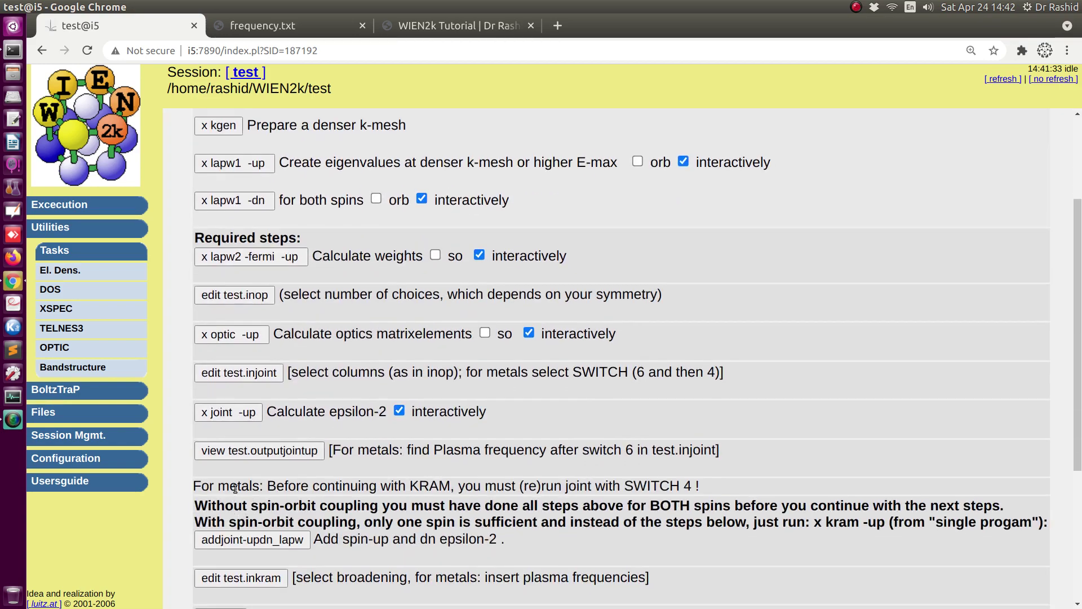
pyautogui.click(239, 450)
pyautogui.scroll(-4, 289, 319)
pyautogui.scroll(-9, 291, 325)
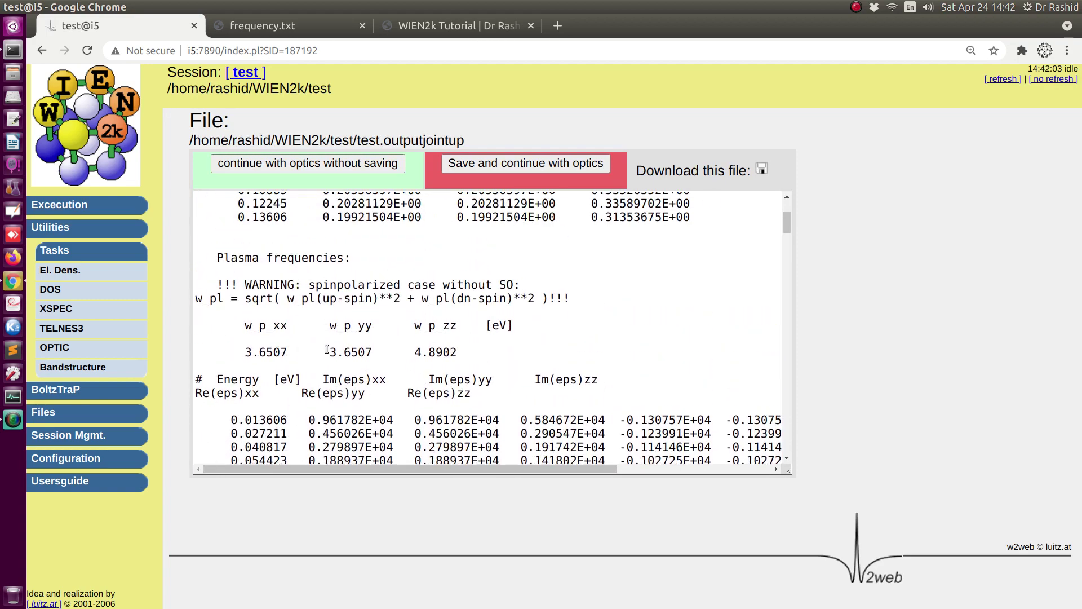
pyautogui.scroll(-1, 271, 352)
pyautogui.hotkey('ctrl', '+')
pyautogui.hotkey('ctrl', '+')
pyautogui.hotkey('ctrl', '-')
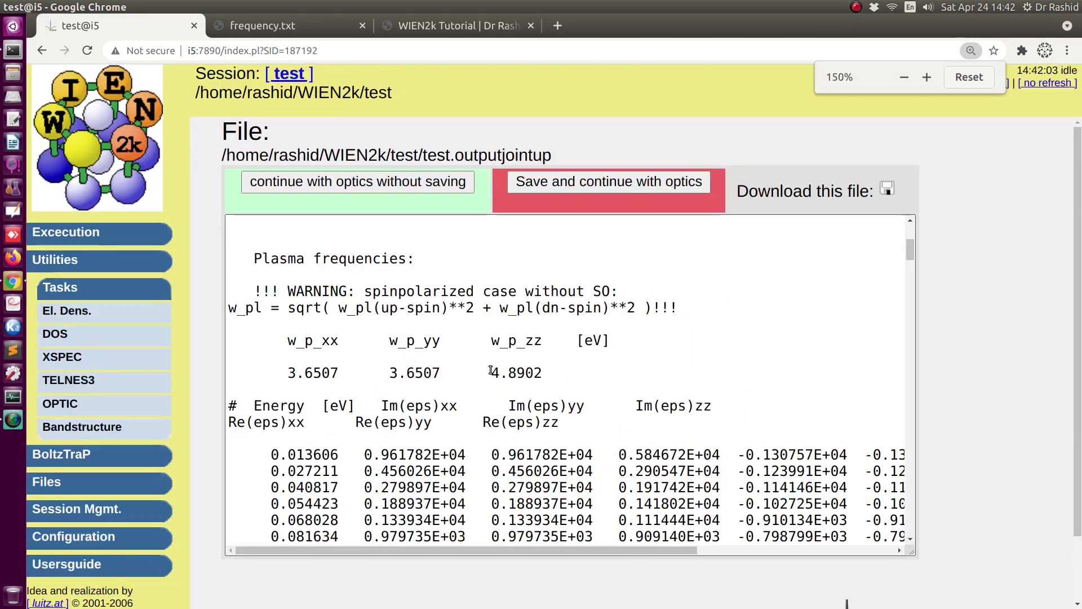
pyautogui.scroll(1, 524, 310)
pyautogui.moveTo(254, 296); pyautogui.dragTo(439, 301)
pyautogui.moveTo(542, 412); pyautogui.dragTo(237, 378)
pyautogui.click(540, 411)
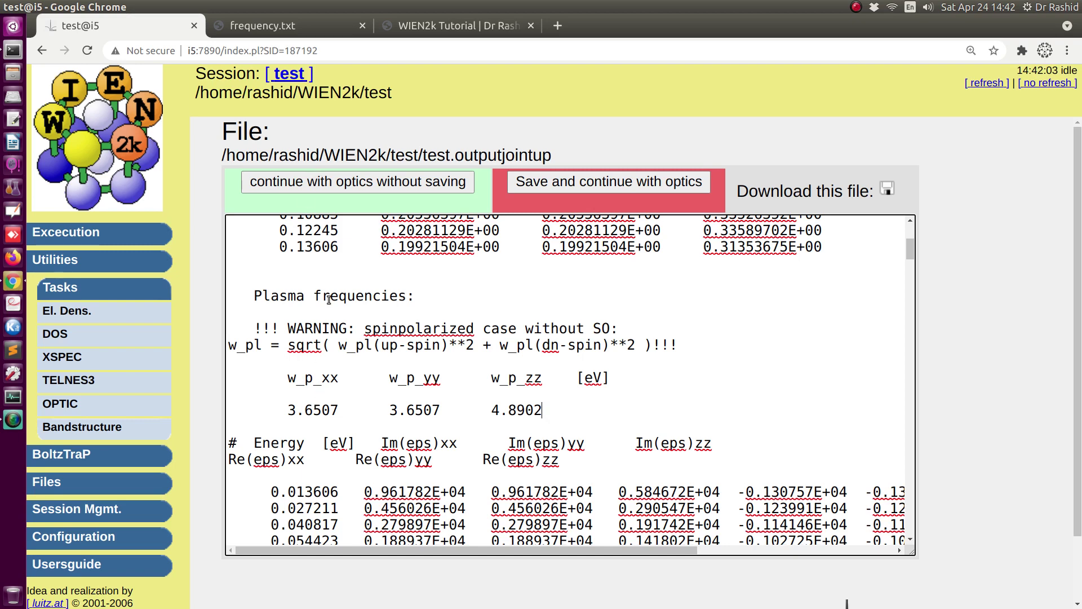
pyautogui.moveTo(542, 409); pyautogui.dragTo(228, 377)
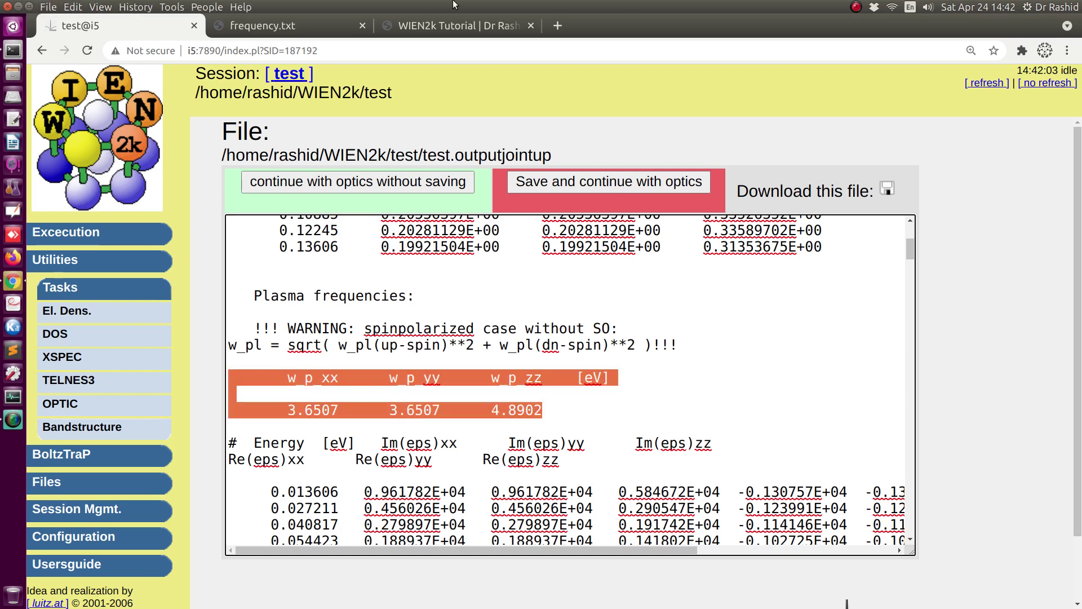
# - Compare the spin-up plasma frequencies with those noted in frequency.txt, then leave test.outputjointup without saving
pyautogui.click(285, 25)
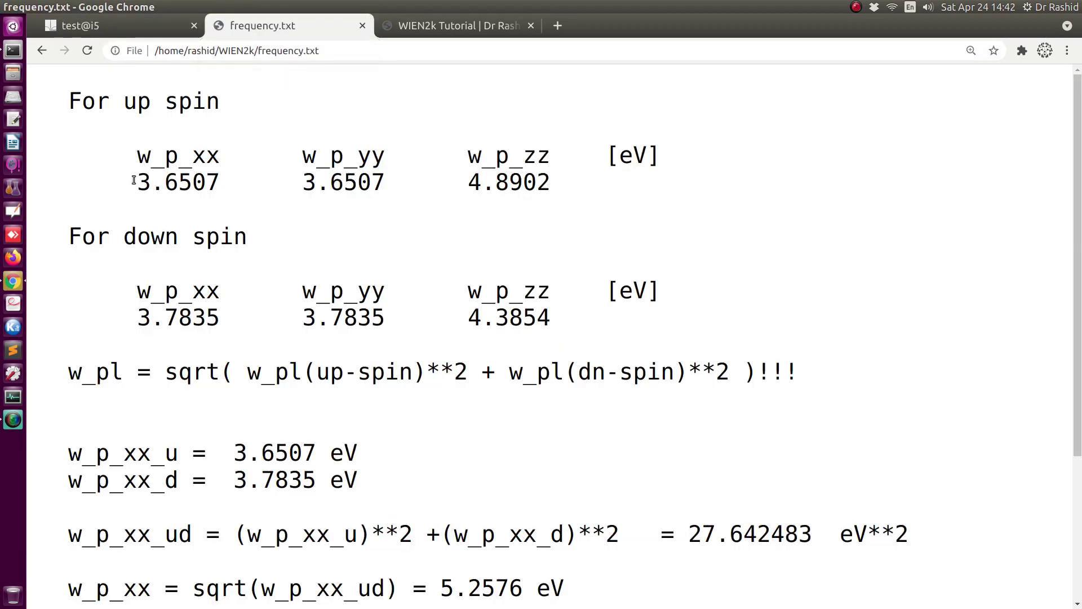
pyautogui.hotkey('ctrl', 'pageup')
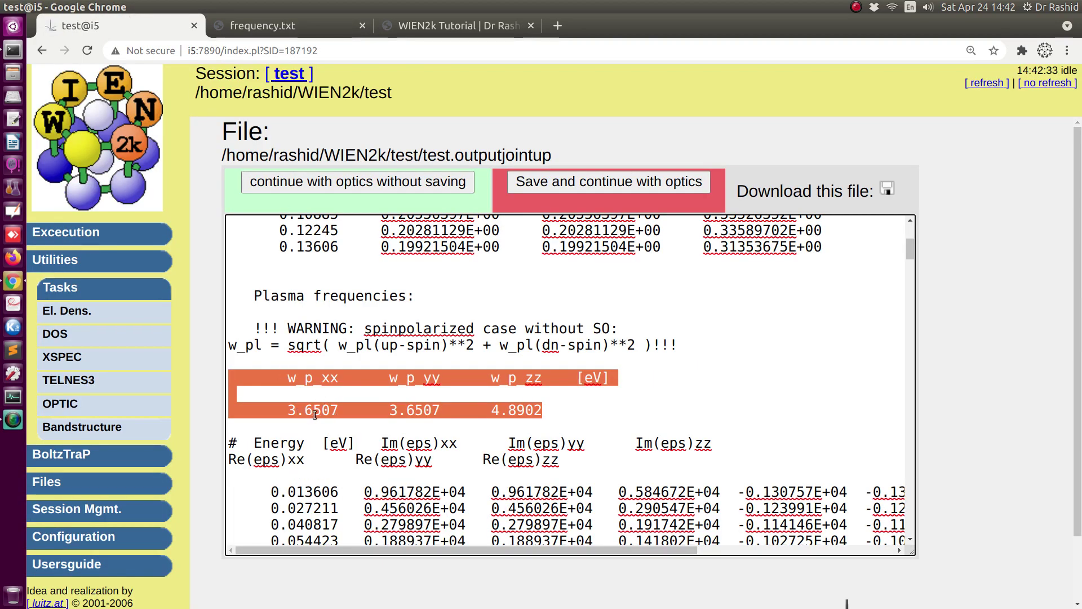
pyautogui.click(298, 27)
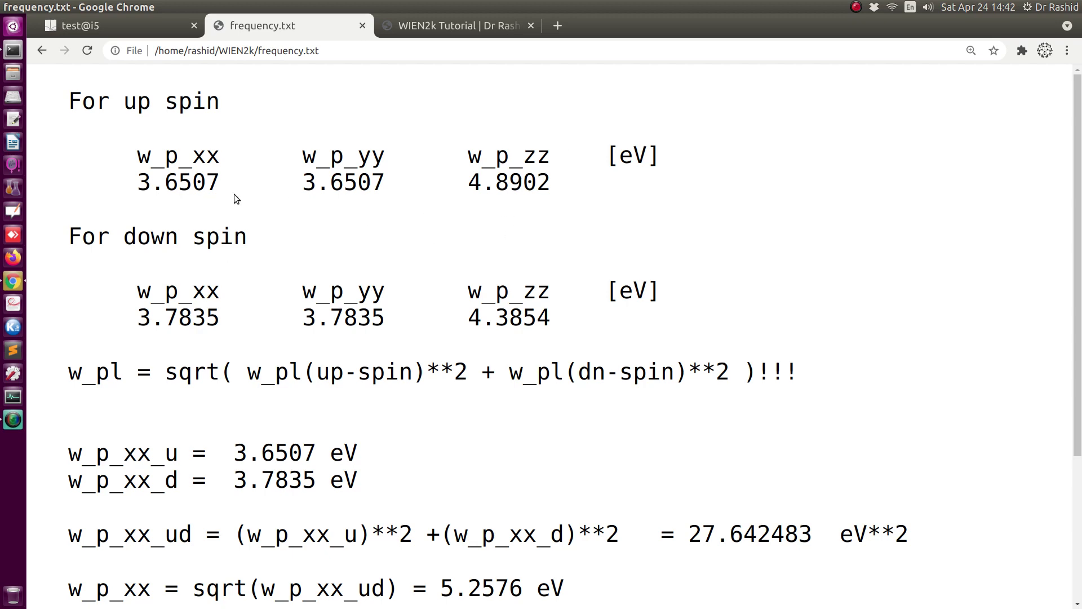
pyautogui.click(71, 27)
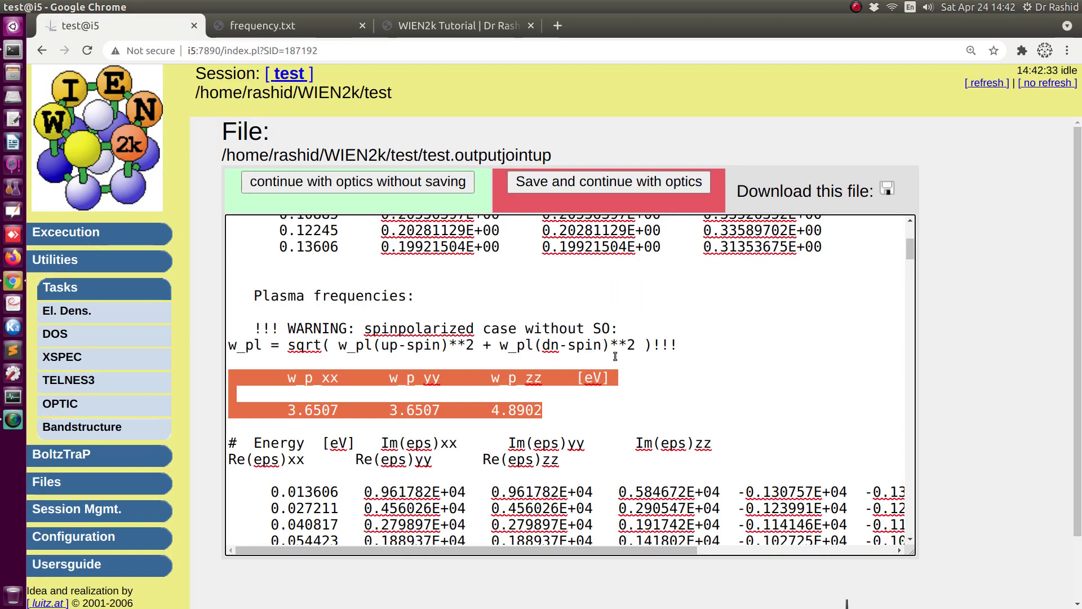
pyautogui.click(529, 311)
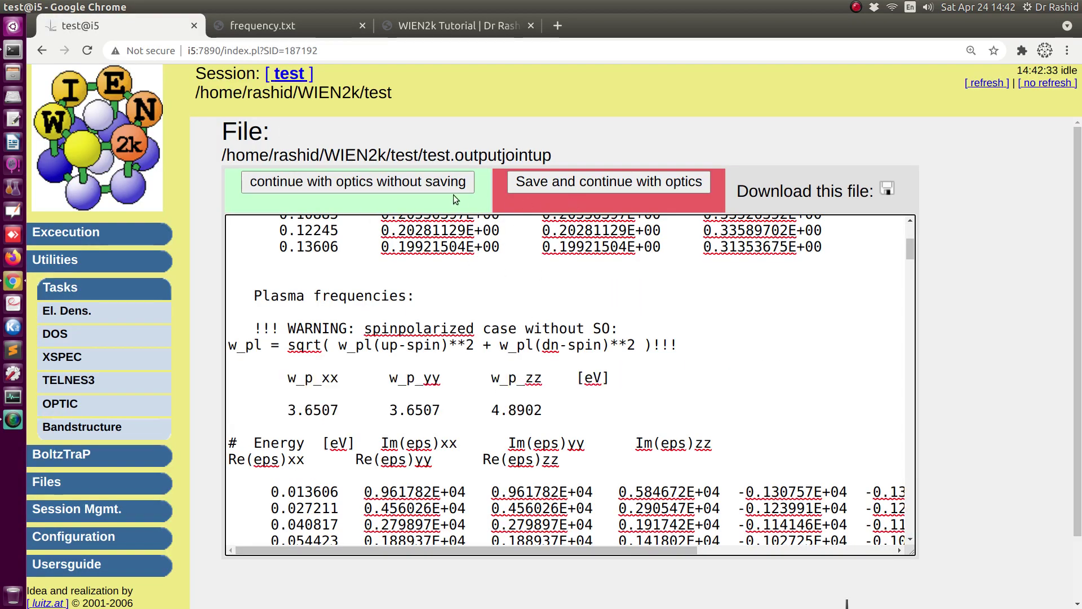
pyautogui.click(413, 185)
# - Switch the optics workflow to spin down and calculate the spin-down weights with lapw2 -fermi
pyautogui.scroll(-3, 156, 437)
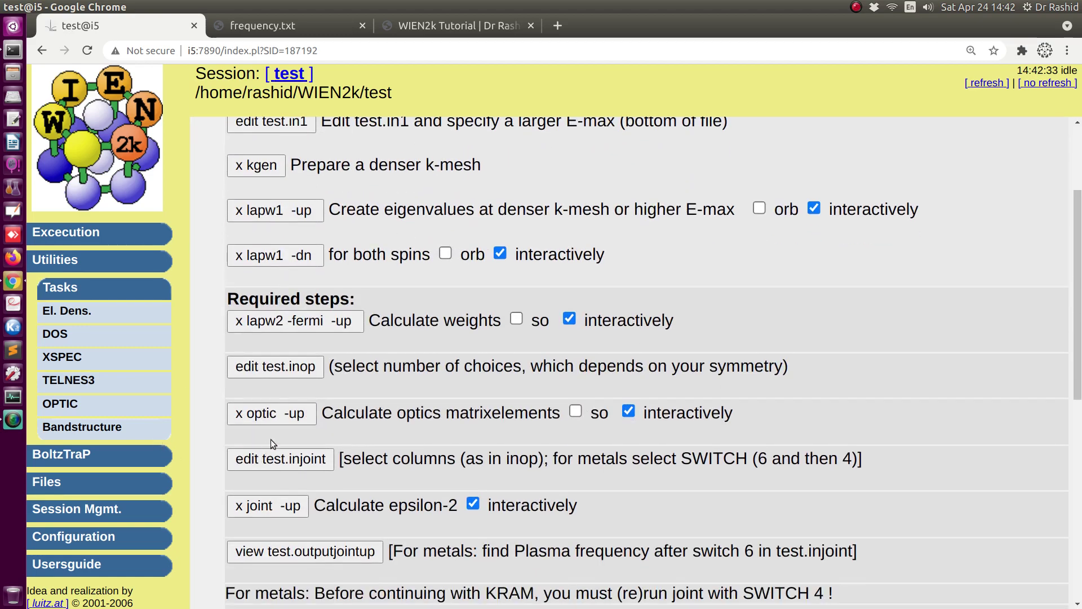
pyautogui.hotkey('ctrl', '-')
pyautogui.scroll(3, 245, 267)
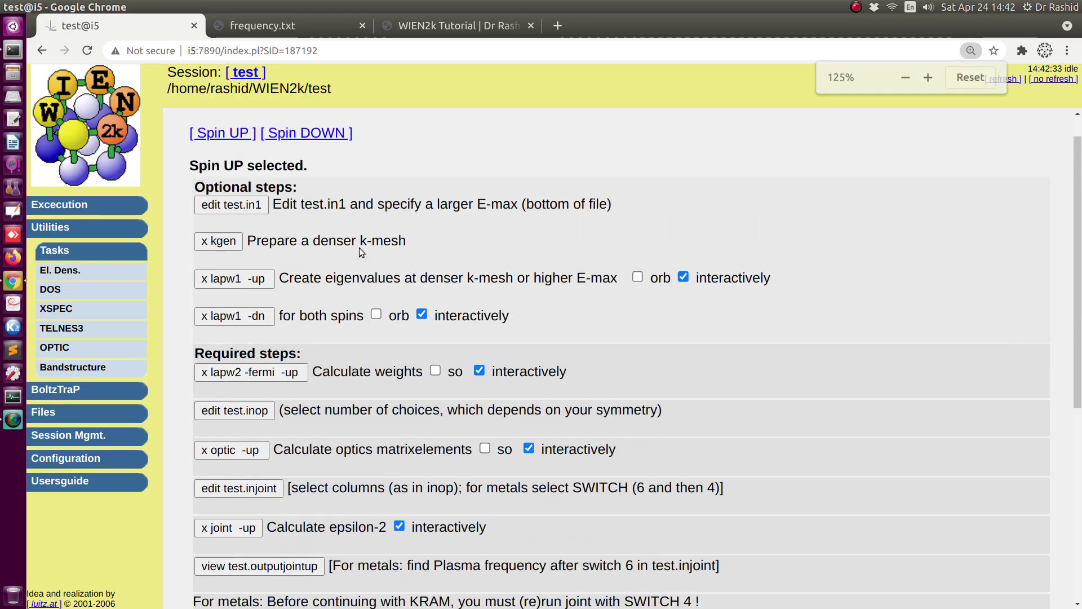
pyautogui.click(286, 169)
pyautogui.scroll(-2, 367, 289)
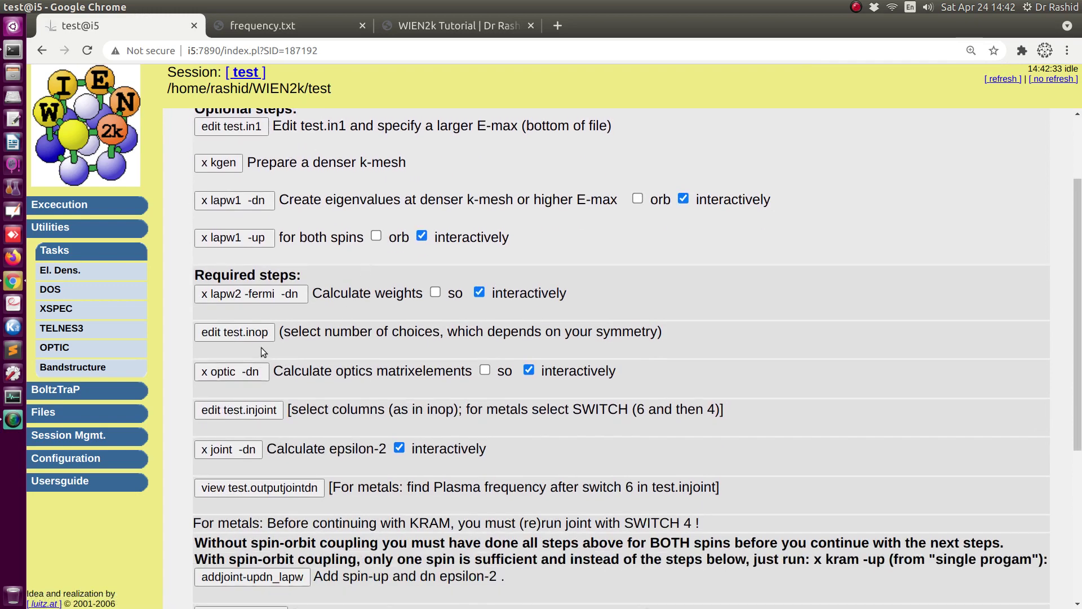
pyautogui.click(245, 294)
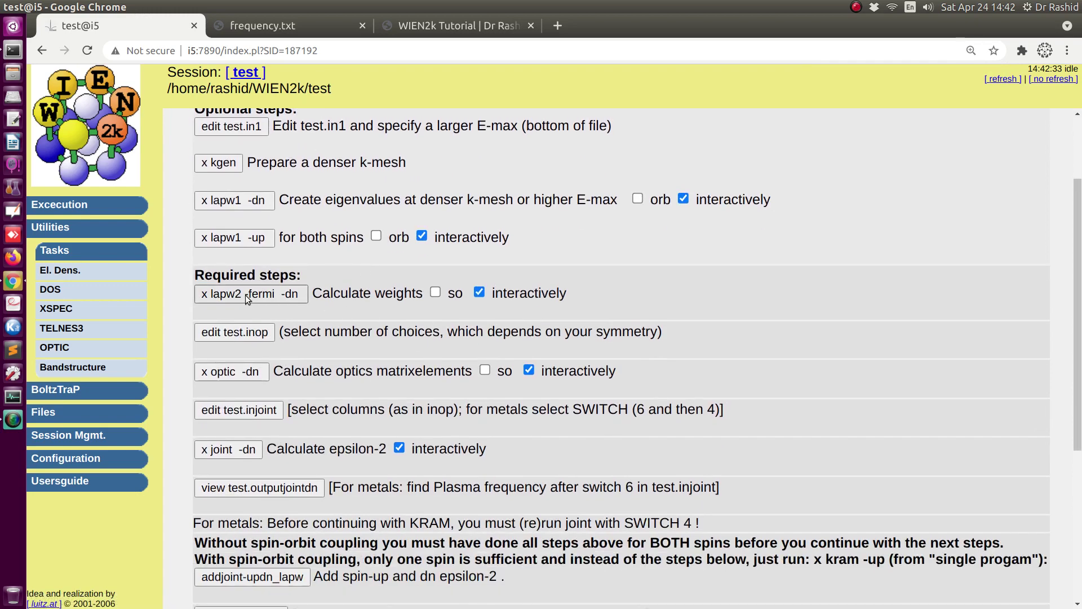
pyautogui.click(250, 279)
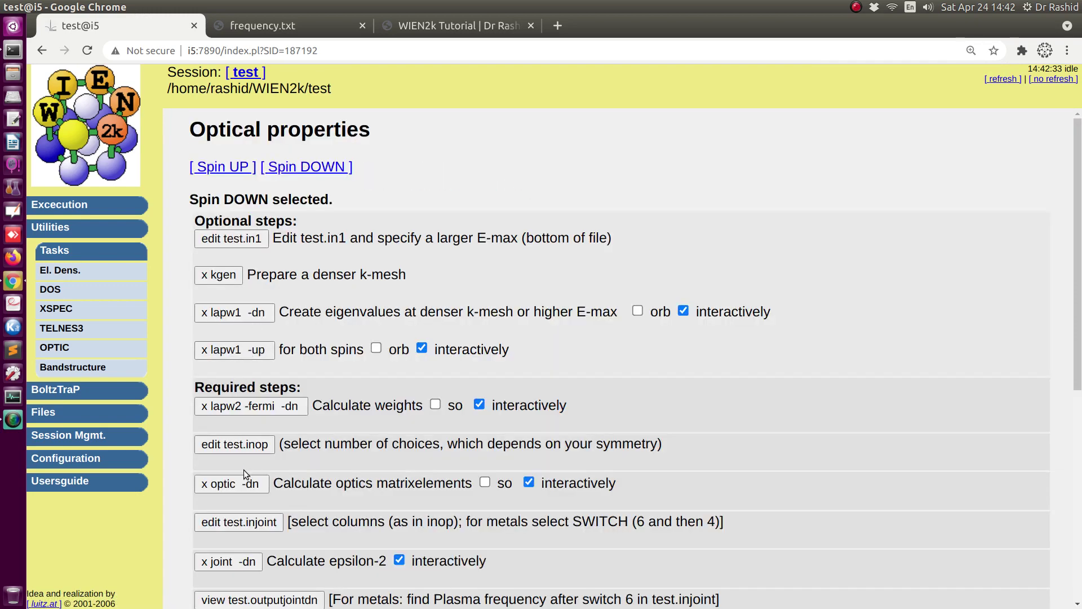
# - Run x optic -dn for the spin-down matrix elements and x joint -dn for the spin-down intraband contributions
pyautogui.scroll(-1, 237, 428)
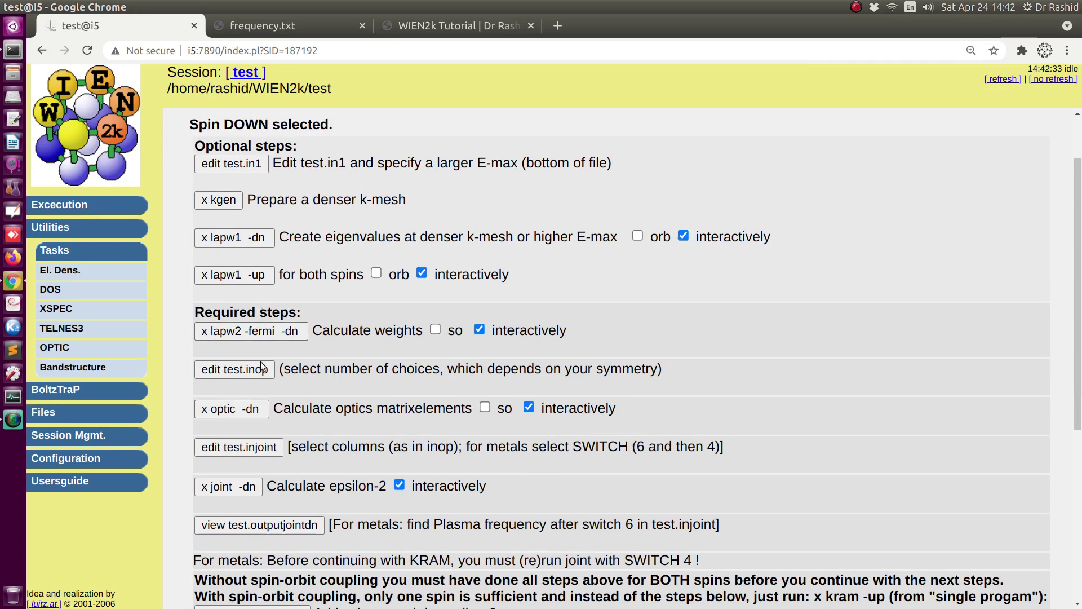
pyautogui.click(256, 408)
pyautogui.click(252, 324)
pyautogui.scroll(-3, 377, 383)
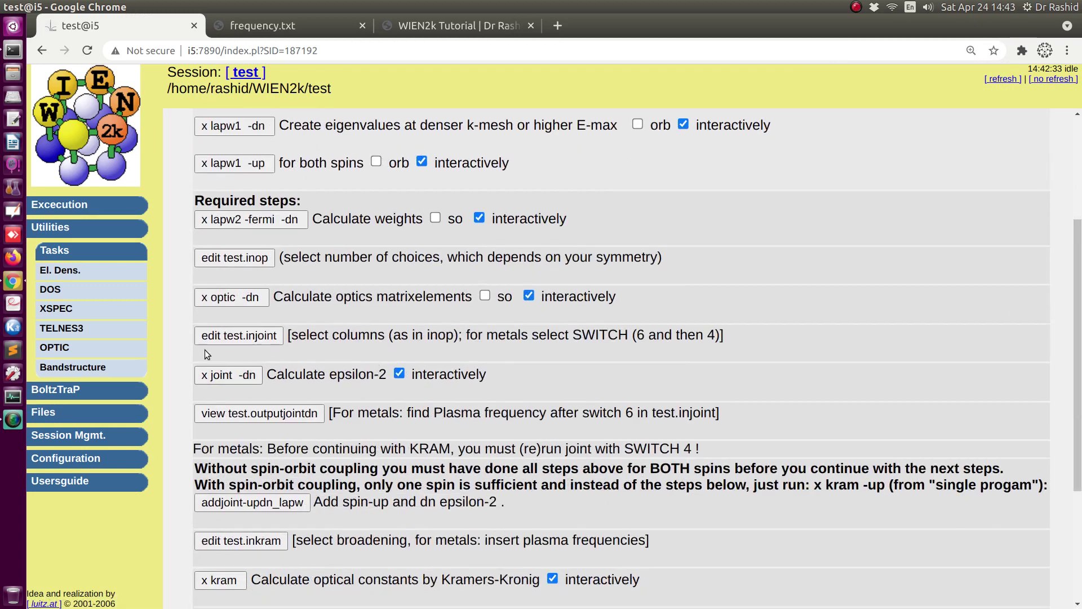
pyautogui.click(223, 379)
pyautogui.click(246, 325)
# - Open test.outputjointdn and highlight the spin-down plasma frequencies w_p_xx, w_p_yy and w_p_zz
pyautogui.scroll(-2, 252, 395)
pyautogui.click(227, 449)
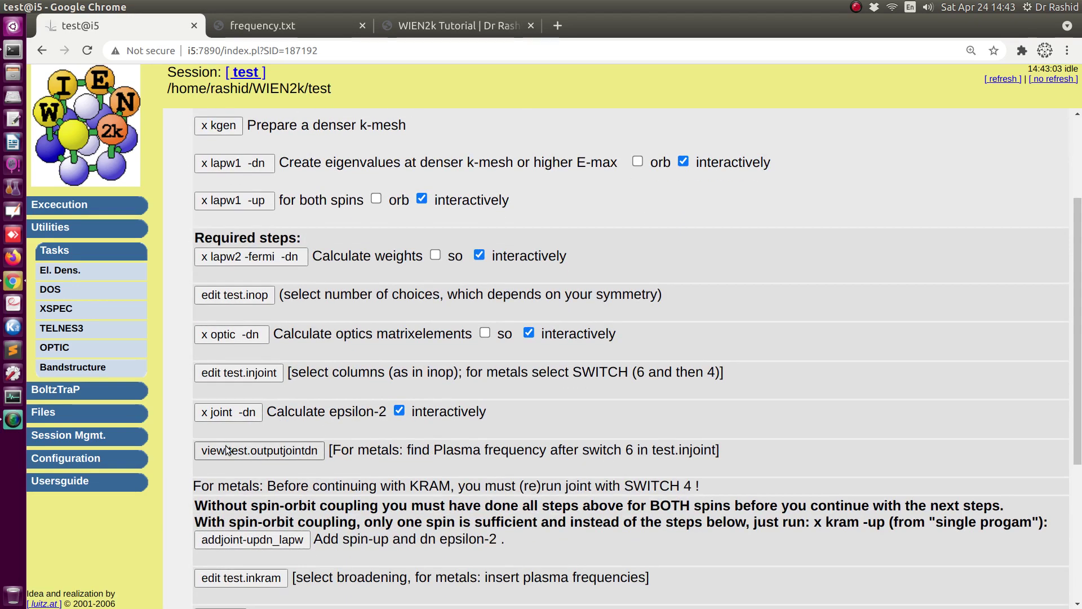
pyautogui.scroll(-5, 273, 400)
pyautogui.scroll(-5, 273, 399)
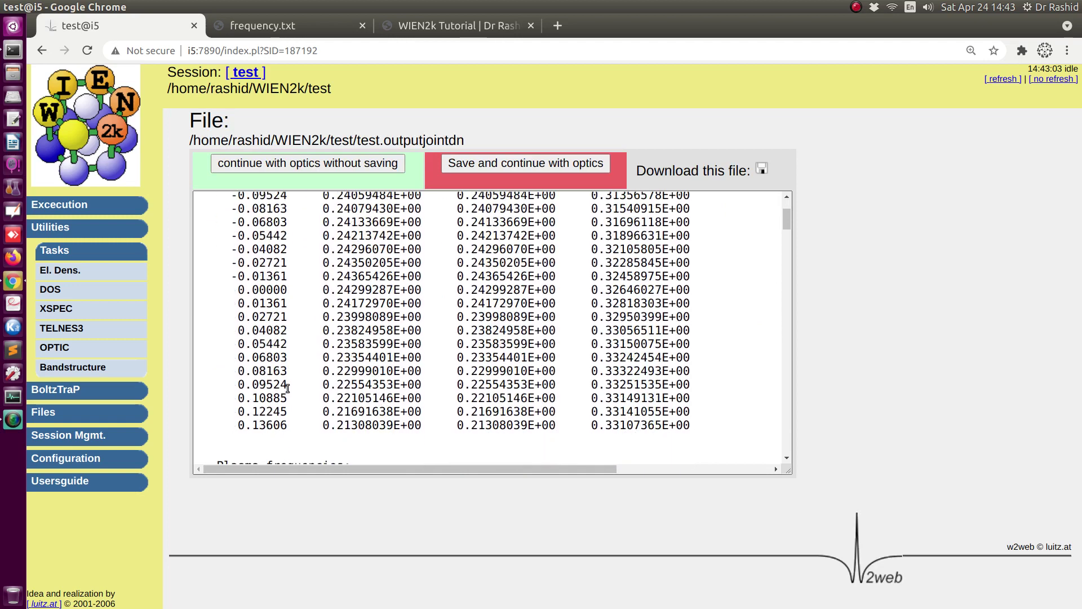
pyautogui.click(470, 355)
pyautogui.moveTo(470, 354); pyautogui.dragTo(170, 325)
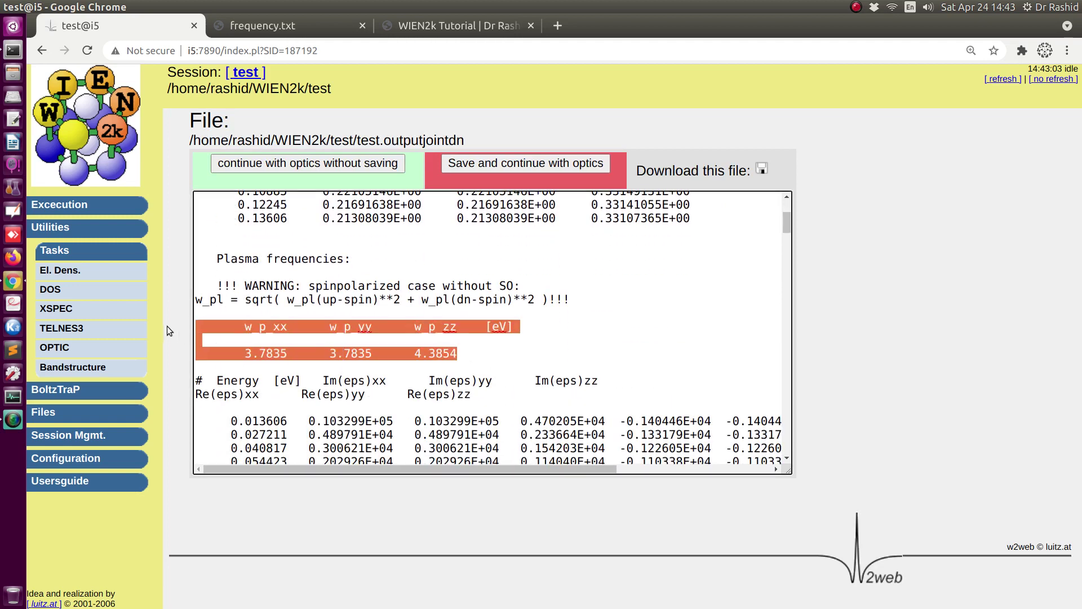
# - Compare the spin-down plasma frequencies with those noted in frequency.txt, then leave test.outputjointdn without saving
pyautogui.click(262, 25)
pyautogui.moveTo(560, 316); pyautogui.dragTo(119, 287)
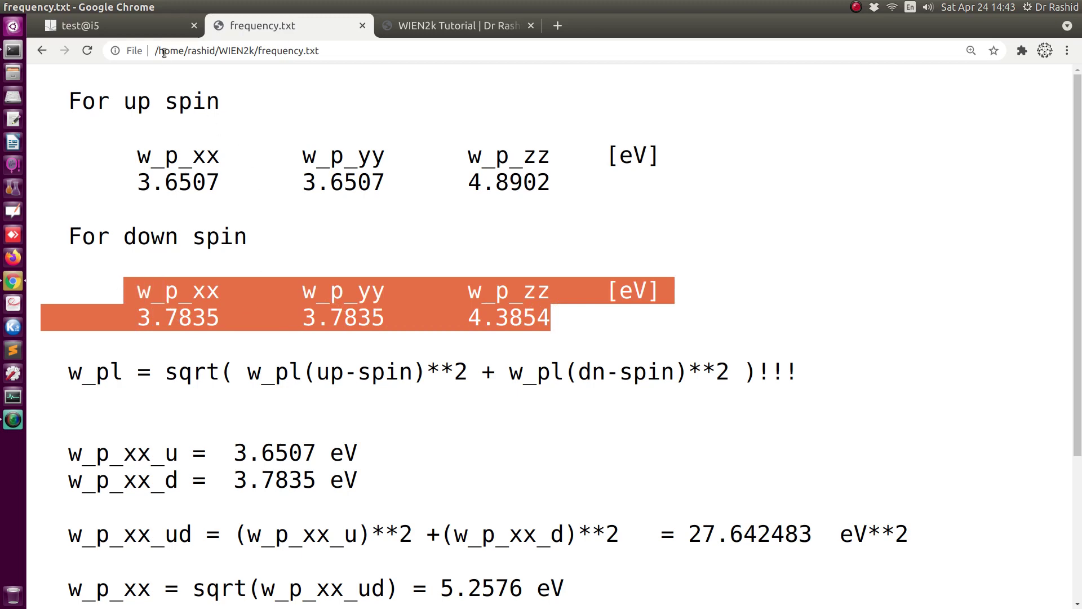
pyautogui.click(183, 230)
pyautogui.hotkey('ctrl', 'shift', 'Tab')
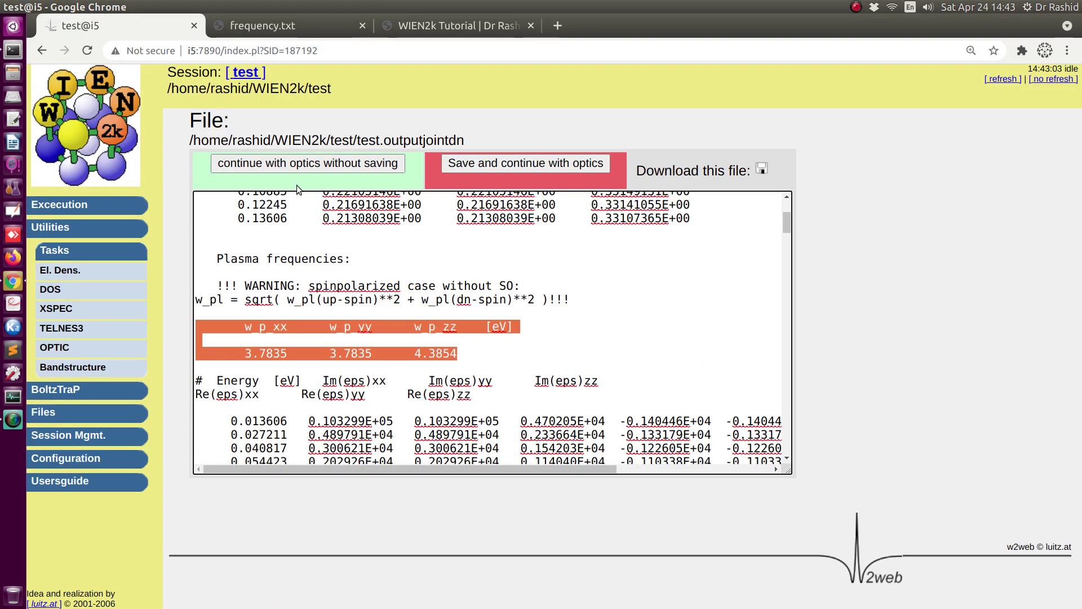
pyautogui.click(299, 168)
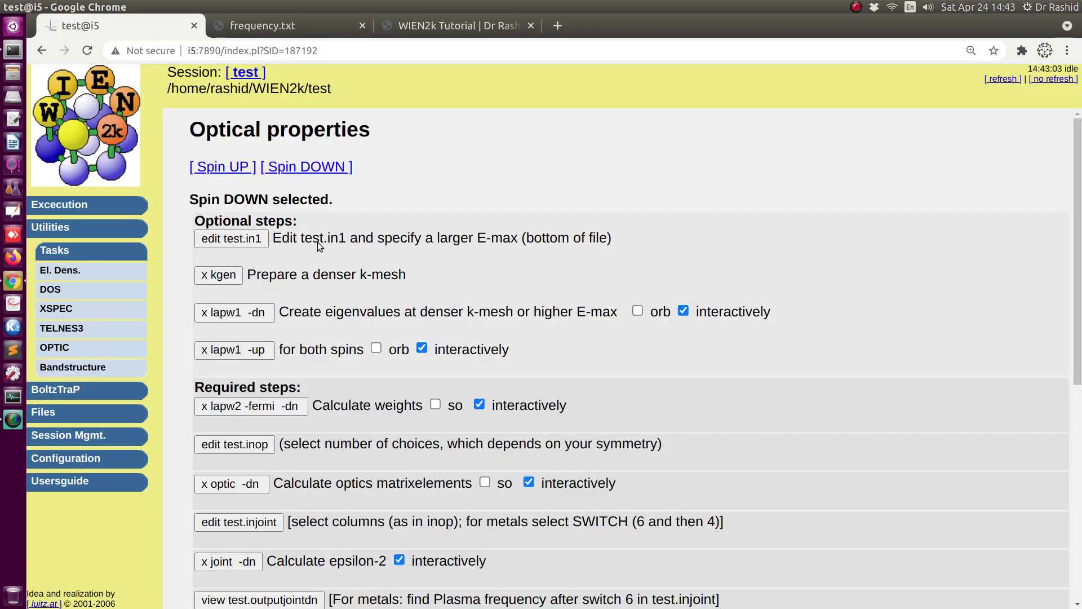
pyautogui.click(293, 31)
pyautogui.click(102, 29)
# - Set SWITCH to 4 for Im(EPSILON) in test.injoint and save the file
pyautogui.scroll(-3, 242, 395)
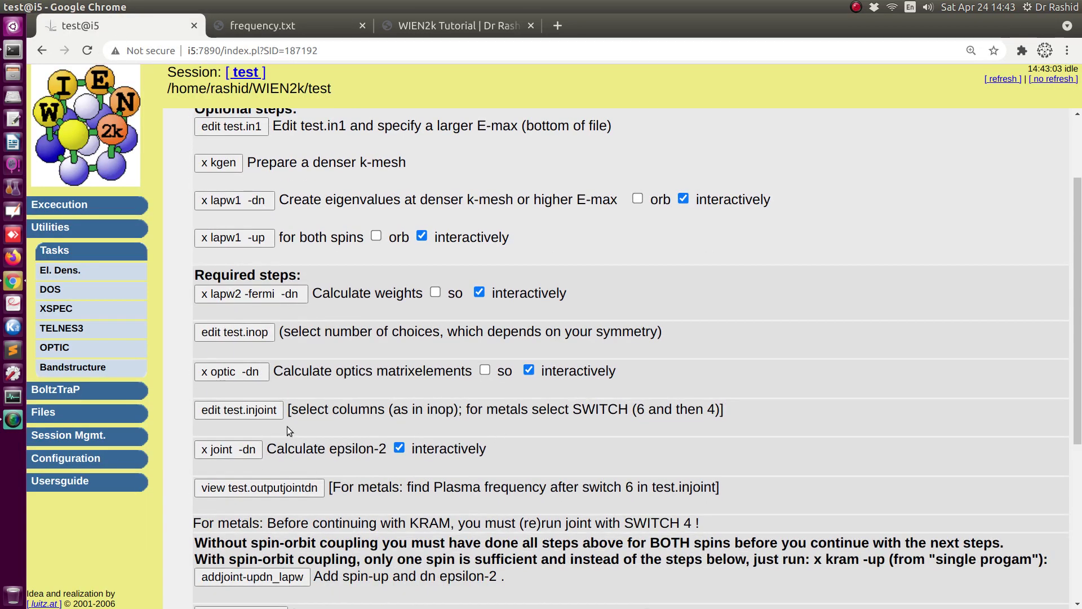
pyautogui.click(249, 411)
pyautogui.click(238, 246)
pyautogui.press('BackSpace')
pyautogui.write('4')
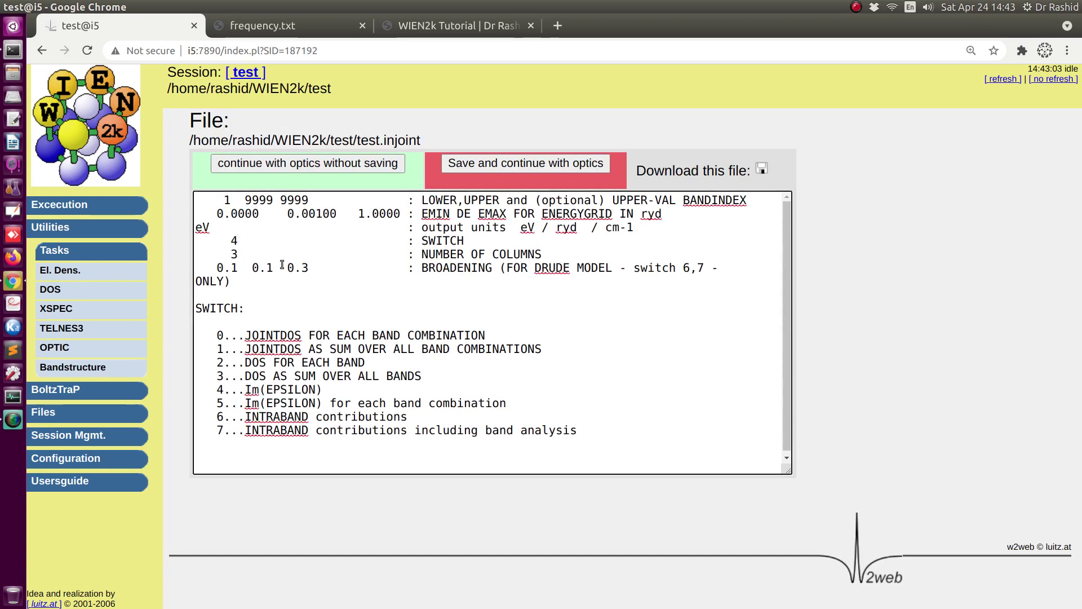
pyautogui.click(525, 163)
# - Switch the optics workflow to spin up and rerun x joint -up to calculate epsilon-2
pyautogui.scroll(-3, 340, 431)
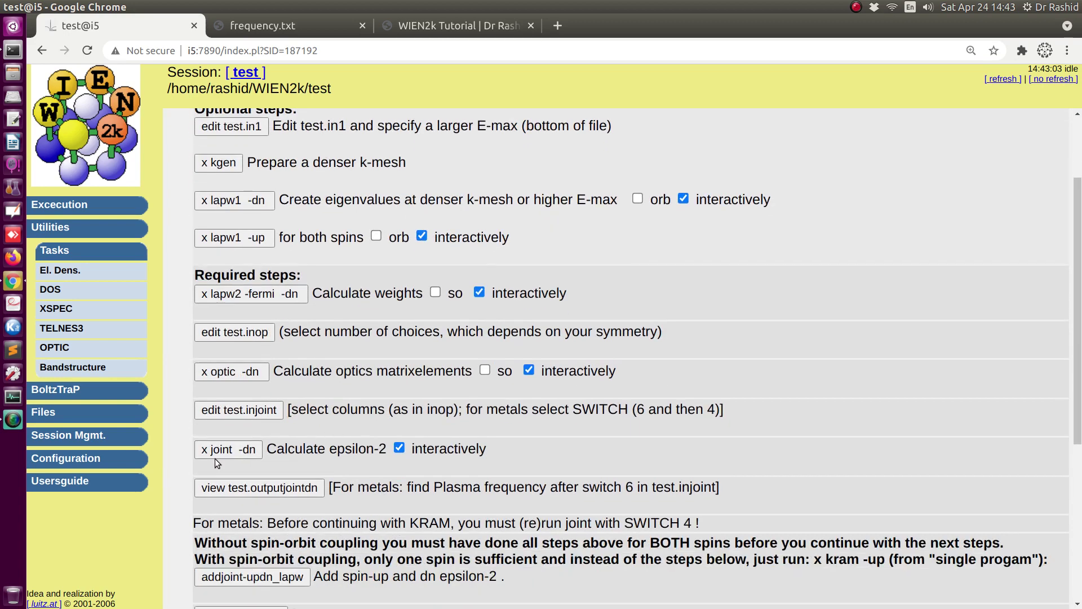
pyautogui.scroll(2, 250, 208)
pyautogui.click(222, 167)
pyautogui.scroll(-4, 273, 276)
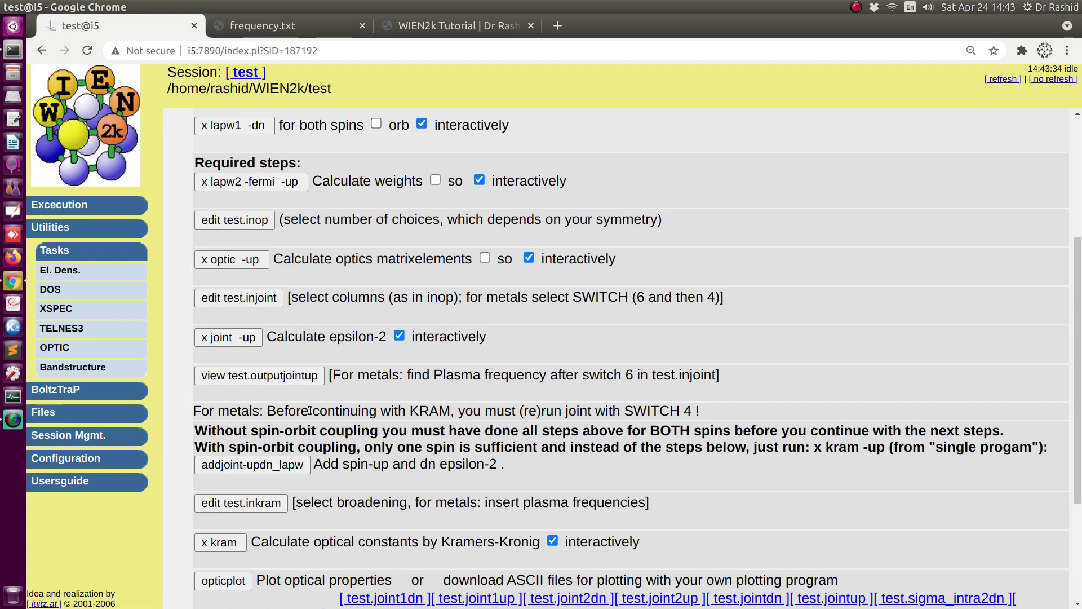
pyautogui.click(225, 337)
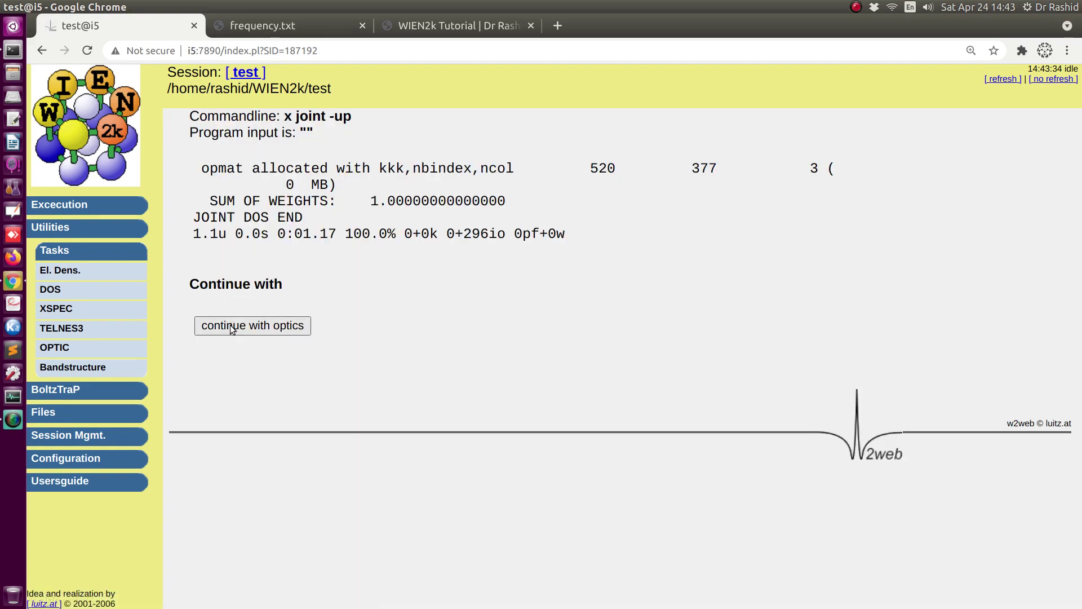
pyautogui.click(232, 330)
# - Switch the optics workflow to spin down and rerun x joint -dn to calculate epsilon-2
pyautogui.click(306, 167)
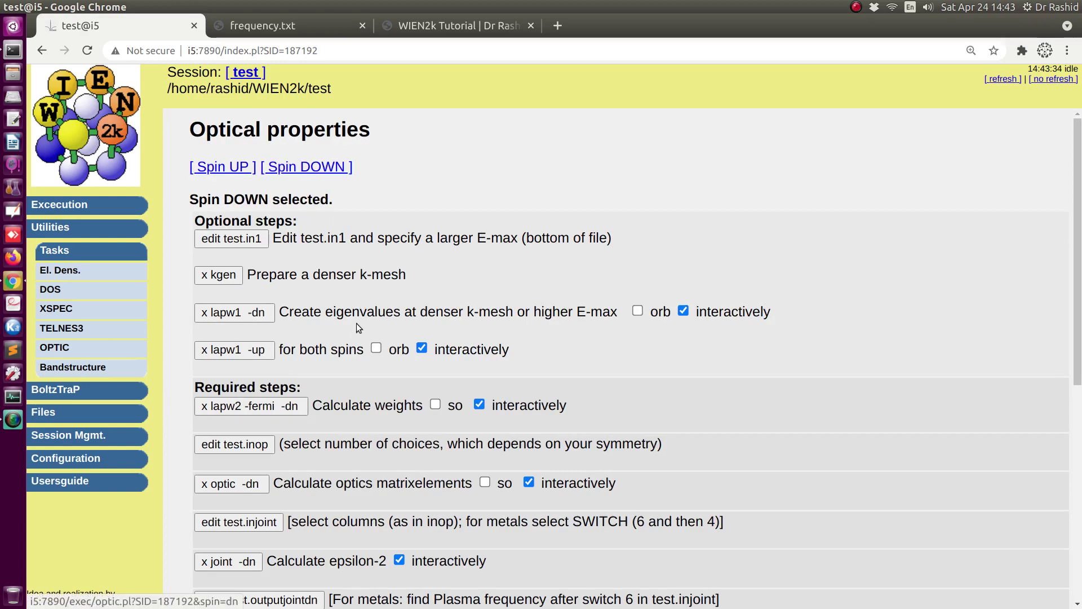
pyautogui.scroll(-5, 356, 323)
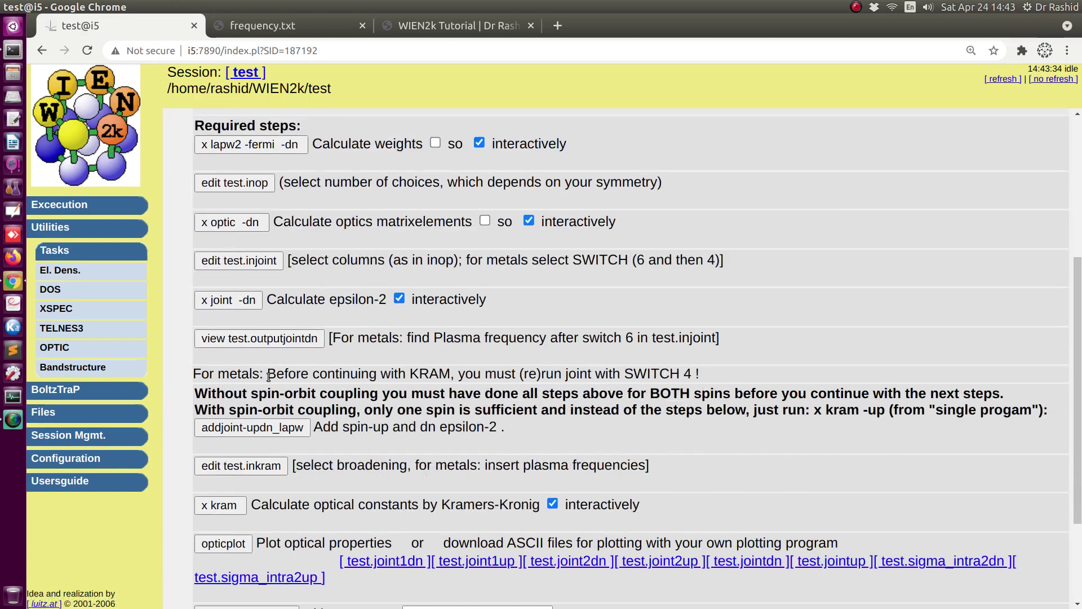
pyautogui.click(227, 303)
pyautogui.click(229, 329)
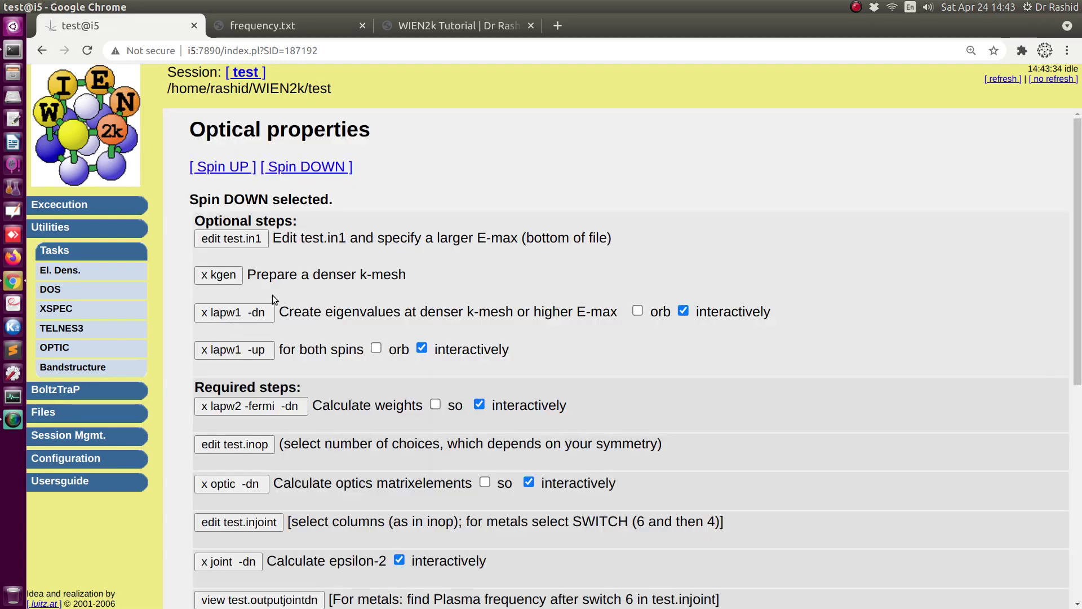
# - Add the spin-up and spin-down epsilon-2 with addjoint-updn_lapw and return to the optics workflow
pyautogui.scroll(-3, 272, 295)
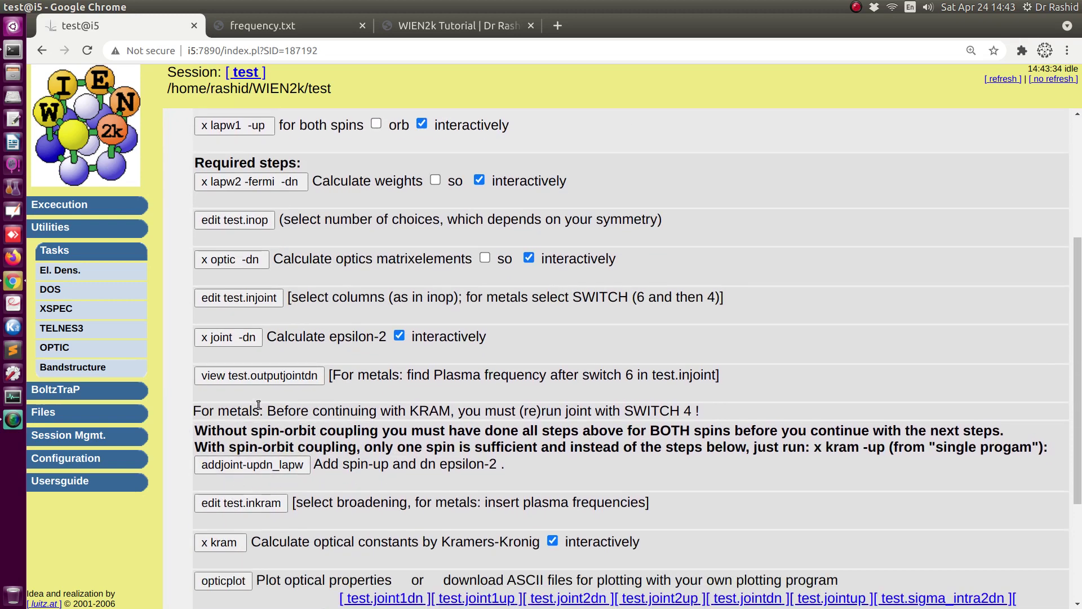
pyautogui.scroll(-3, 216, 472)
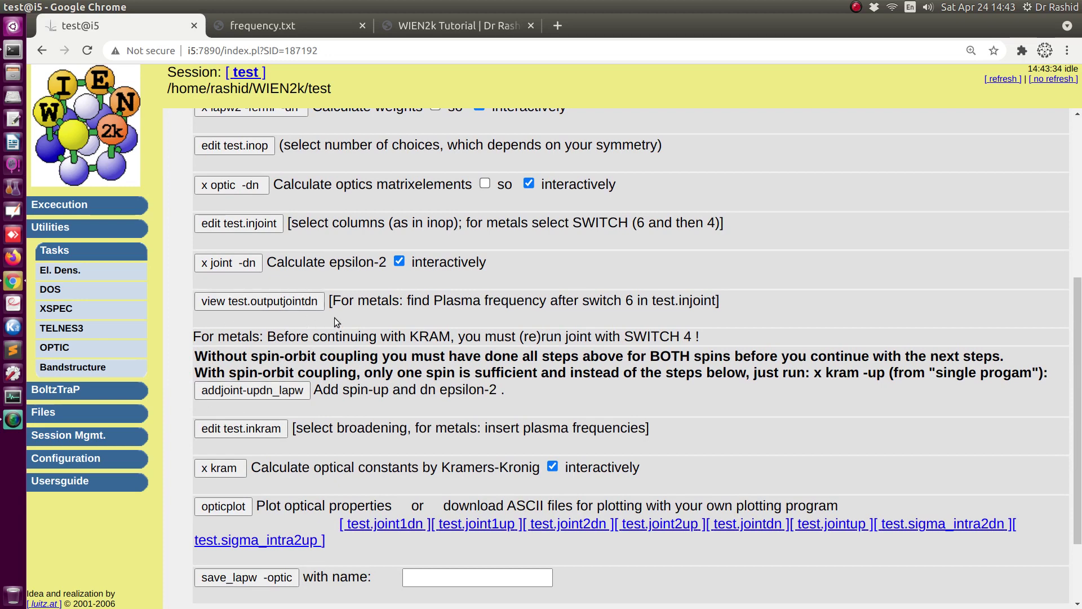
pyautogui.click(250, 391)
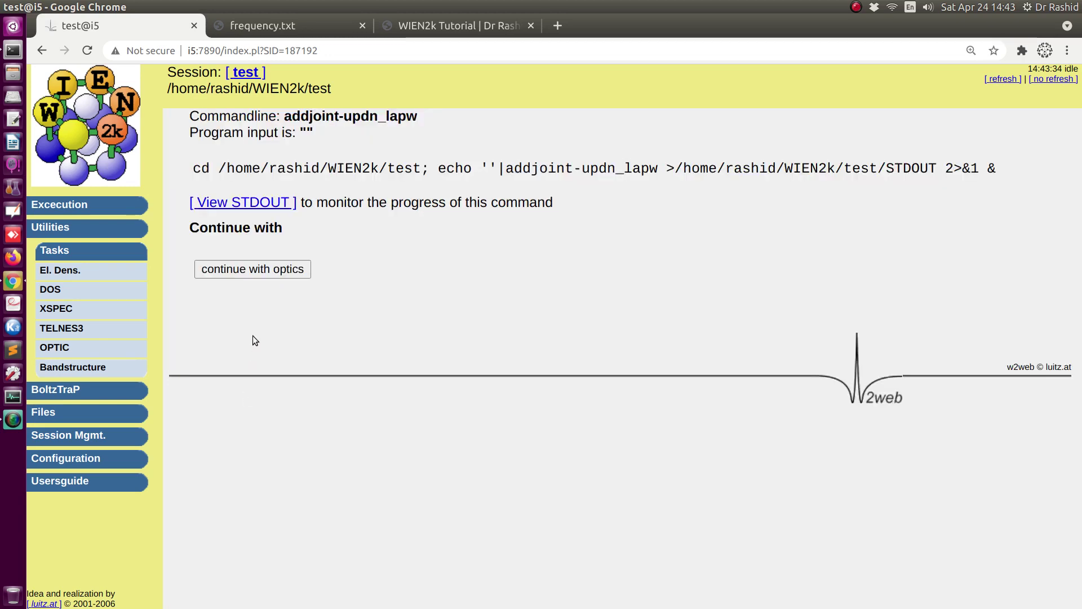
pyautogui.click(252, 269)
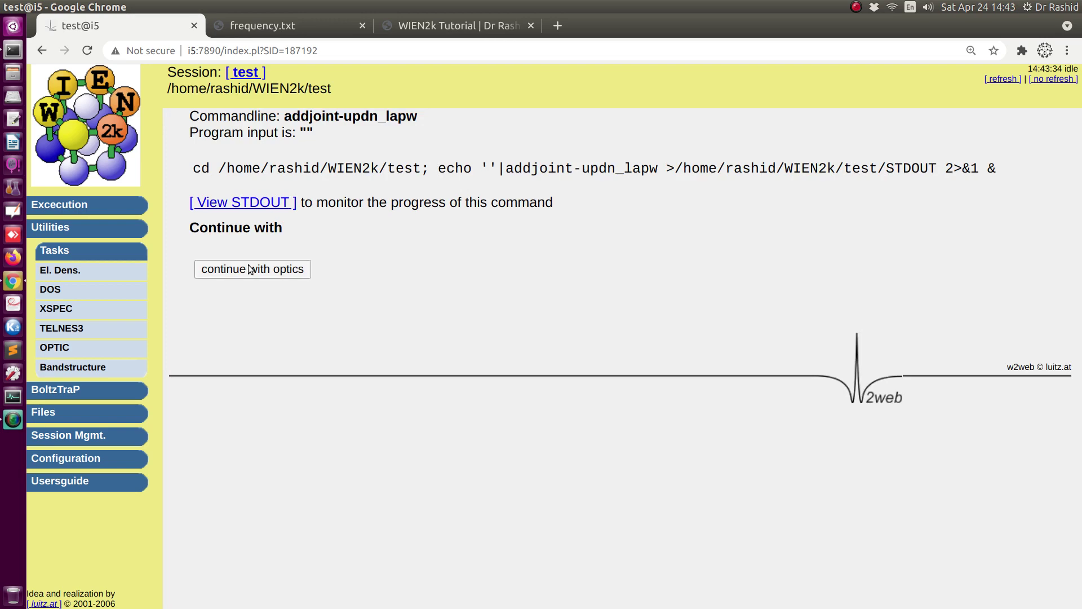
pyautogui.moveTo(284, 116); pyautogui.dragTo(398, 115)
pyautogui.click(252, 269)
# - Open test.inkram to edit the broadening and plasma frequency inputs
pyautogui.scroll(-5, 340, 380)
pyautogui.scroll(-2, 226, 434)
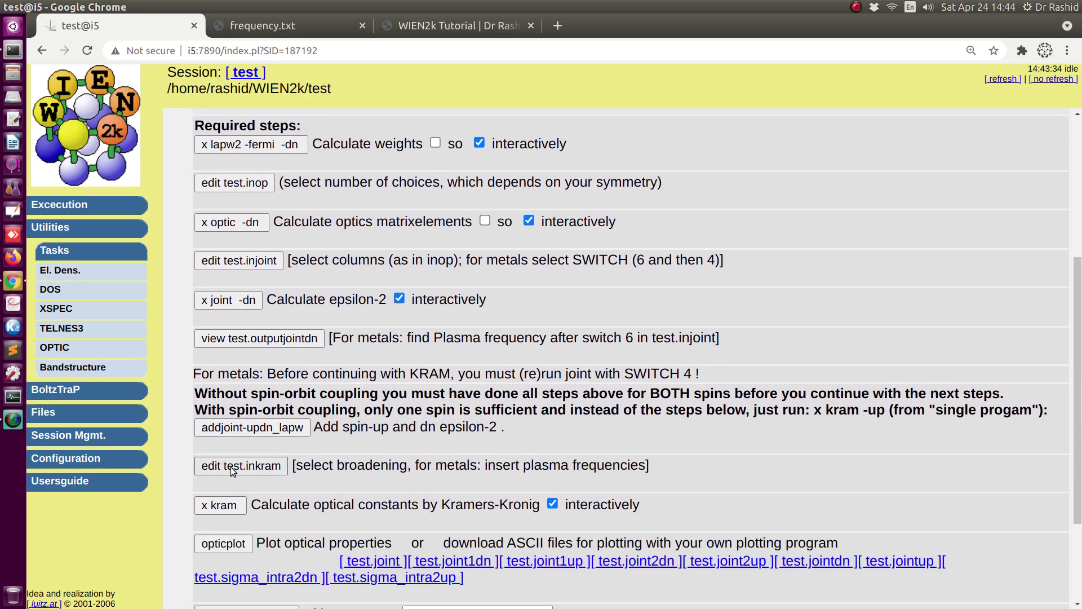
pyautogui.click(236, 465)
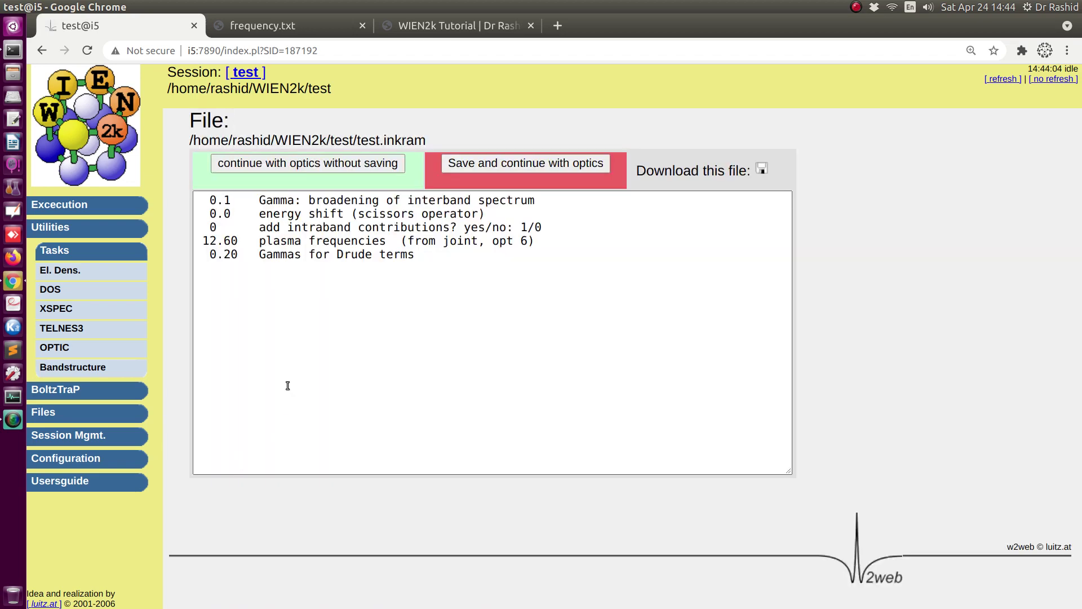
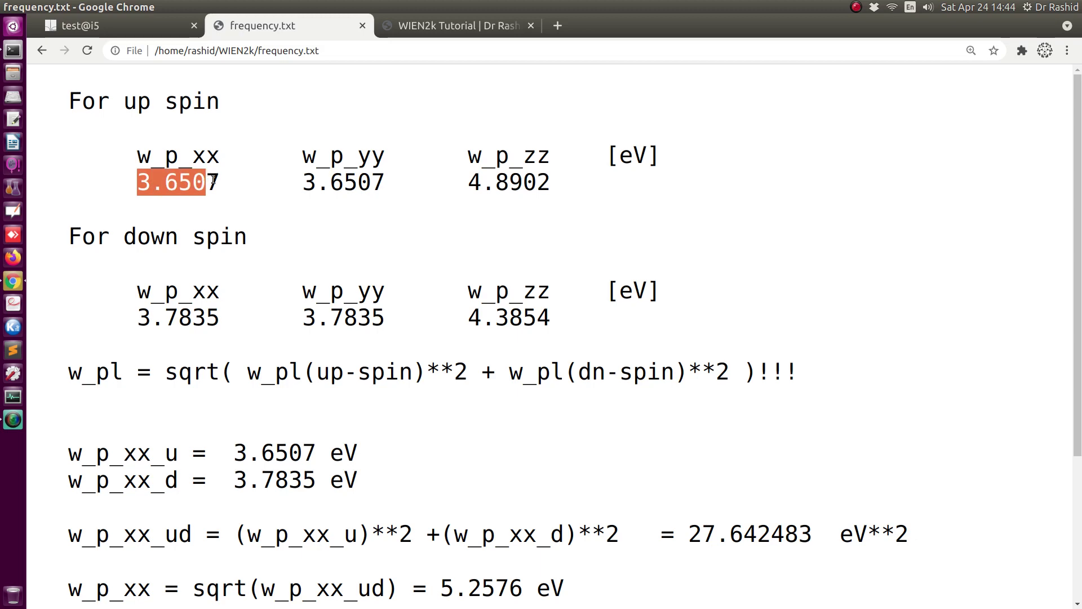
# - In frequency.txt, examine the w_pl formula and the spin-up and spin-down w_p_xx values that go into it
pyautogui.moveTo(140, 321); pyautogui.dragTo(220, 318)
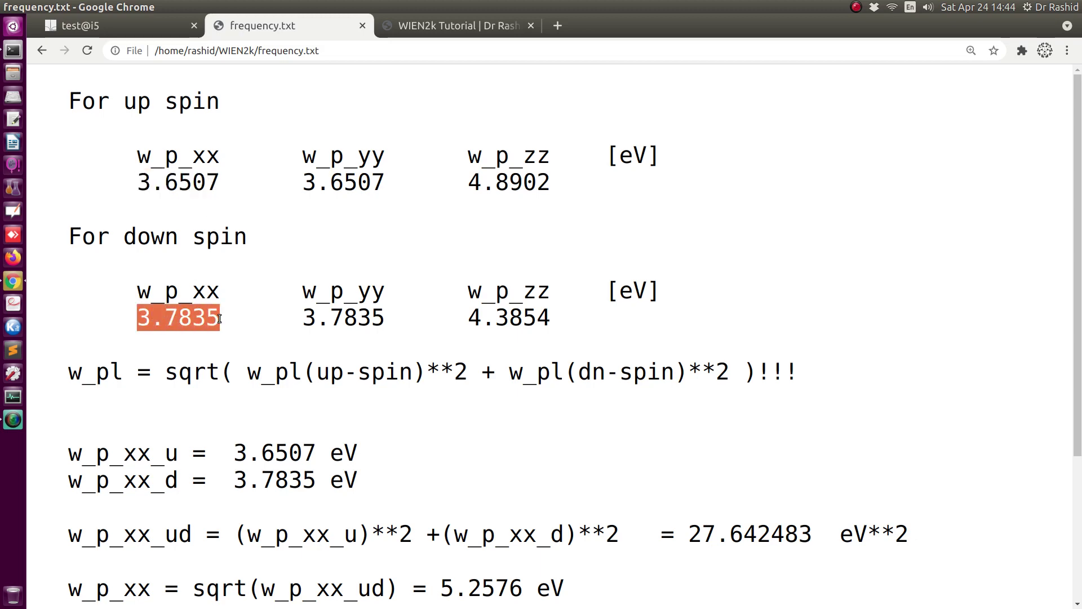
pyautogui.moveTo(247, 373); pyautogui.dragTo(742, 364)
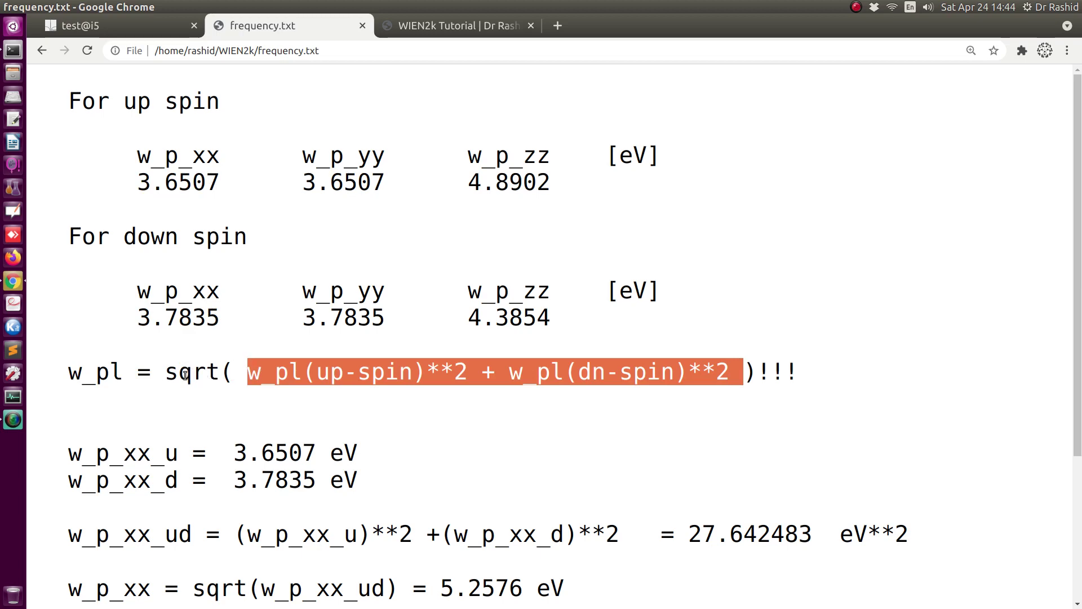
pyautogui.moveTo(185, 374); pyautogui.dragTo(234, 376)
pyautogui.scroll(-1, 217, 403)
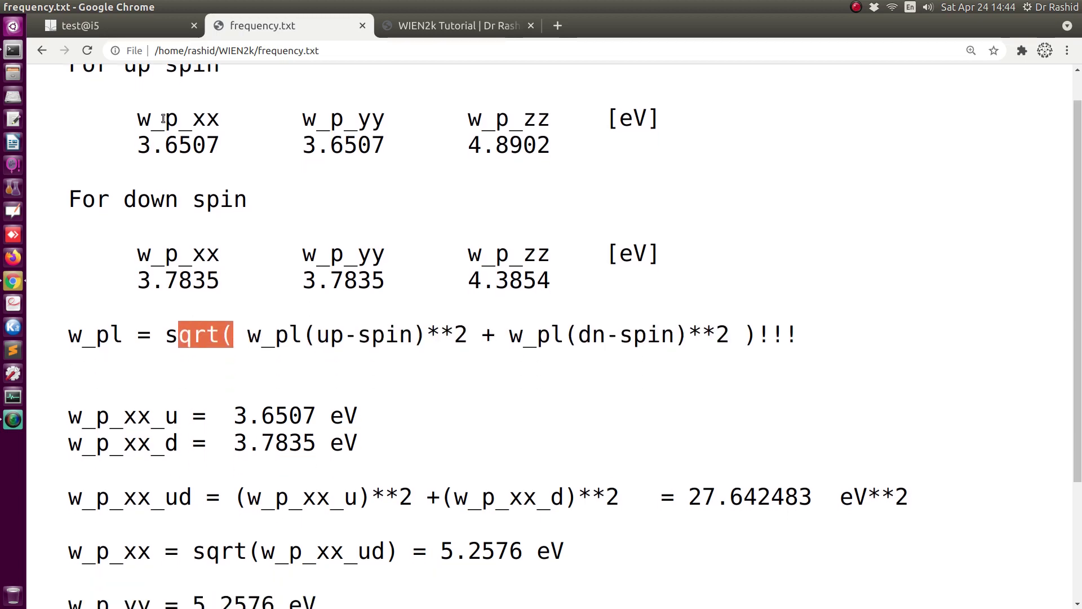
pyautogui.moveTo(140, 143); pyautogui.dragTo(243, 139)
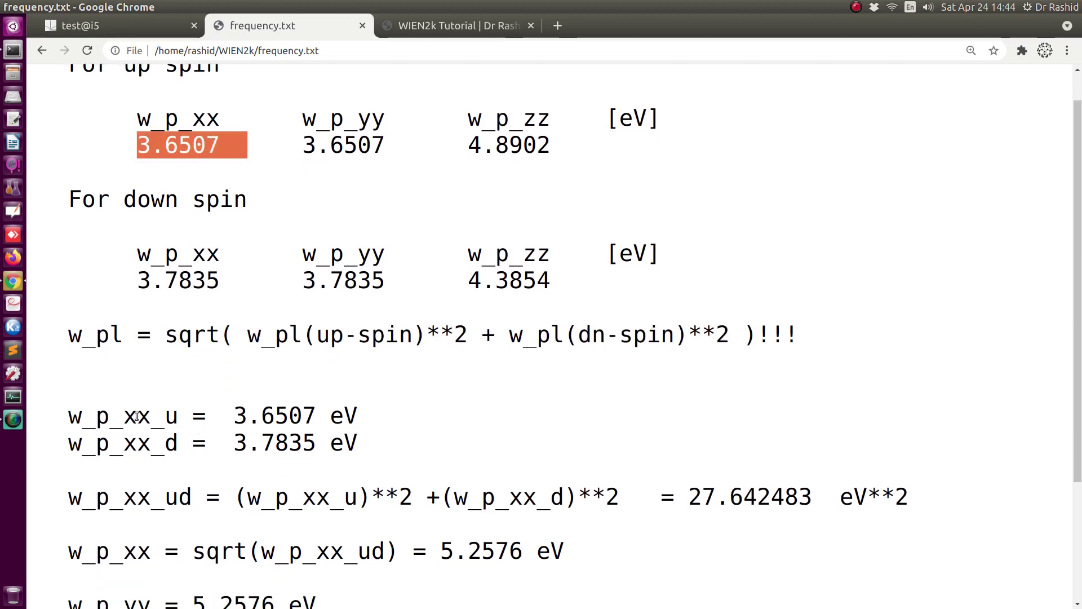
pyautogui.moveTo(166, 415)
pyautogui.mouseDown()
pyautogui.moveTo(195, 413)
pyautogui.moveTo(151, 422)
pyautogui.mouseUp()
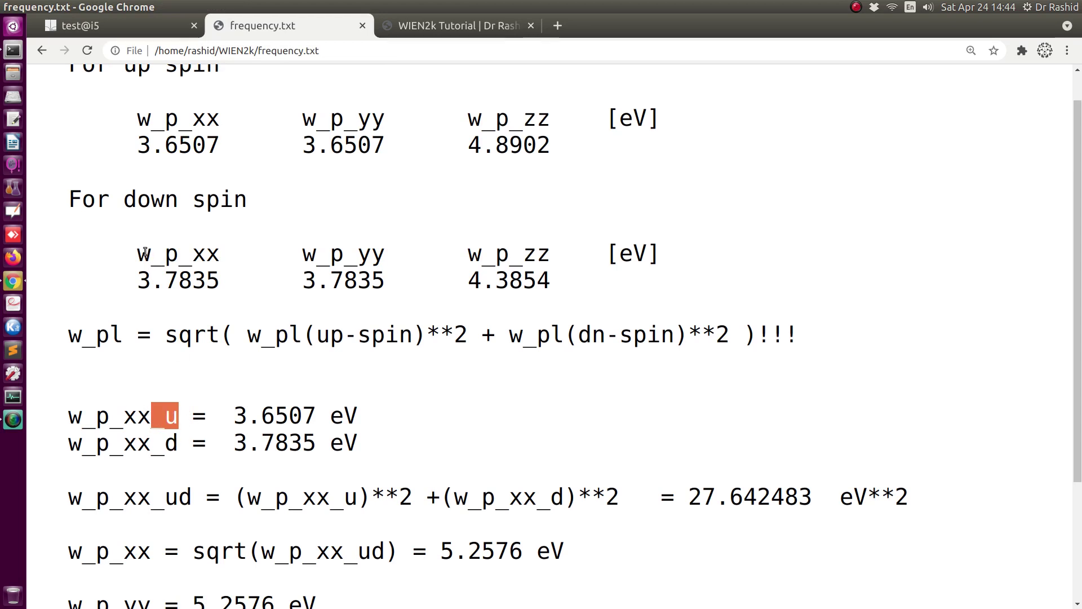
pyautogui.moveTo(137, 254); pyautogui.dragTo(219, 254)
pyautogui.moveTo(233, 442); pyautogui.dragTo(343, 442)
pyautogui.scroll(-2, 191, 508)
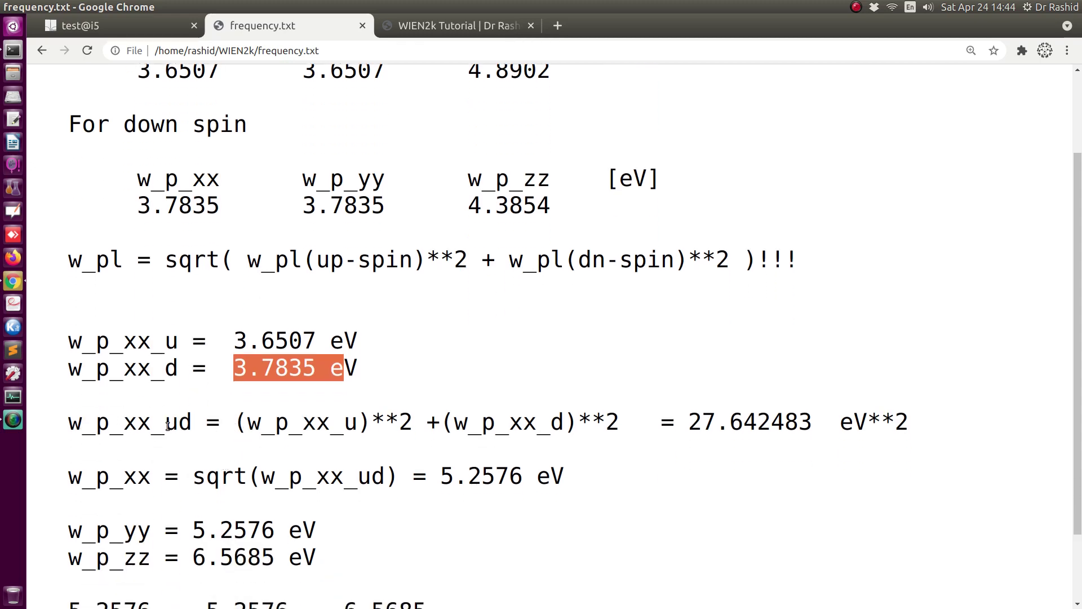
# - Trace the calculation of w_p_xx_ud from the squared up and down values, and of w_p_xx as its square root
pyautogui.moveTo(233, 345); pyautogui.dragTo(315, 338)
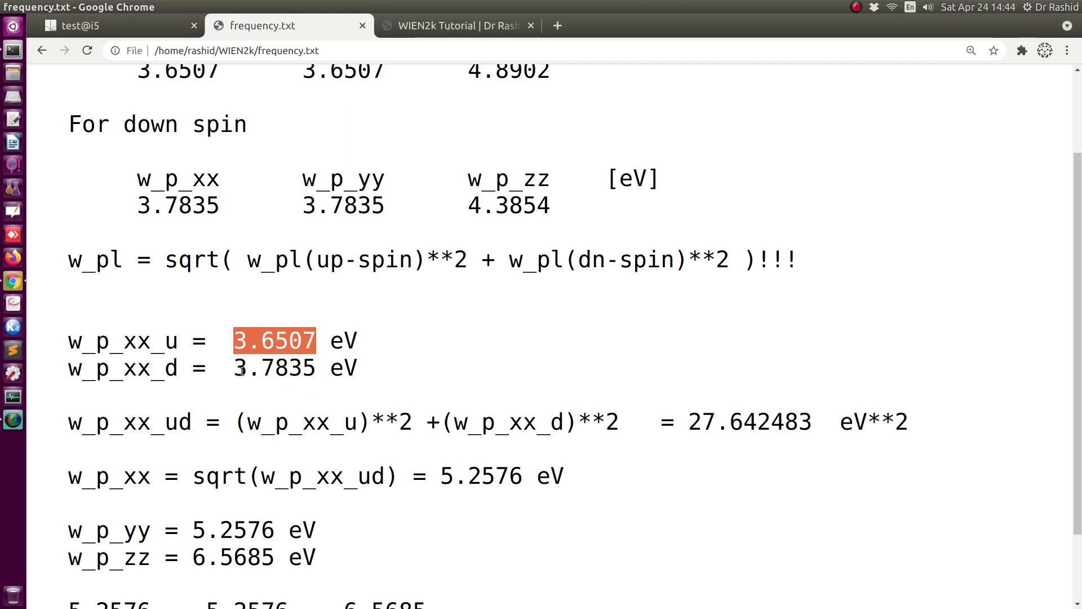
pyautogui.moveTo(241, 427); pyautogui.dragTo(632, 424)
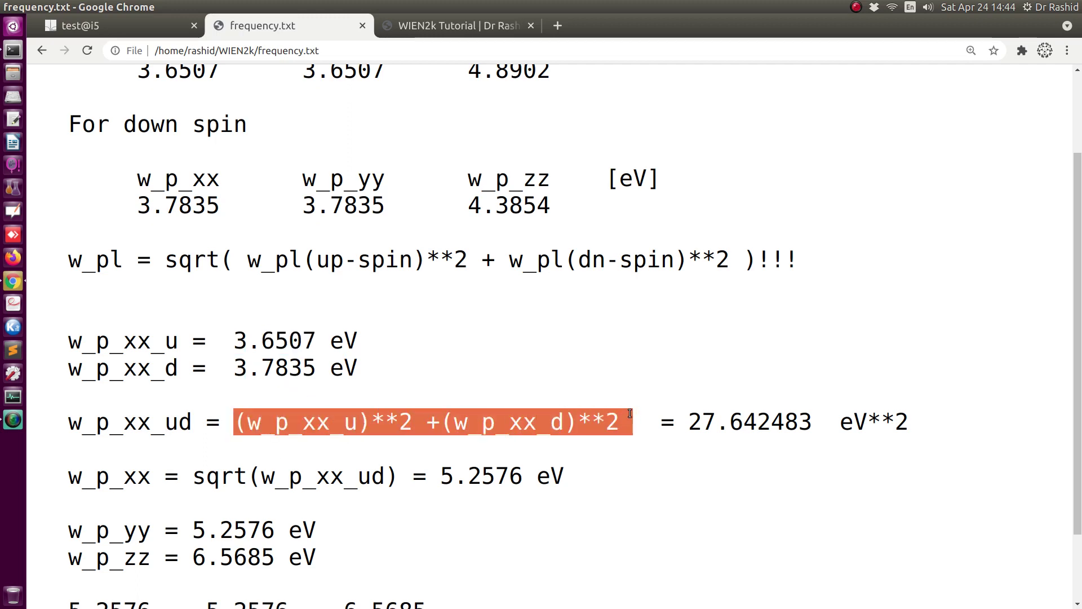
pyautogui.click(719, 422)
pyautogui.doubleClick(719, 422)
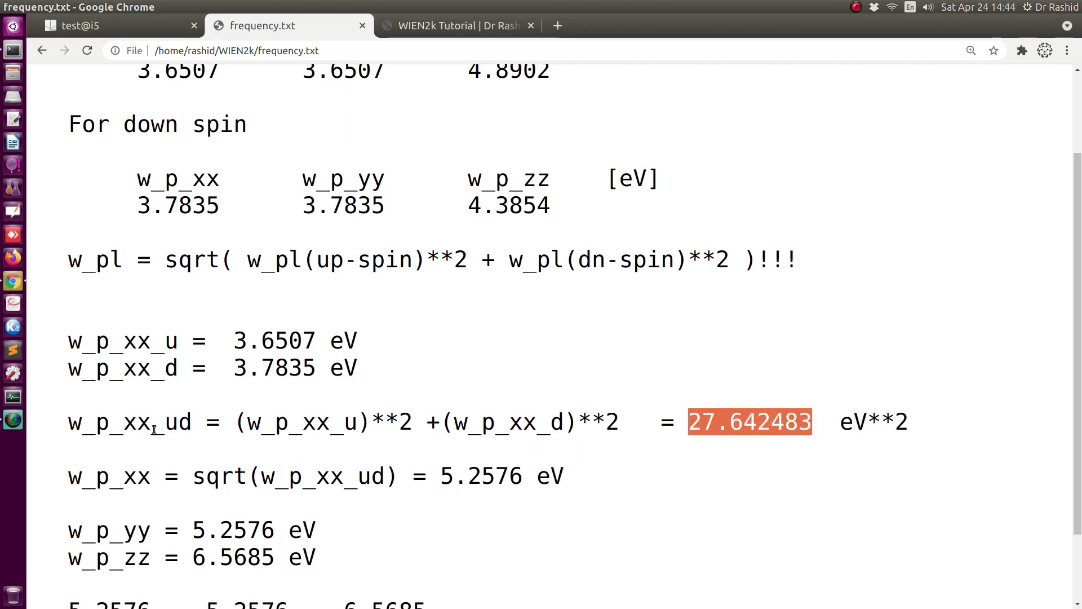
pyautogui.moveTo(76, 429); pyautogui.dragTo(195, 424)
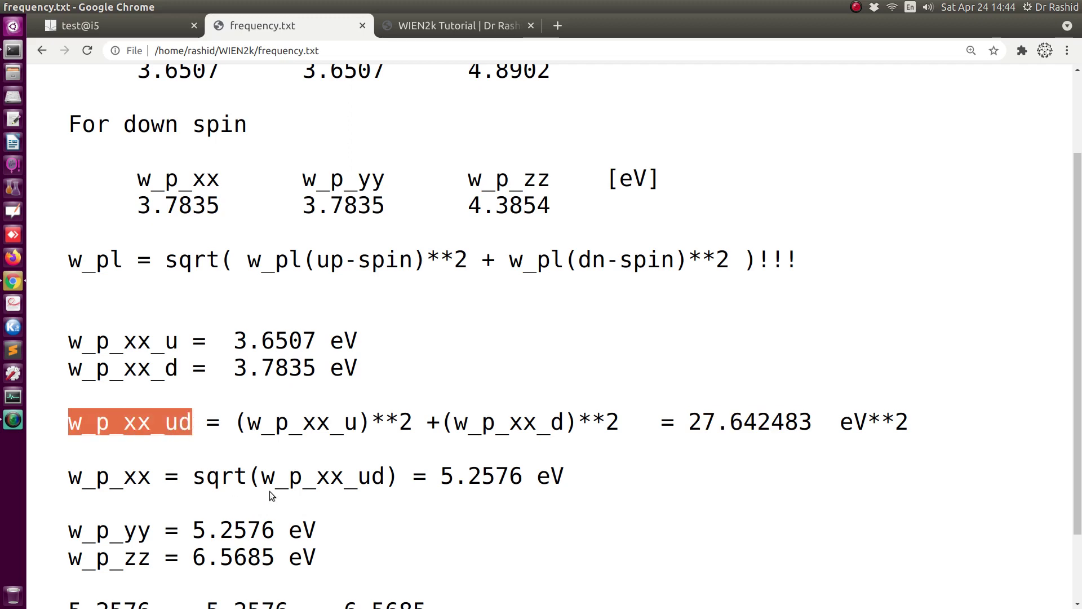
pyautogui.scroll(-1, 668, 358)
pyautogui.moveTo(688, 345); pyautogui.dragTo(804, 345)
pyautogui.moveTo(441, 406); pyautogui.dragTo(515, 402)
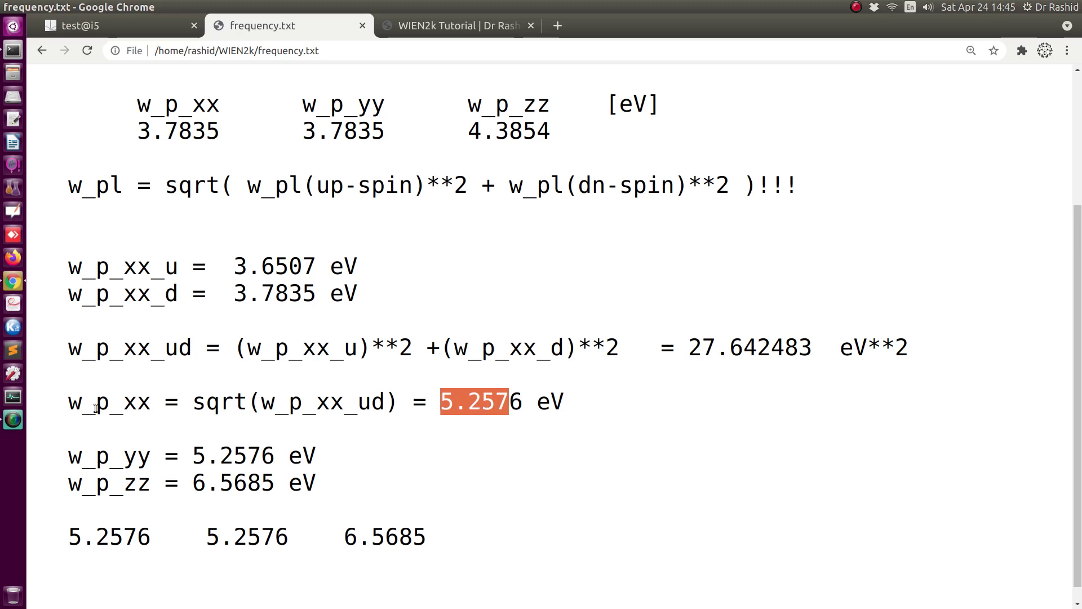
pyautogui.moveTo(123, 405); pyautogui.dragTo(151, 404)
# - Review the spin-up and spin-down w_p_xx source values against the combined w_p_xx in frequency.txt
pyautogui.scroll(3, 183, 347)
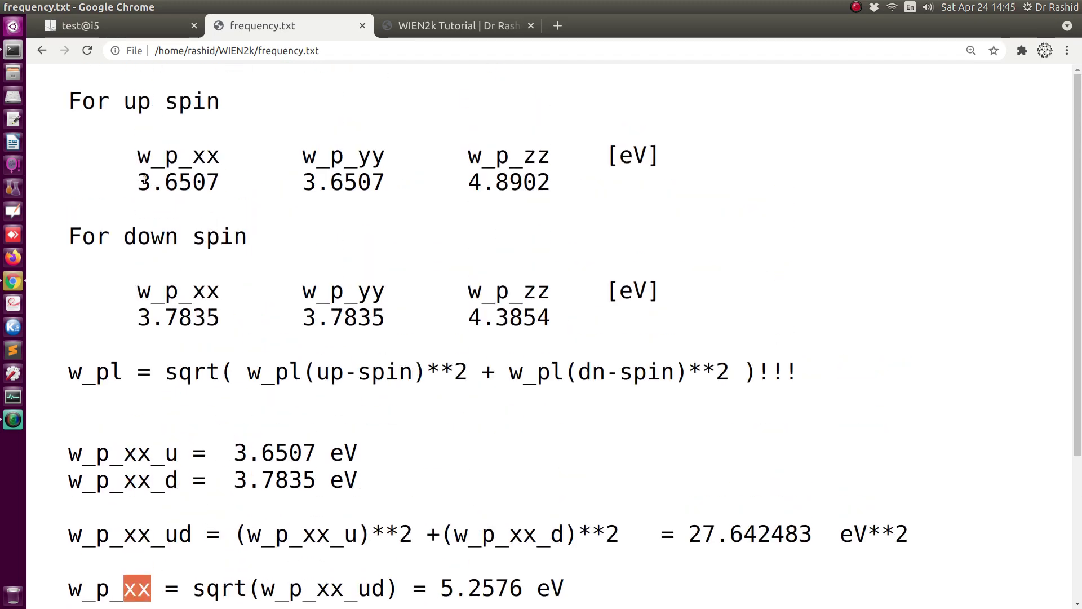
pyautogui.moveTo(138, 179); pyautogui.dragTo(183, 189)
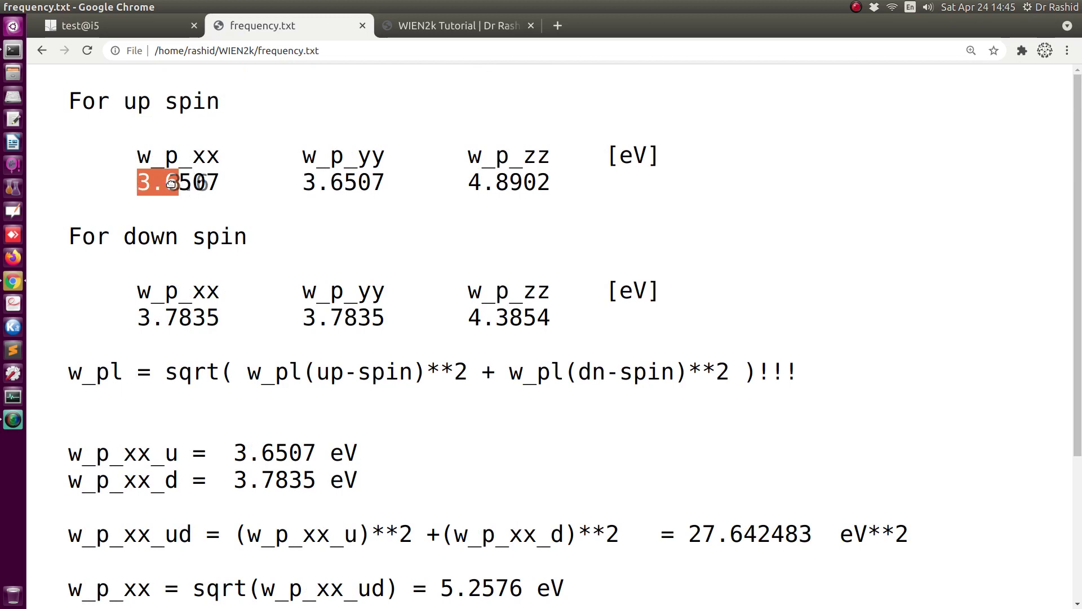
pyautogui.click(146, 179)
pyautogui.moveTo(138, 179); pyautogui.dragTo(215, 192)
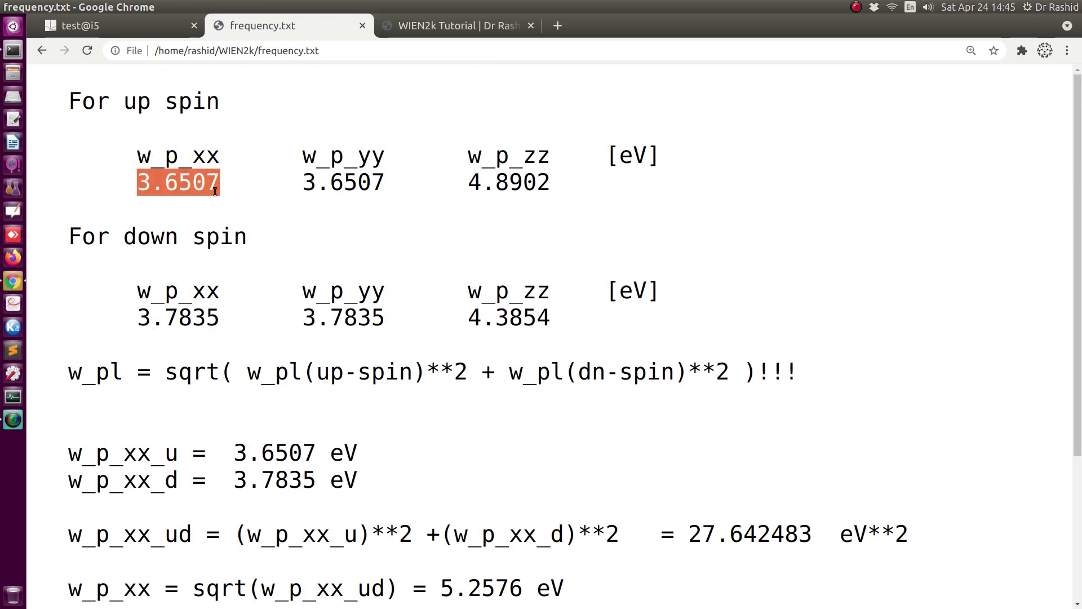
pyautogui.moveTo(138, 320); pyautogui.dragTo(204, 314)
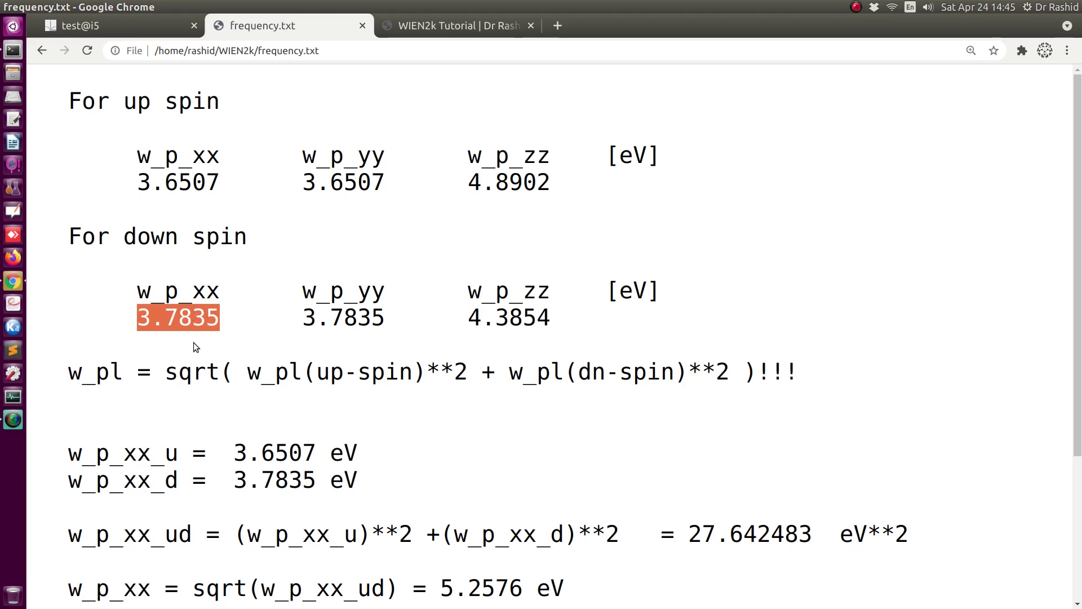
pyautogui.scroll(-5, 309, 483)
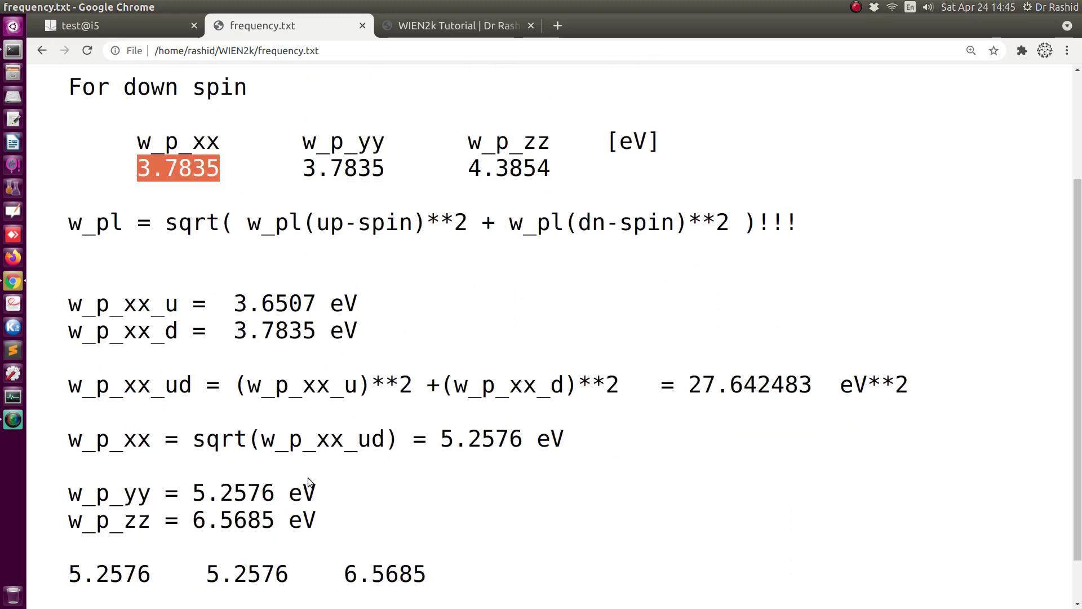
pyautogui.scroll(-2, 346, 479)
pyautogui.moveTo(441, 383); pyautogui.dragTo(524, 388)
# - Compare the spin-up and spin-down w_p_yy values with those of w_p_xx and with the combined w_p_yy in frequency.txt
pyautogui.scroll(6, 338, 191)
pyautogui.moveTo(307, 135); pyautogui.dragTo(357, 143)
pyautogui.moveTo(307, 294); pyautogui.dragTo(358, 297)
pyautogui.scroll(-6, 357, 363)
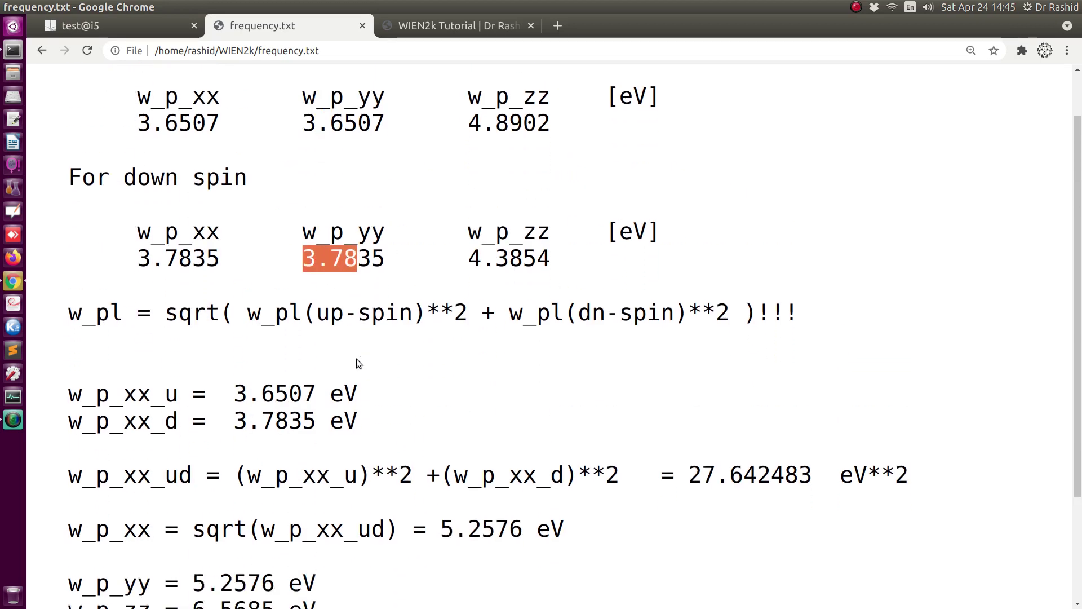
pyautogui.scroll(6, 293, 366)
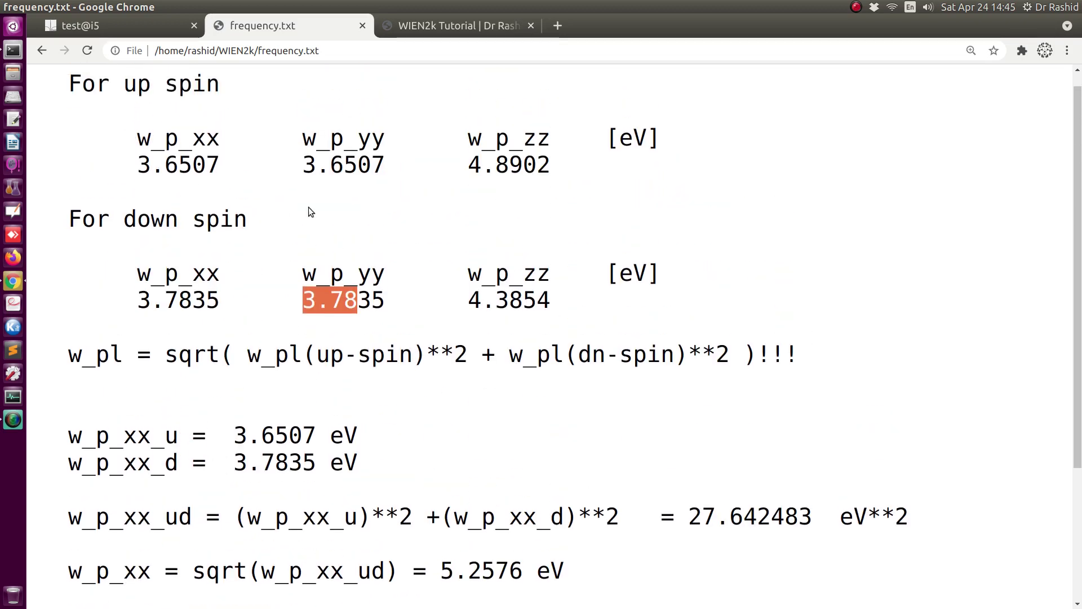
pyautogui.moveTo(305, 166)
pyautogui.mouseDown()
pyautogui.moveTo(354, 171)
pyautogui.moveTo(319, 169)
pyautogui.mouseUp()
pyautogui.moveTo(164, 164); pyautogui.dragTo(216, 175)
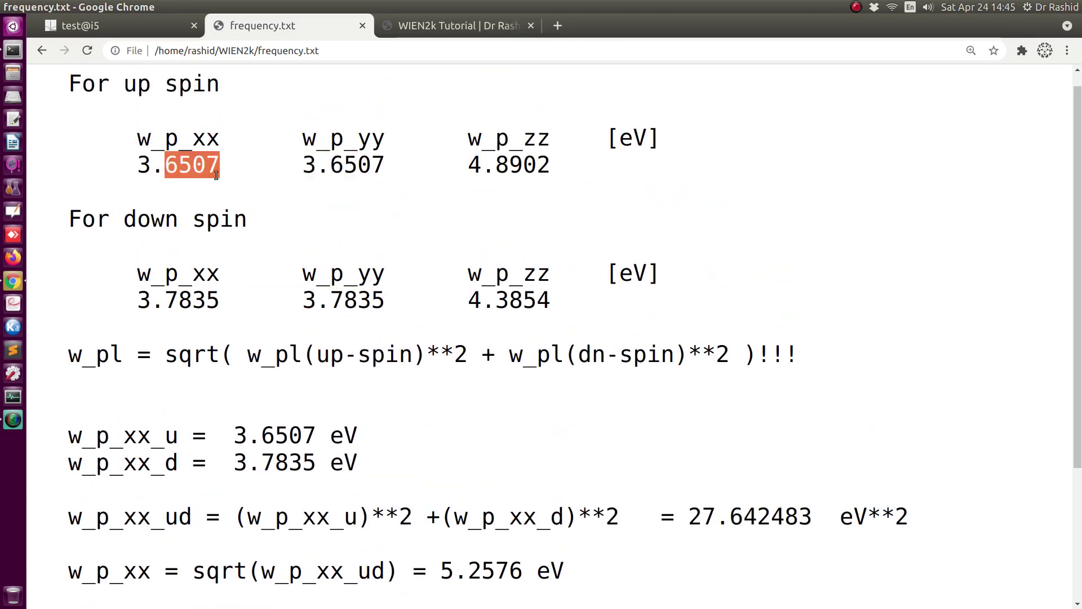
pyautogui.scroll(-6, 307, 397)
pyautogui.moveTo(192, 440); pyautogui.dragTo(266, 440)
# - Review the spin-up and spin-down w_p_zz values against the combined w_p_zz in frequency.txt
pyautogui.scroll(7, 331, 301)
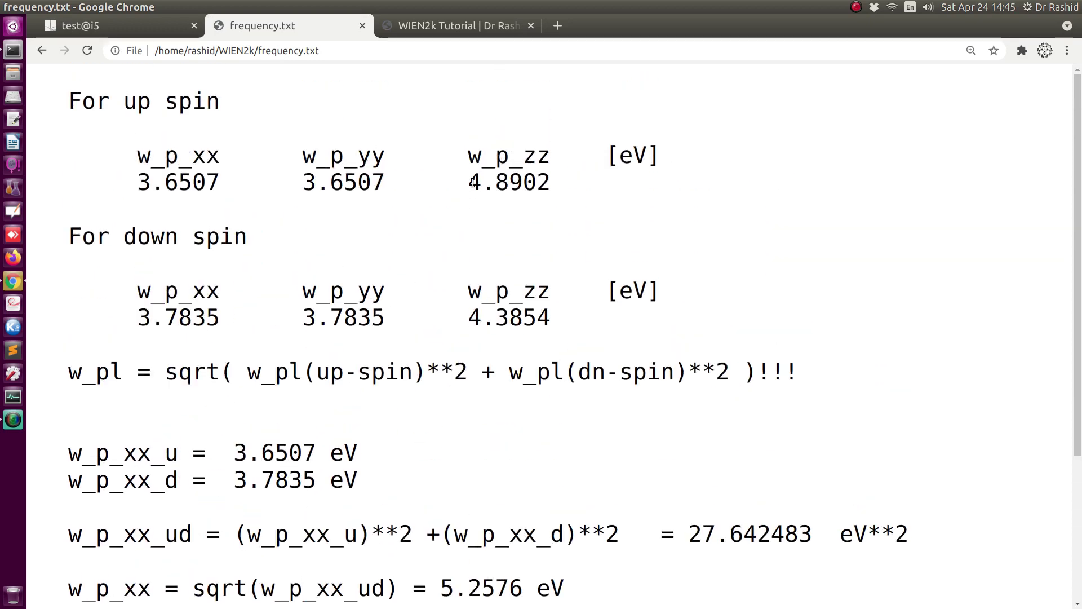
pyautogui.doubleClick(490, 185)
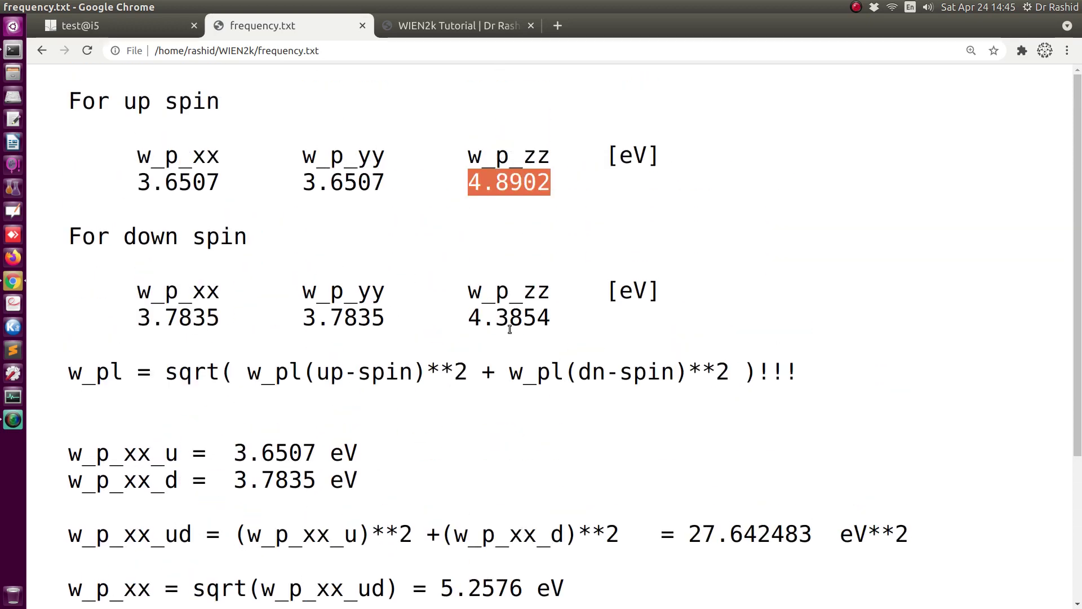
pyautogui.moveTo(467, 316); pyautogui.dragTo(561, 311)
pyautogui.scroll(-6, 561, 311)
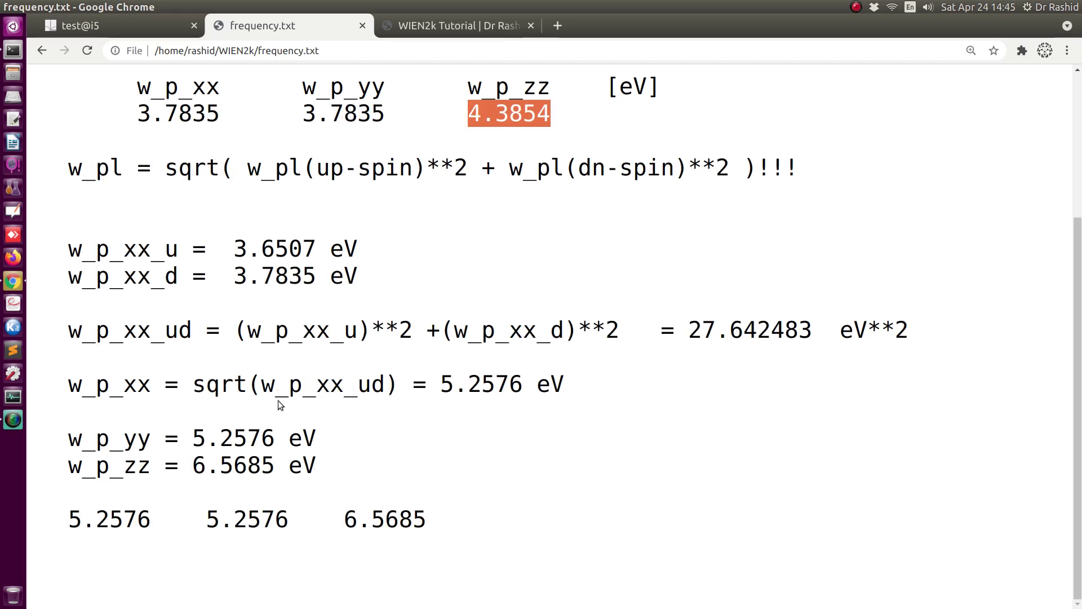
pyautogui.moveTo(193, 465); pyautogui.dragTo(277, 459)
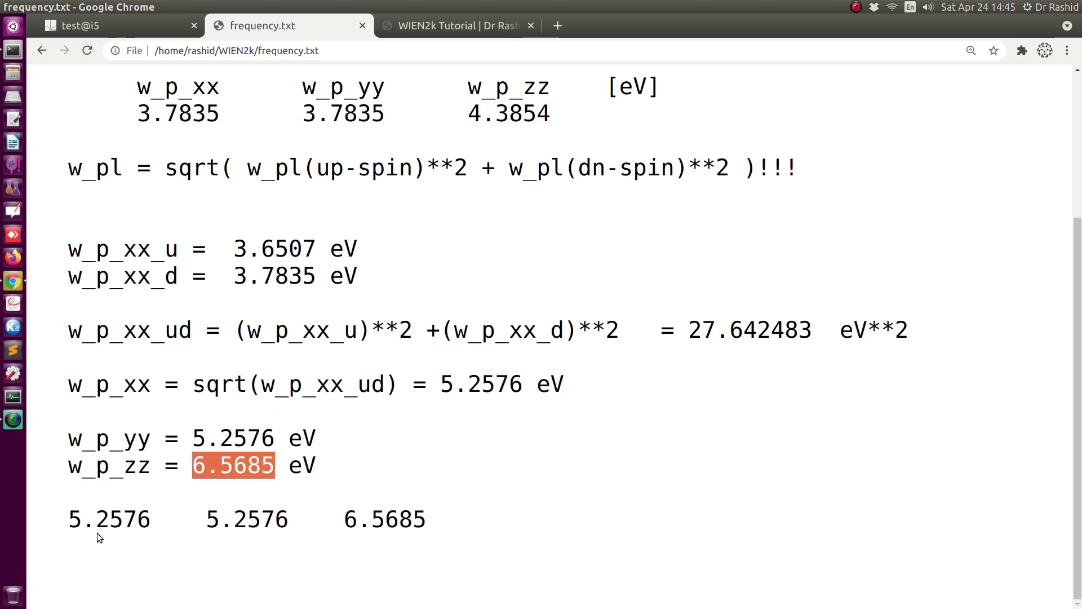
# - Copy the combined values 5.2576, 5.2576 and 6.5685 from frequency.txt into the plasma frequencies line of test.inkram and save the file
pyautogui.moveTo(98, 537); pyautogui.dragTo(428, 518)
pyautogui.hotkey('ctrl', 'c')
pyautogui.click(74, 523)
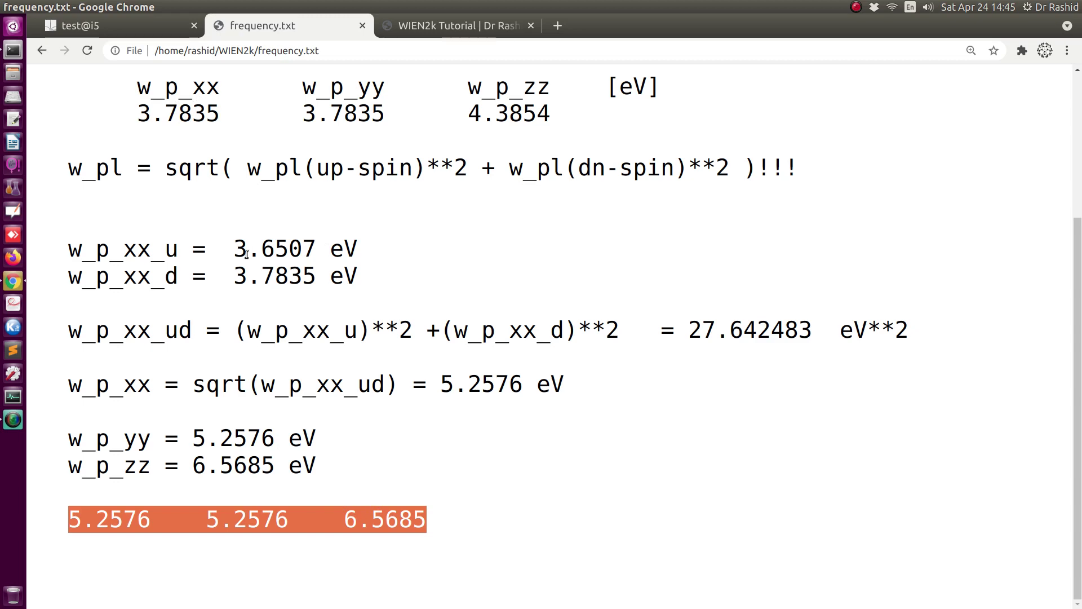
pyautogui.click(110, 25)
pyautogui.moveTo(239, 241); pyautogui.dragTo(207, 241)
pyautogui.hotkey('ctrl', 'v')
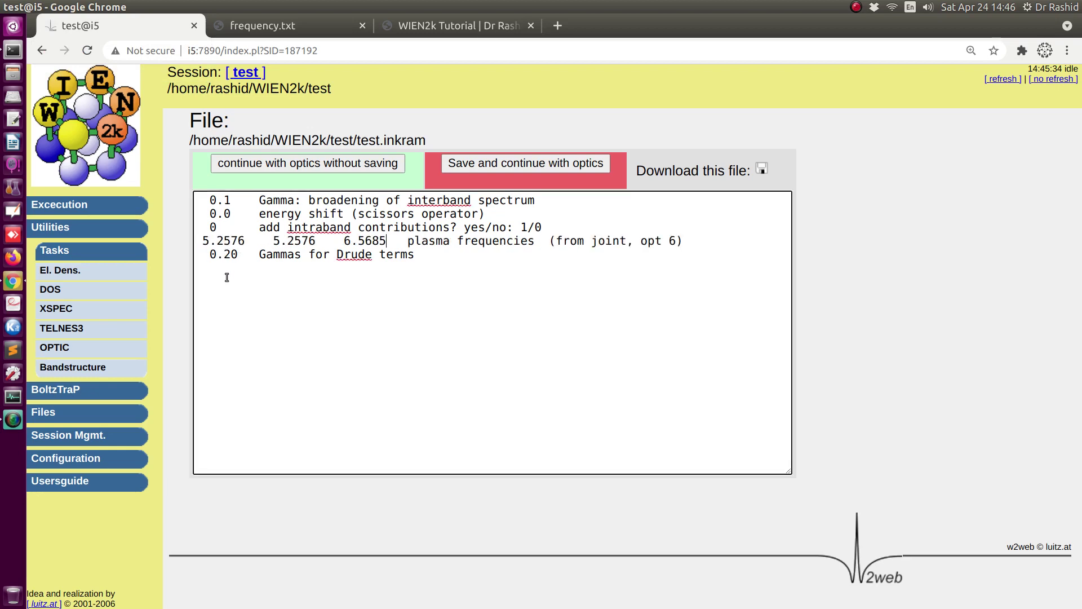
pyautogui.moveTo(238, 255); pyautogui.dragTo(213, 255)
pyautogui.click(471, 163)
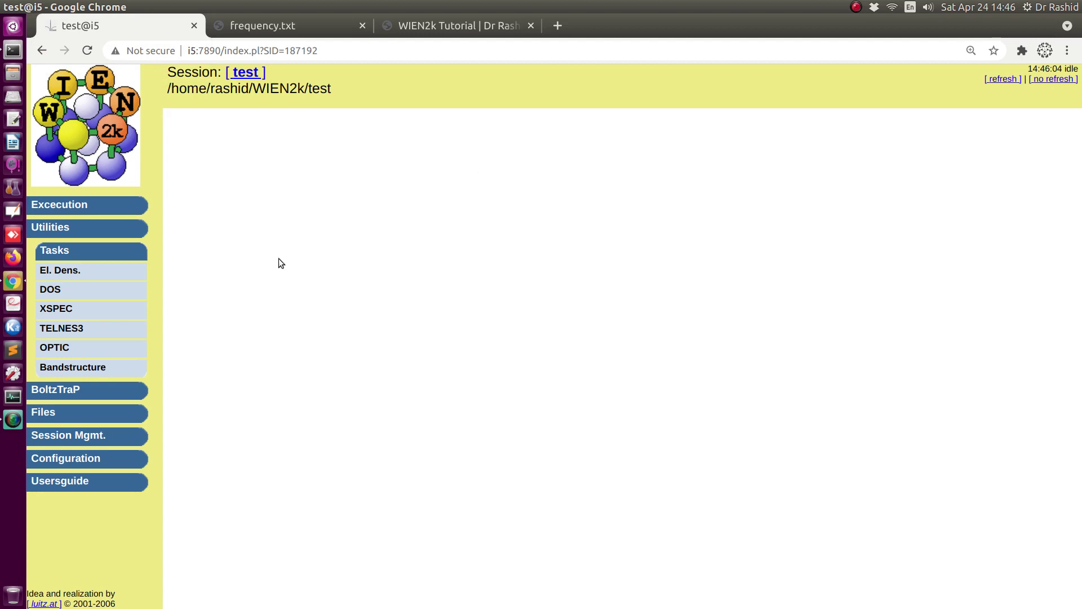
# - Copy the Drude broadening values 0.1 0.1 0.3 from test.injoint and return to the optics tasks without saving
pyautogui.scroll(-2, 229, 350)
pyautogui.scroll(-4, 237, 387)
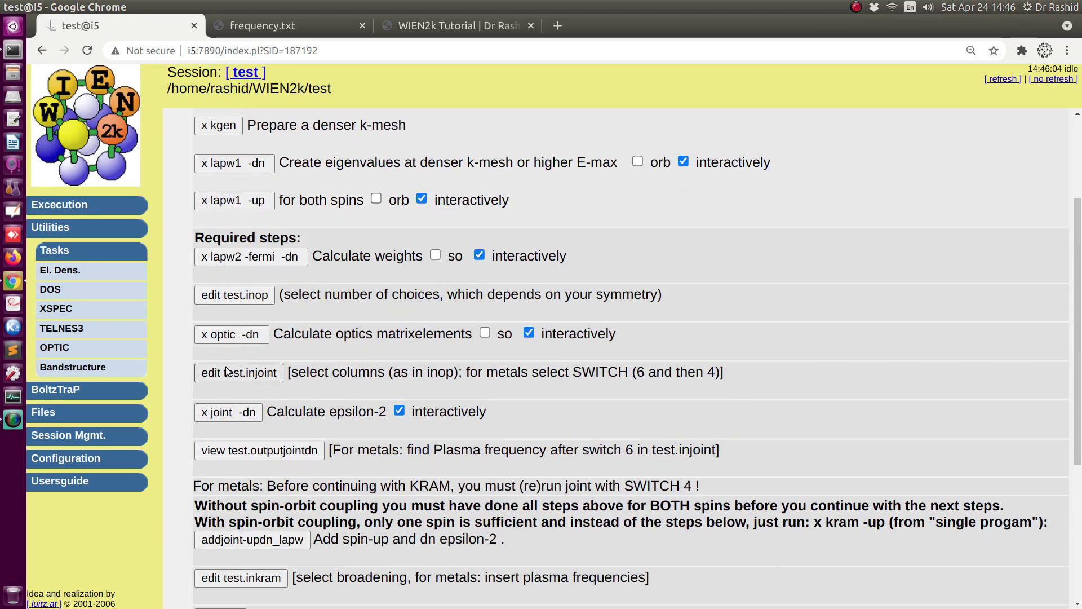
pyautogui.click(233, 374)
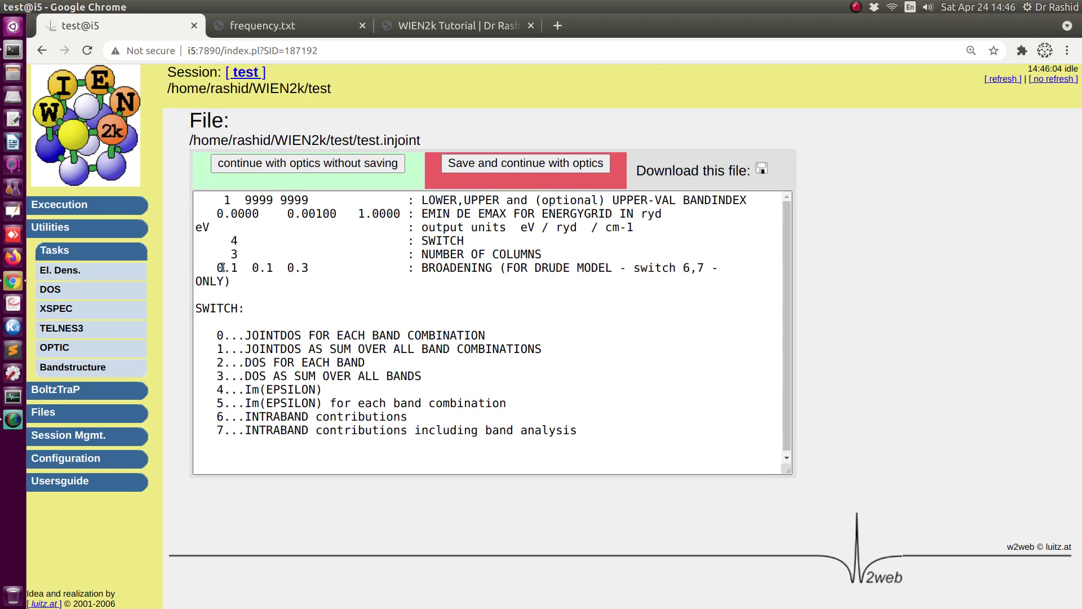
pyautogui.moveTo(218, 265); pyautogui.dragTo(306, 268)
pyautogui.hotkey('ctrl', 'c')
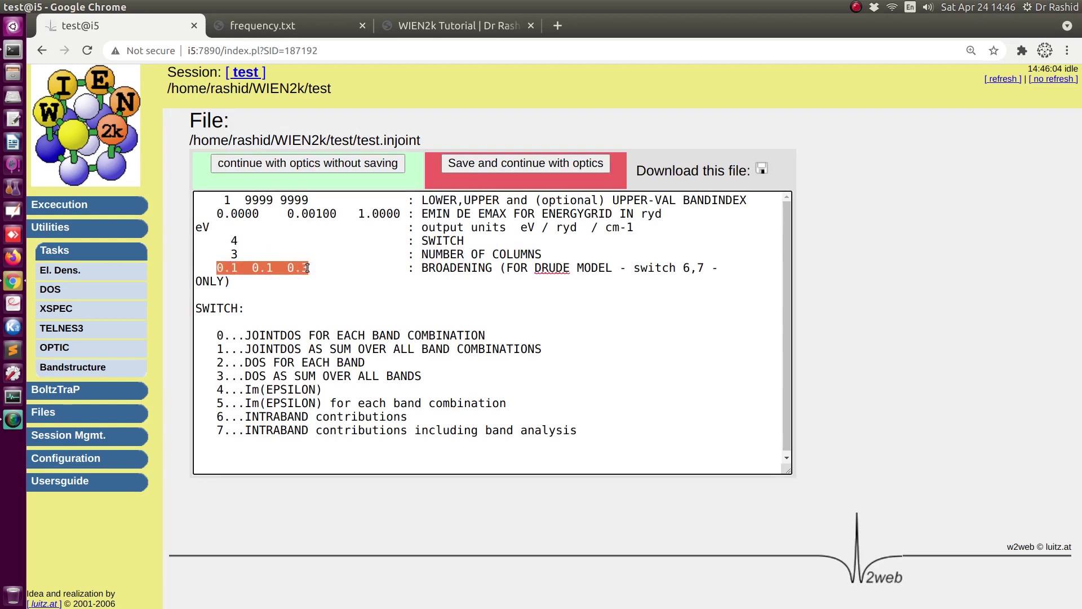
pyautogui.click(346, 169)
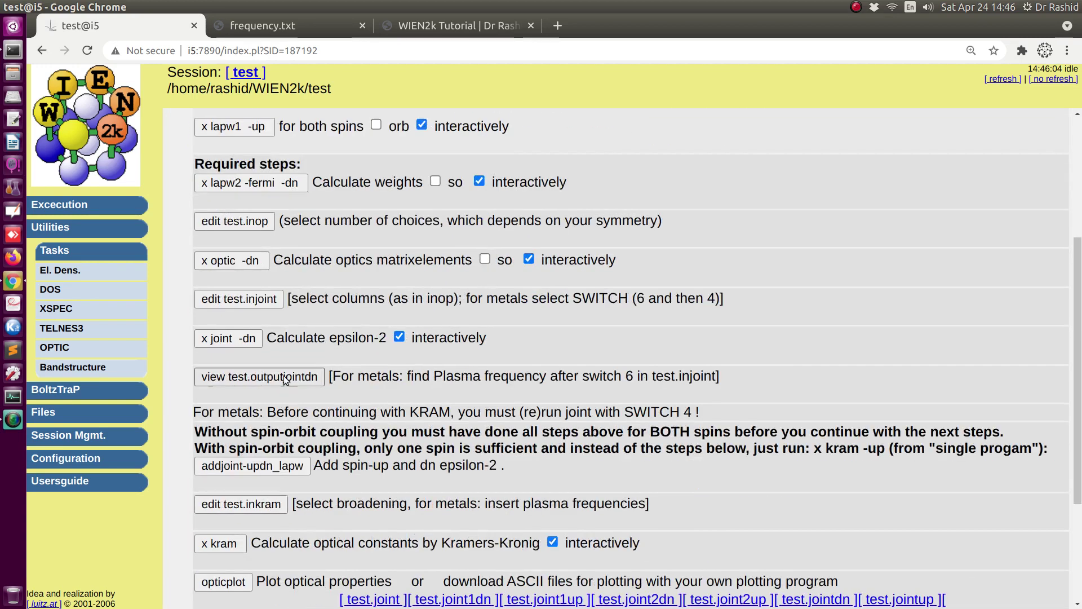
# - Replace the Gammas for Drude terms in test.inkram with the copied values 0.1 0.1 0.3
pyautogui.scroll(-2, 226, 363)
pyautogui.click(241, 324)
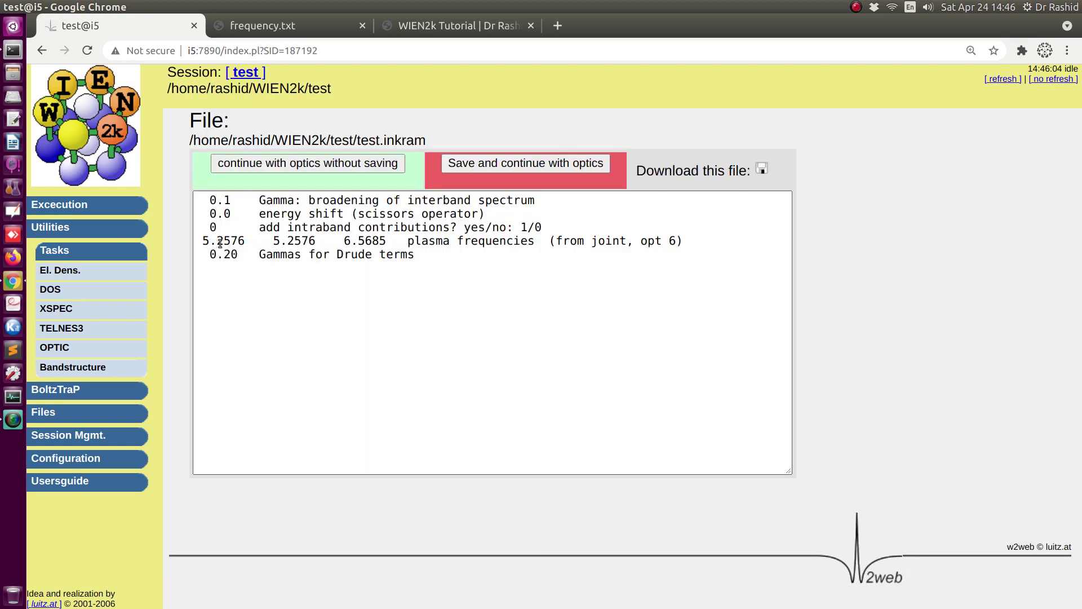
pyautogui.moveTo(213, 255); pyautogui.dragTo(241, 256)
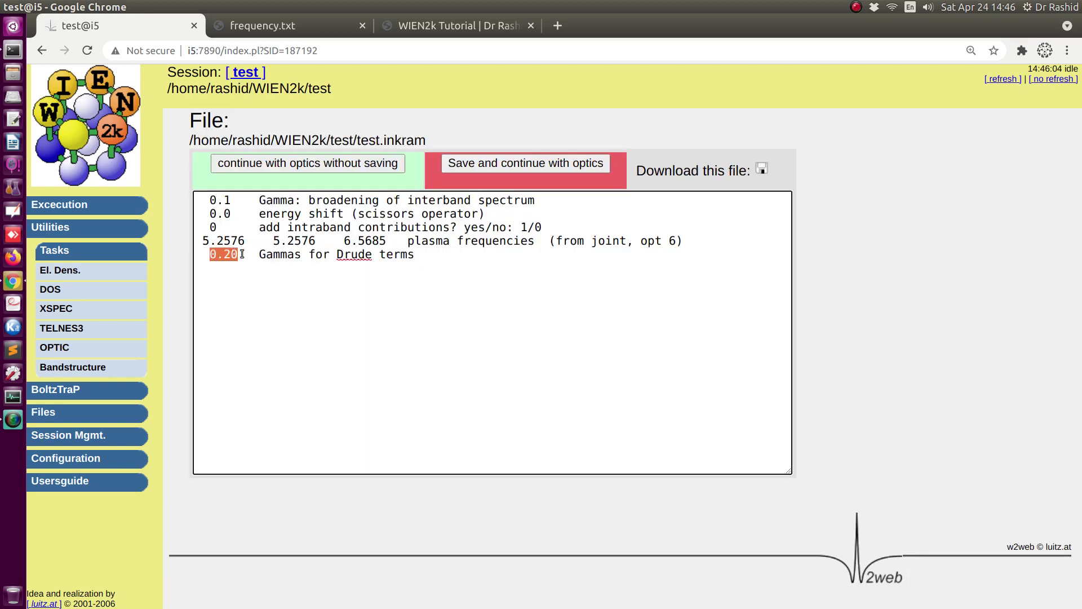
pyautogui.hotkey('ctrl', 'v')
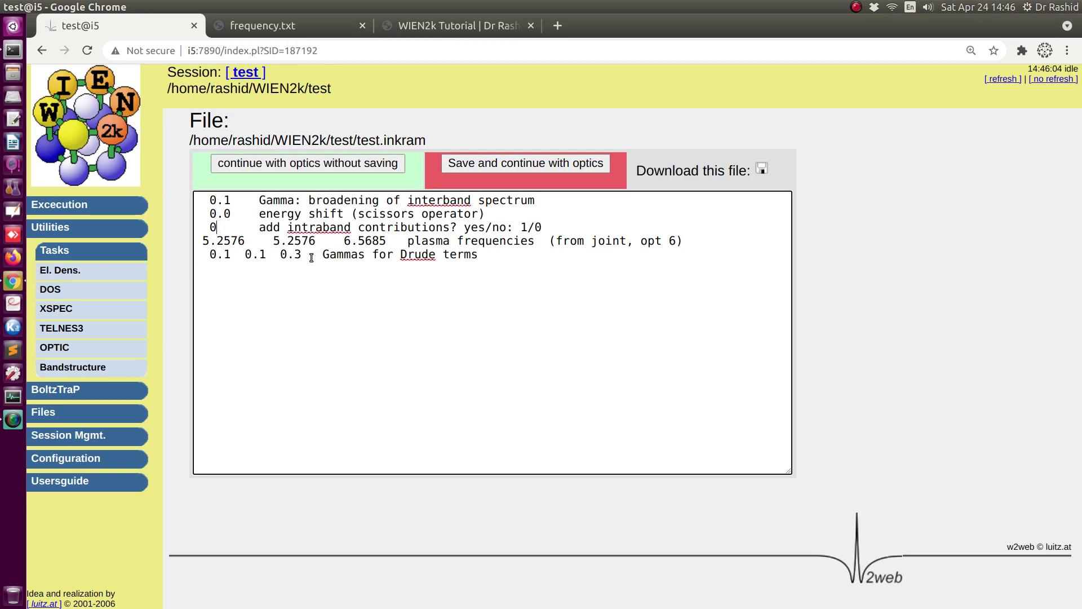
# - Set the add intraband contributions switch to 1, check the plasma frequency and Drude lines, and save test.inkram
pyautogui.press('BackSpace')
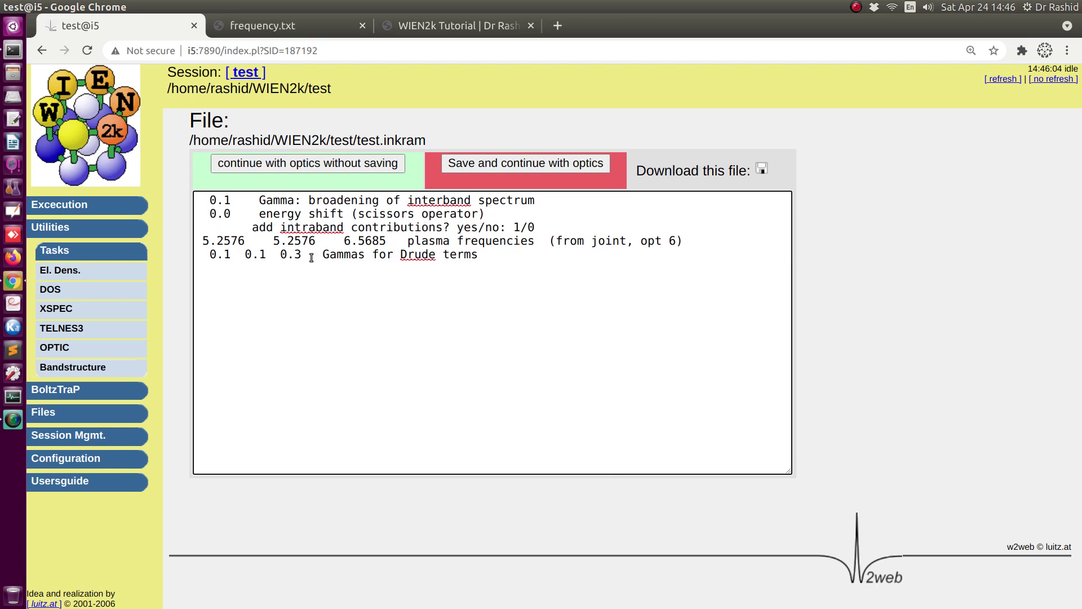
pyautogui.write('1')
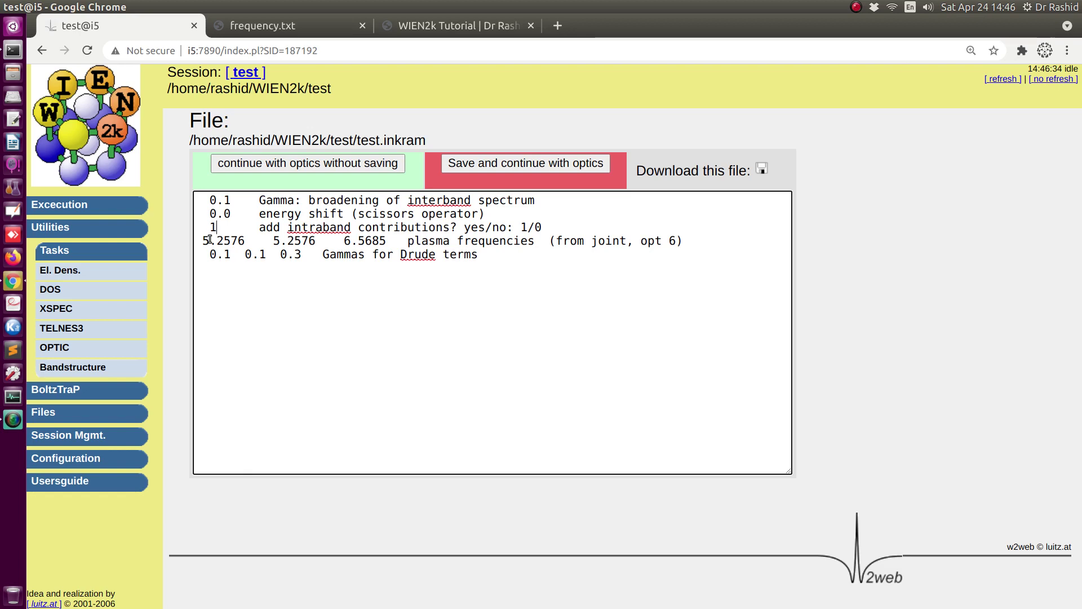
pyautogui.moveTo(203, 241); pyautogui.dragTo(480, 261)
pyautogui.click(465, 266)
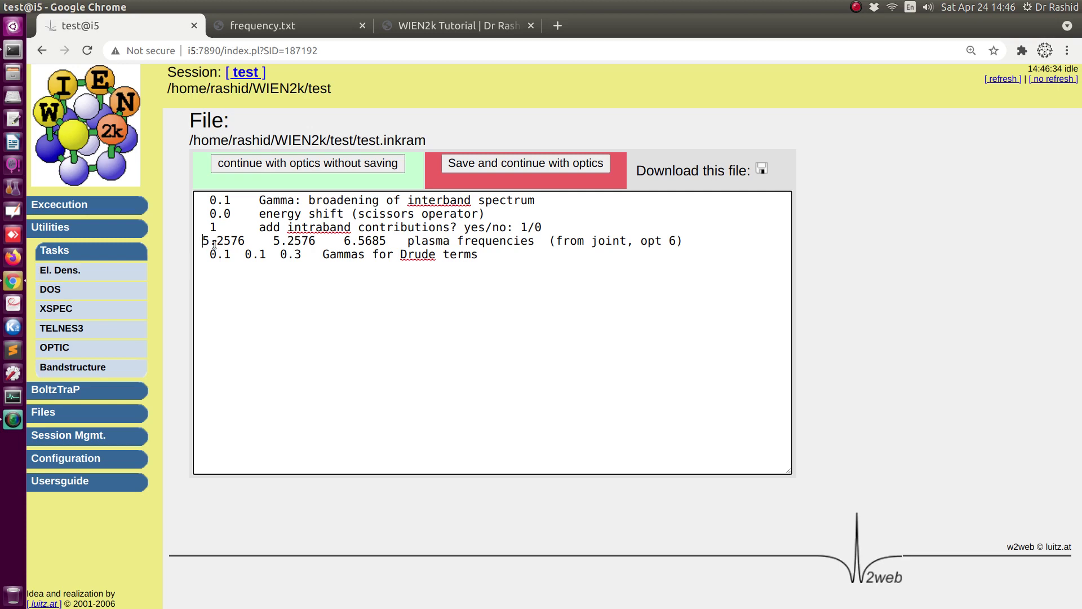
pyautogui.moveTo(203, 241); pyautogui.dragTo(369, 259)
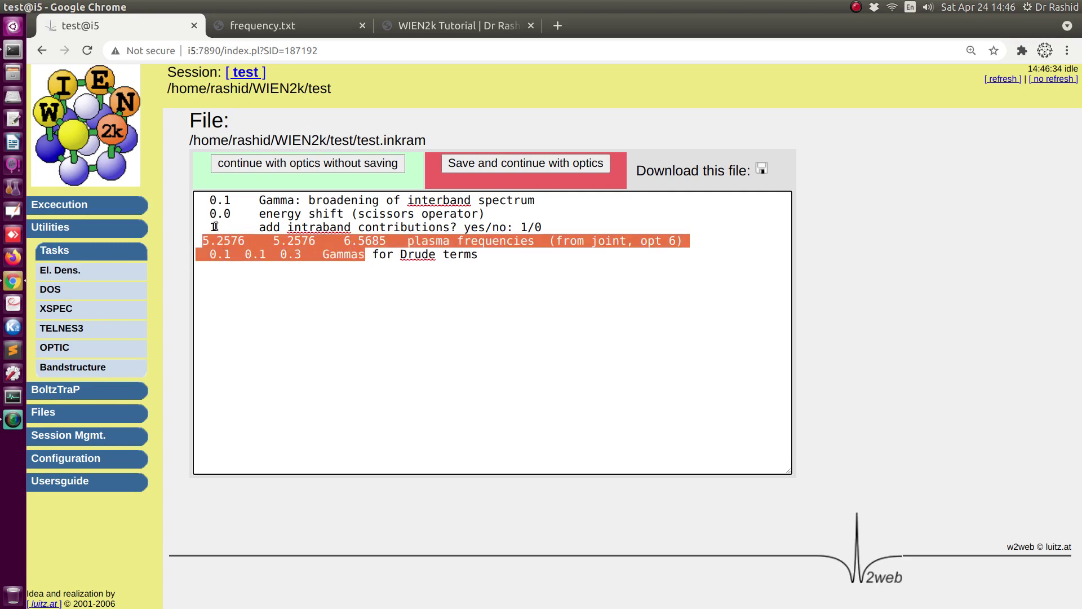
pyautogui.click(214, 226)
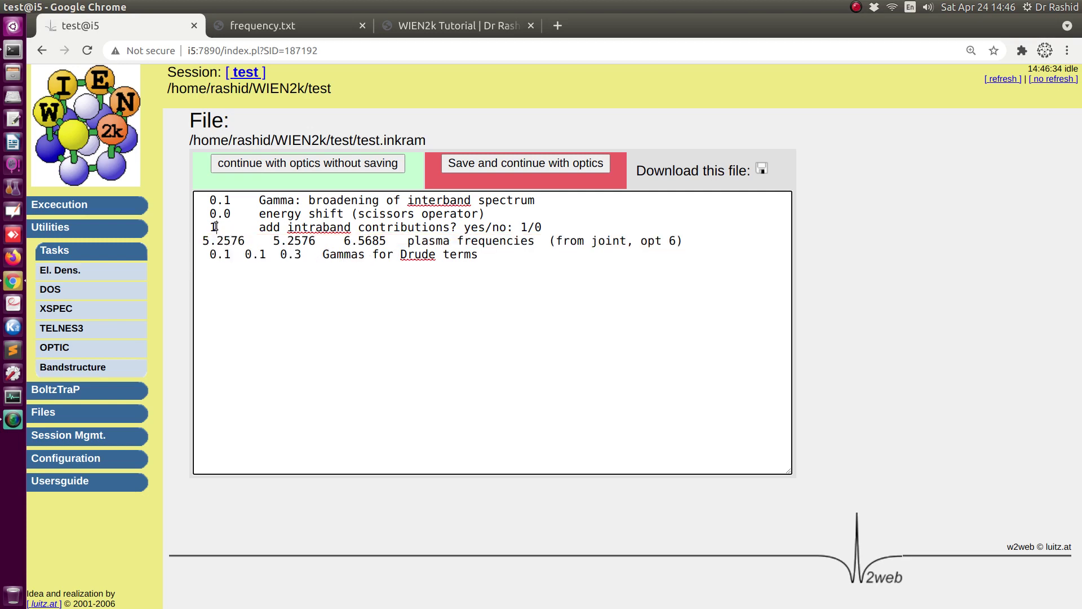
pyautogui.click(472, 163)
# - Run x kram to calculate the optical constants by Kramers-Kronig, review its output and continue with optics
pyautogui.scroll(-5, 441, 303)
pyautogui.scroll(-2, 440, 302)
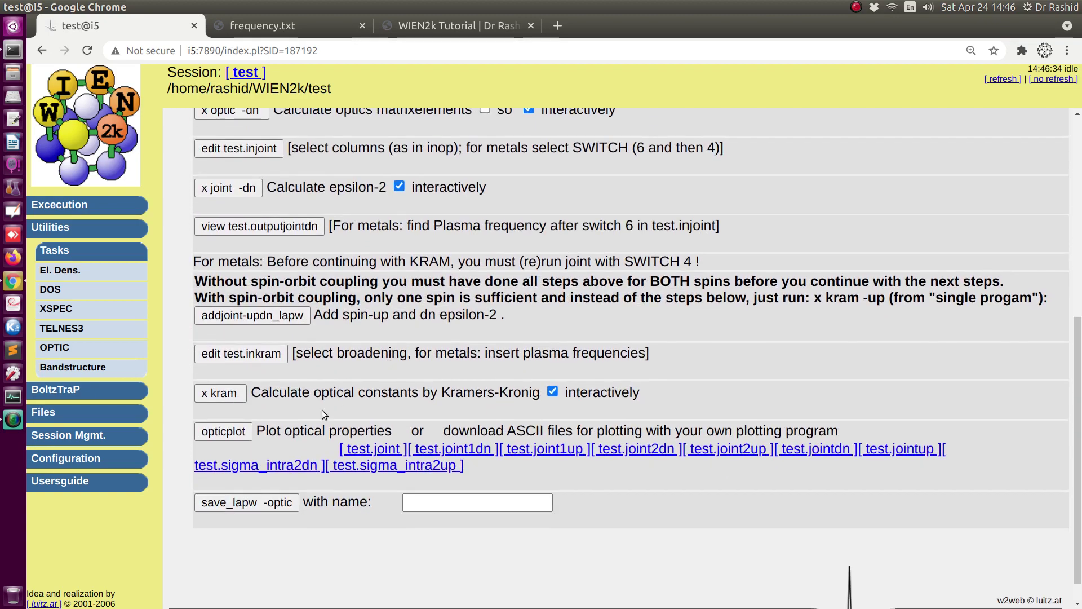
pyautogui.click(211, 394)
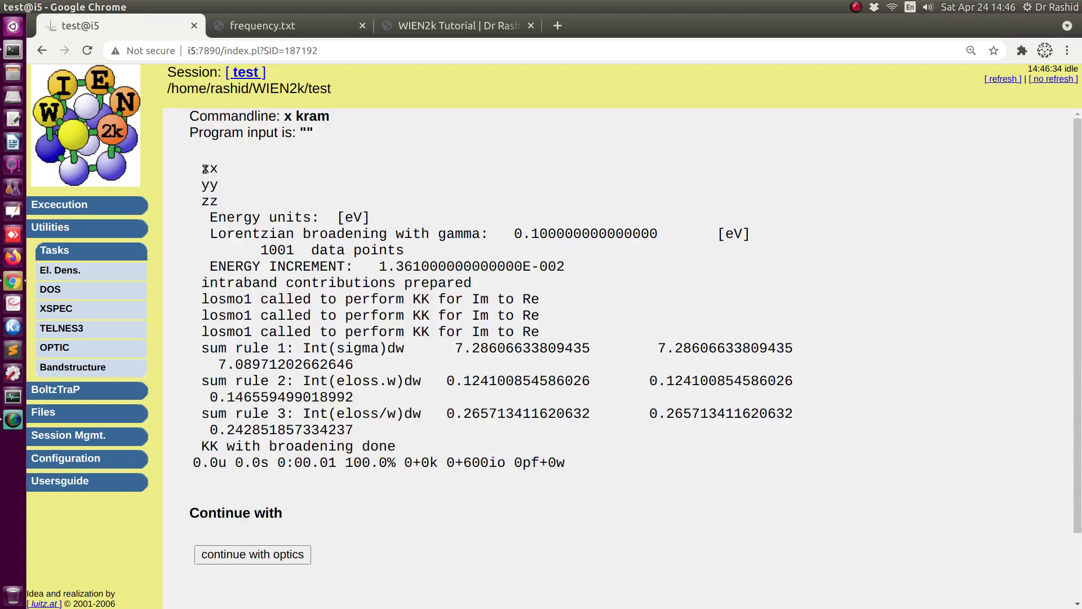
pyautogui.moveTo(203, 168); pyautogui.dragTo(225, 224)
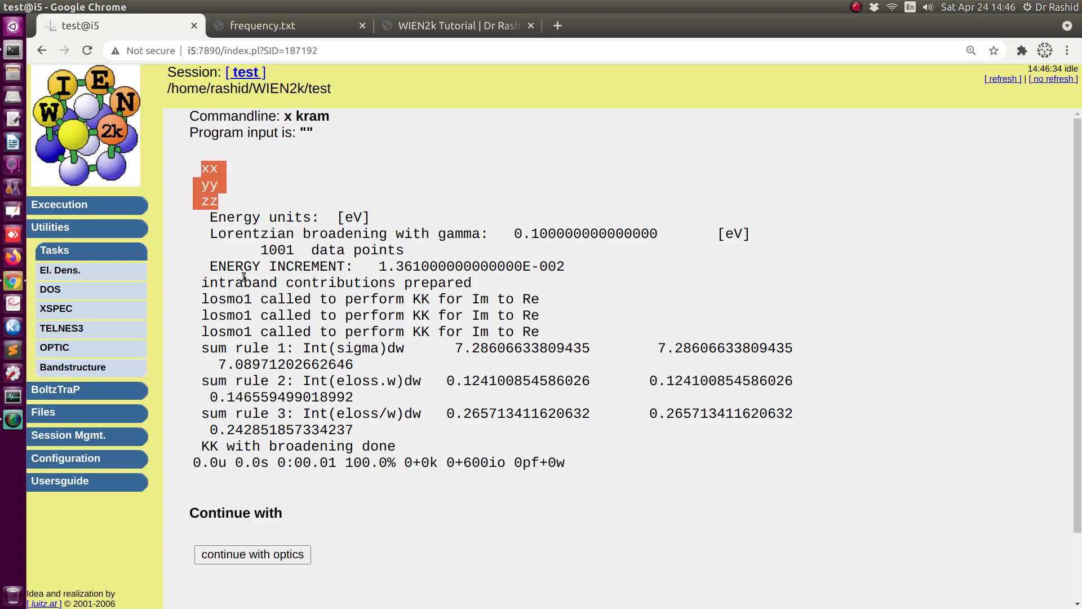
pyautogui.scroll(-2, 248, 417)
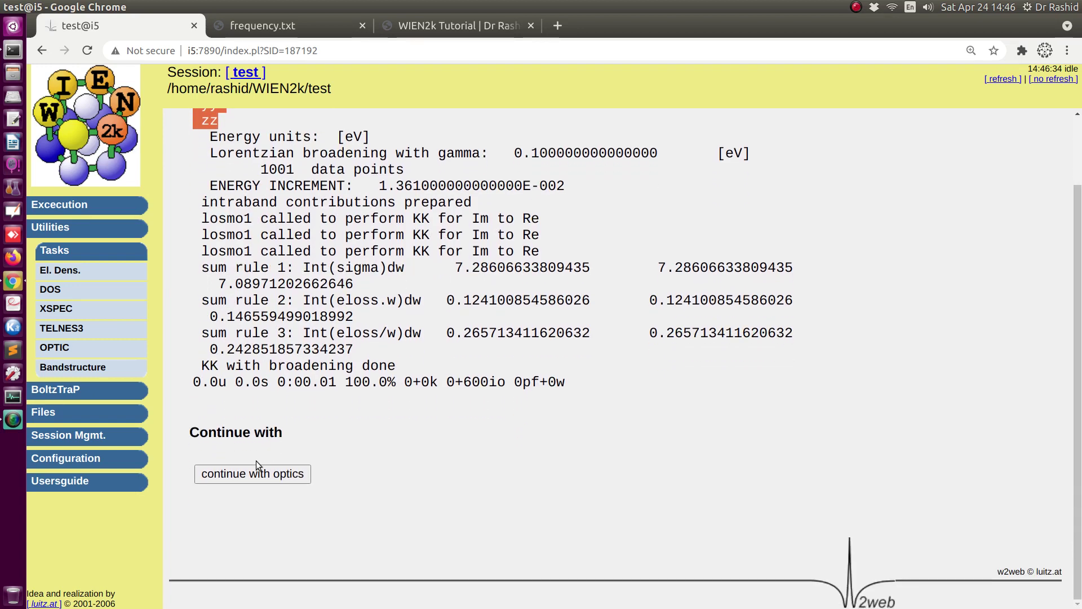
pyautogui.click(257, 471)
# - Open the optical properties plotting page and plot column 2 of test.joint
pyautogui.scroll(-2, 290, 438)
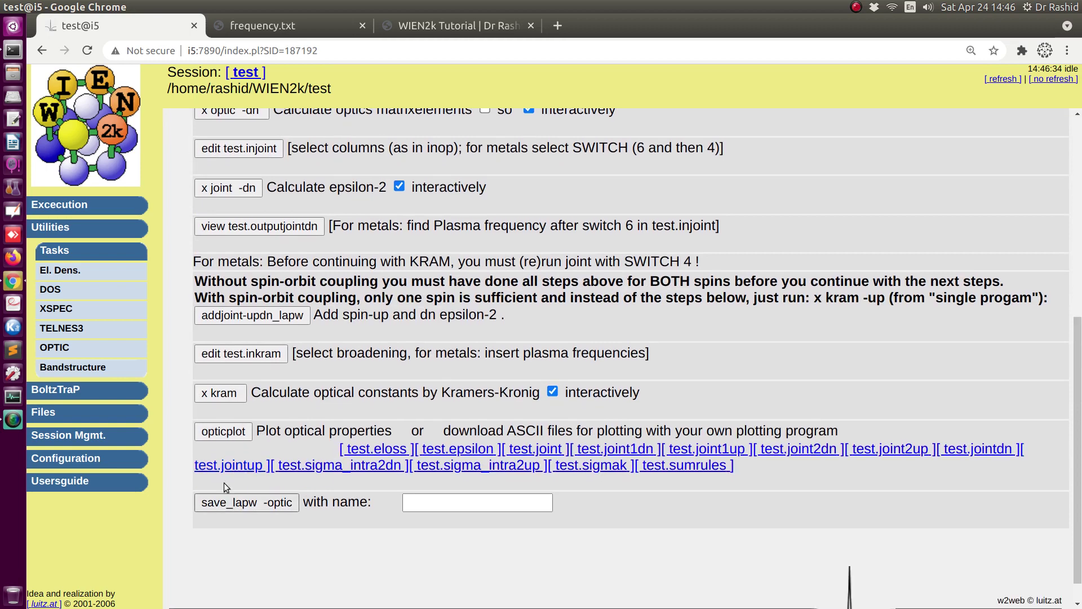
pyautogui.click(230, 431)
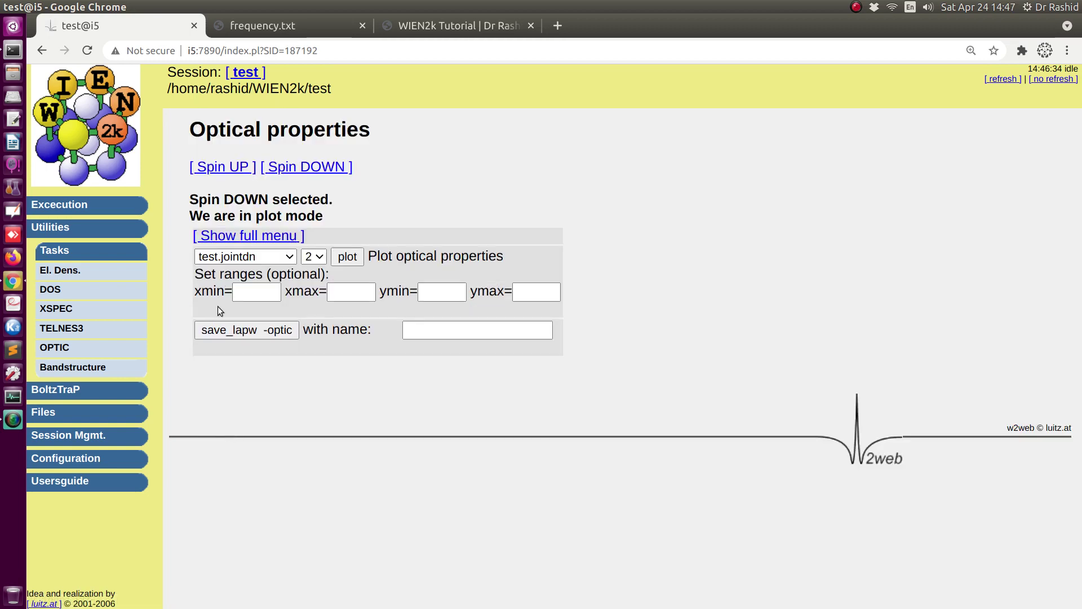
pyautogui.click(284, 255)
pyautogui.click(261, 298)
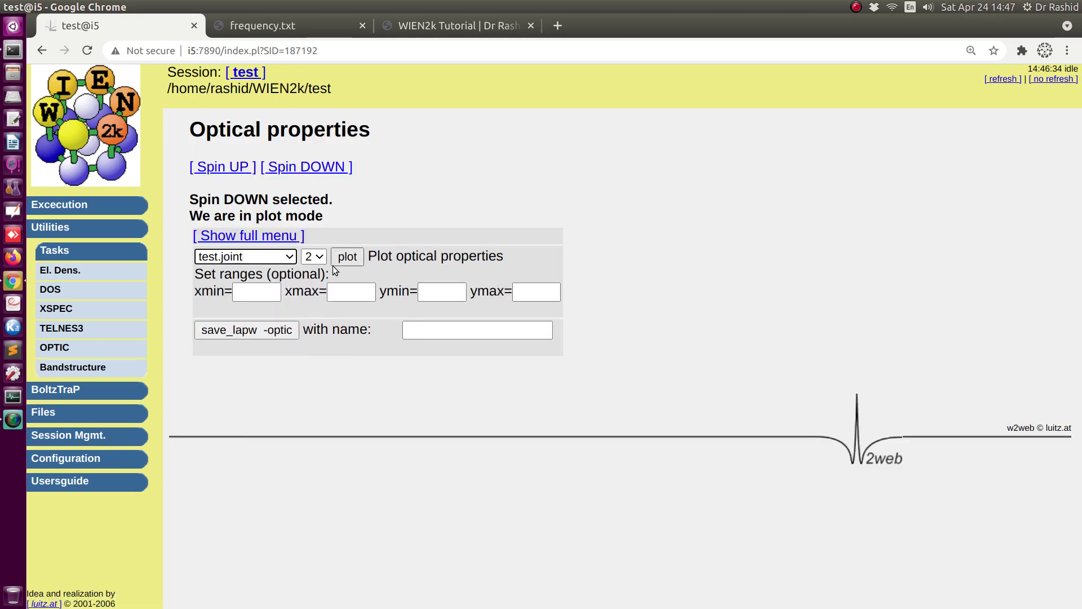
pyautogui.click(346, 257)
# - Plot column 4 of test.joint
pyautogui.scroll(-1, 489, 259)
pyautogui.scroll(-5, 489, 258)
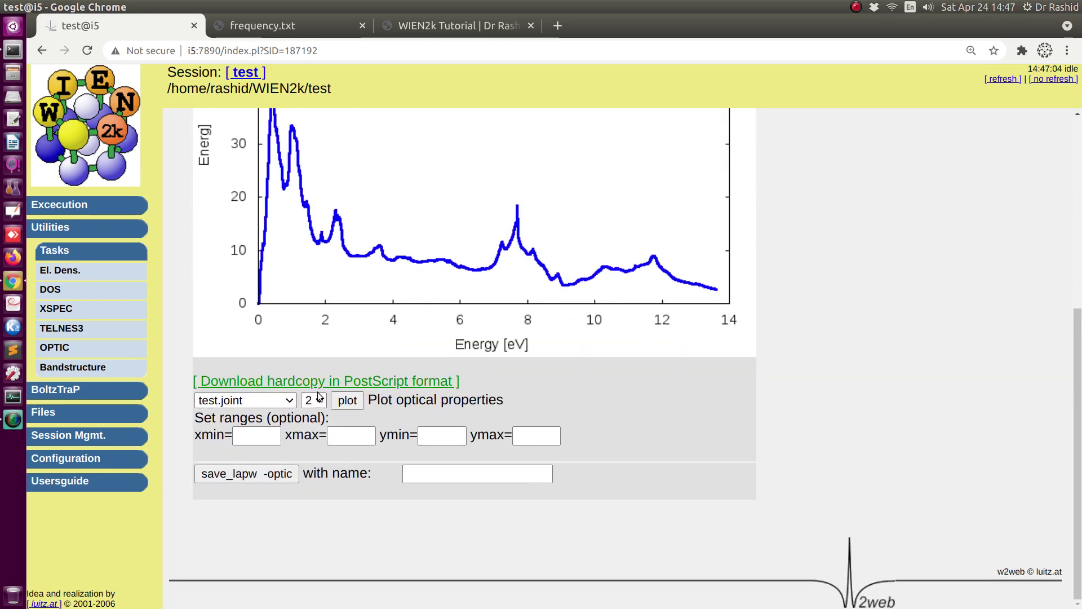
pyautogui.click(313, 400)
pyautogui.click(314, 445)
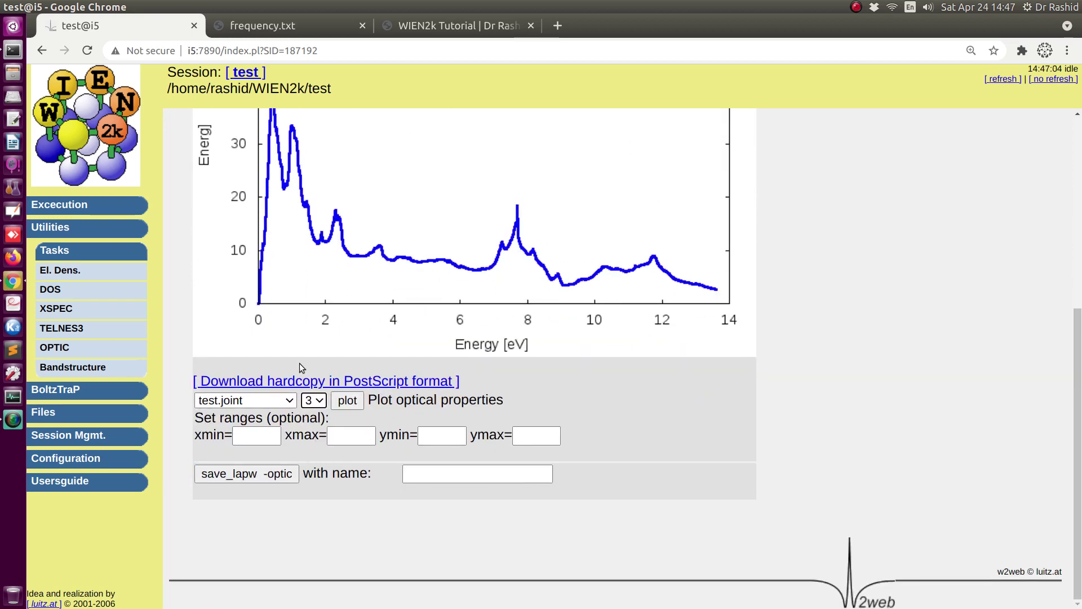
pyautogui.click(313, 400)
pyautogui.click(308, 463)
pyautogui.click(347, 400)
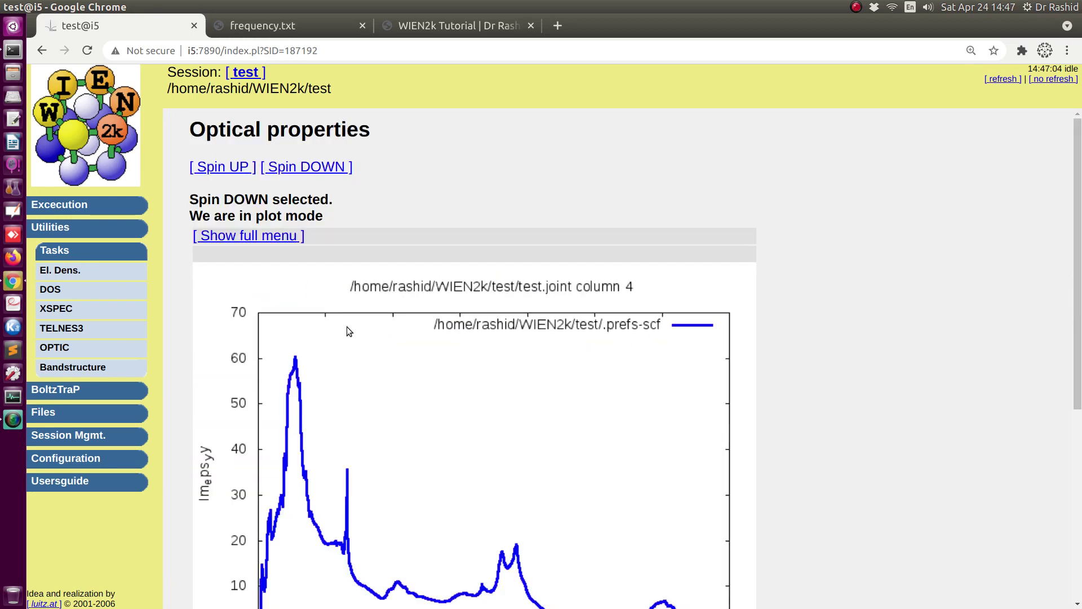
# - Check which optical data files are available for plotting, keeping test.joint selected
pyautogui.scroll(-6, 346, 338)
pyautogui.click(288, 400)
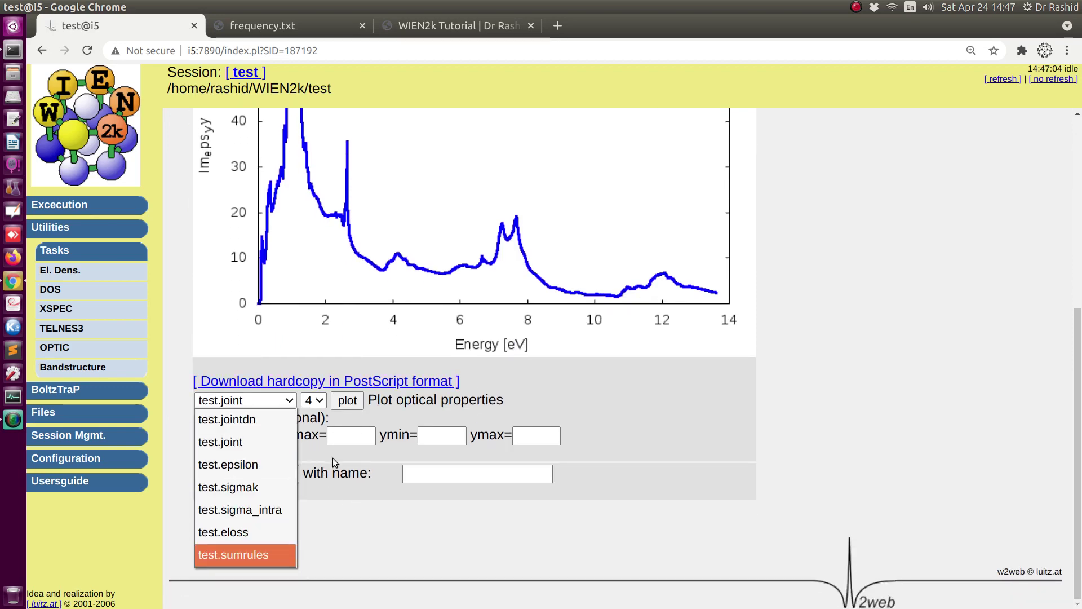
pyautogui.click(519, 382)
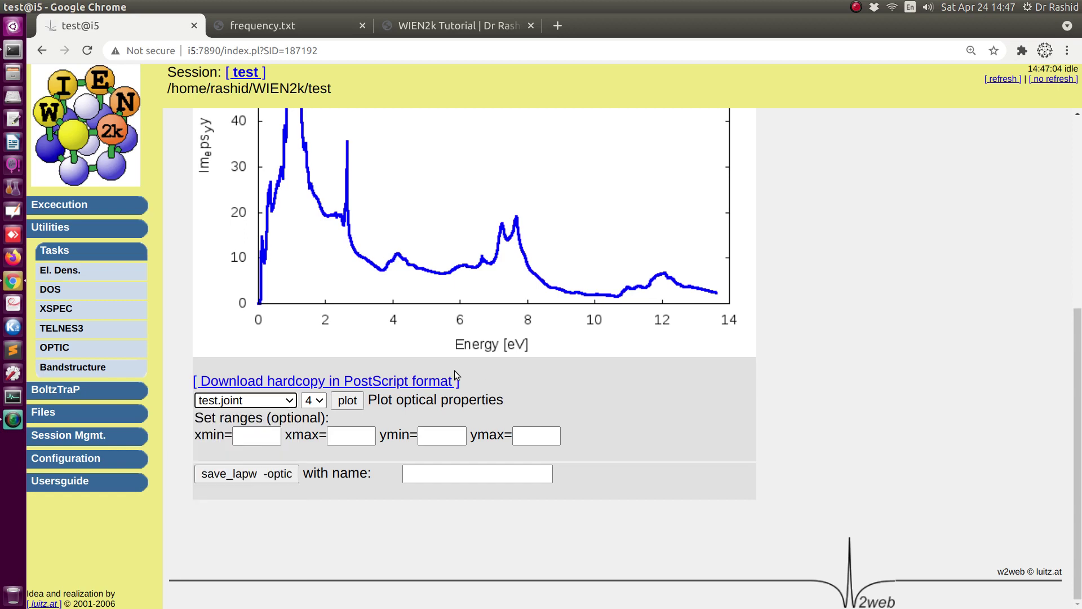
pyautogui.scroll(2, 424, 217)
pyautogui.scroll(1, 422, 212)
pyautogui.rightClick(367, 239)
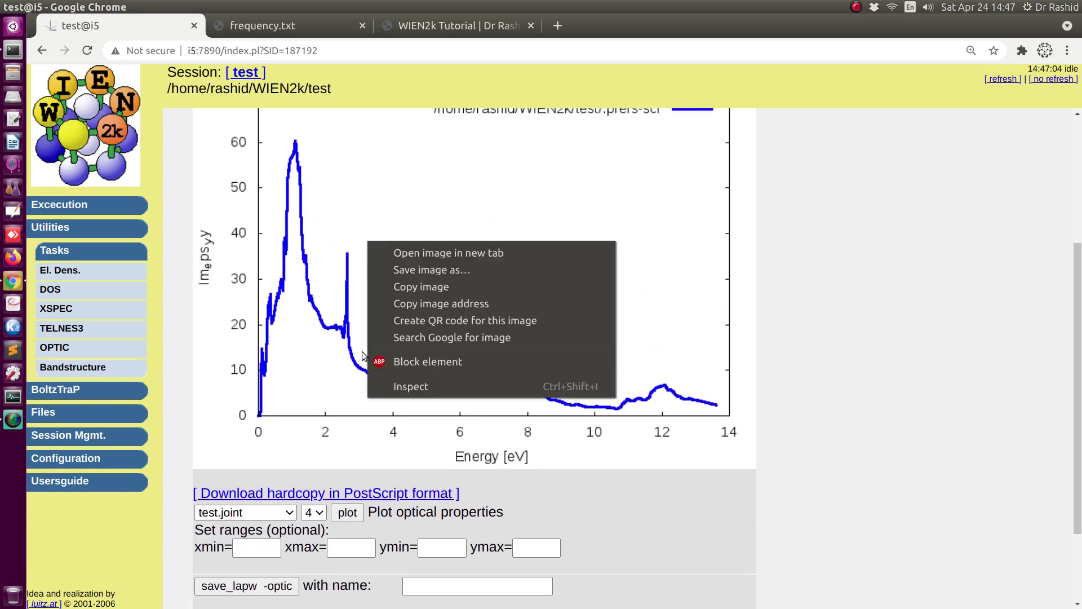
pyautogui.click(187, 245)
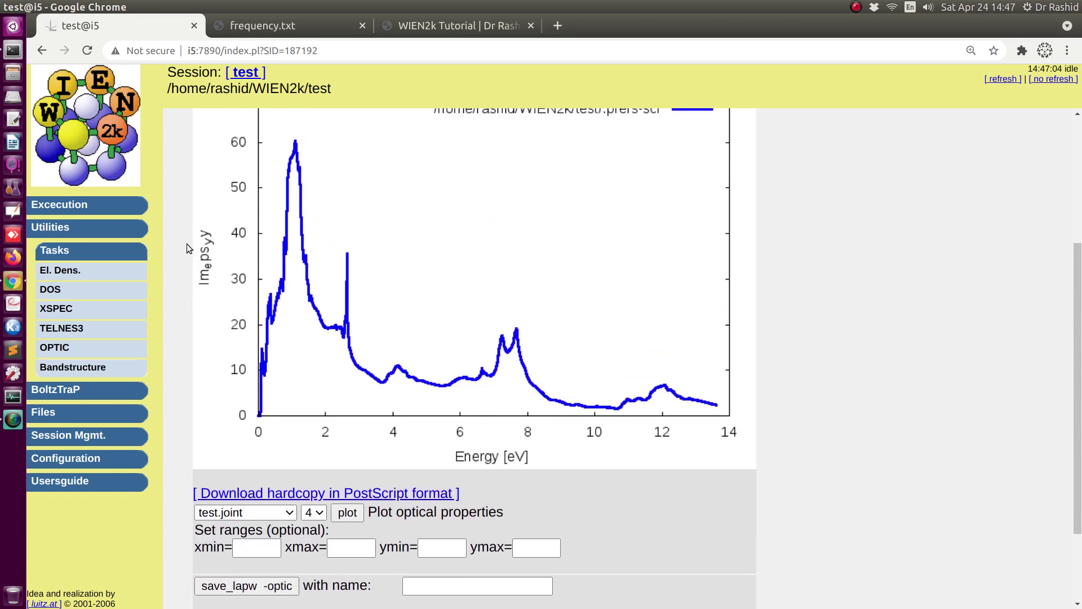
# - Switch to the WIEN2k tutorials page and find script WS04 for plotting results from OPTIC in the Scripts section
pyautogui.click(451, 25)
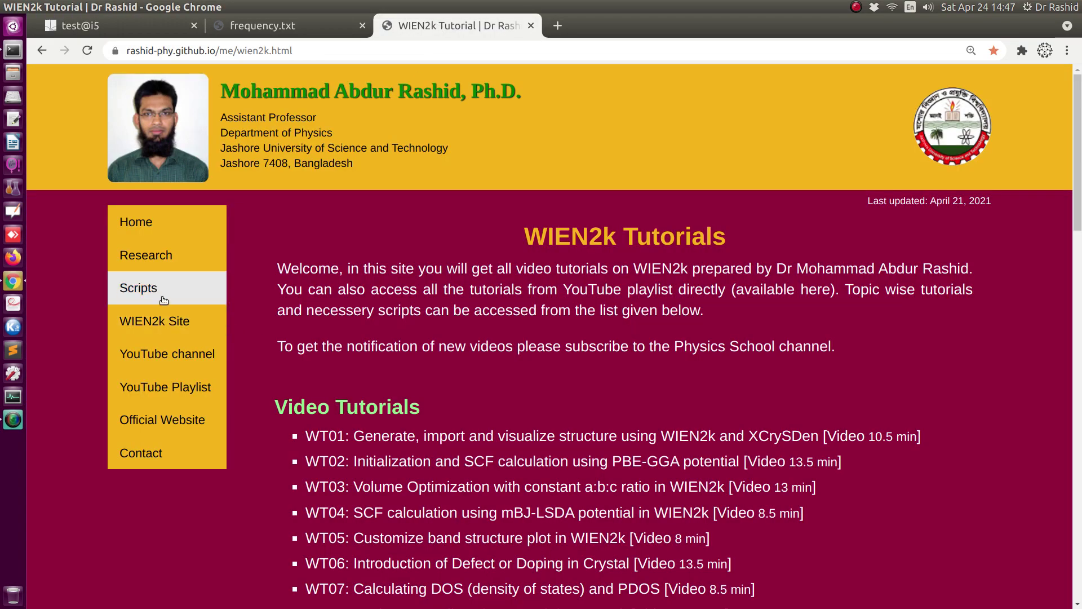
pyautogui.click(208, 294)
pyautogui.scroll(-3, 425, 340)
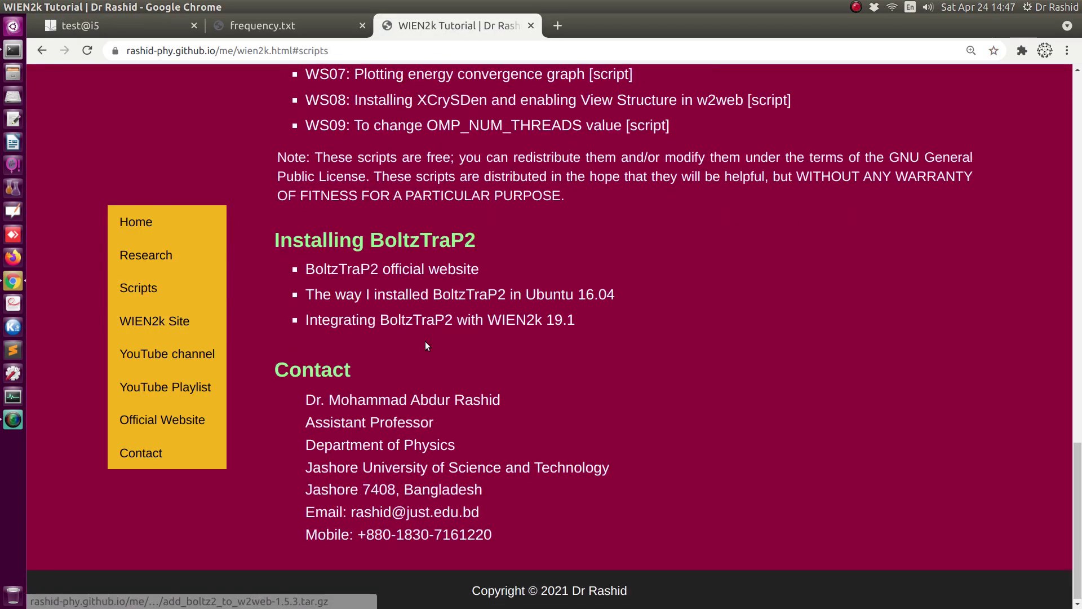
pyautogui.scroll(3, 386, 339)
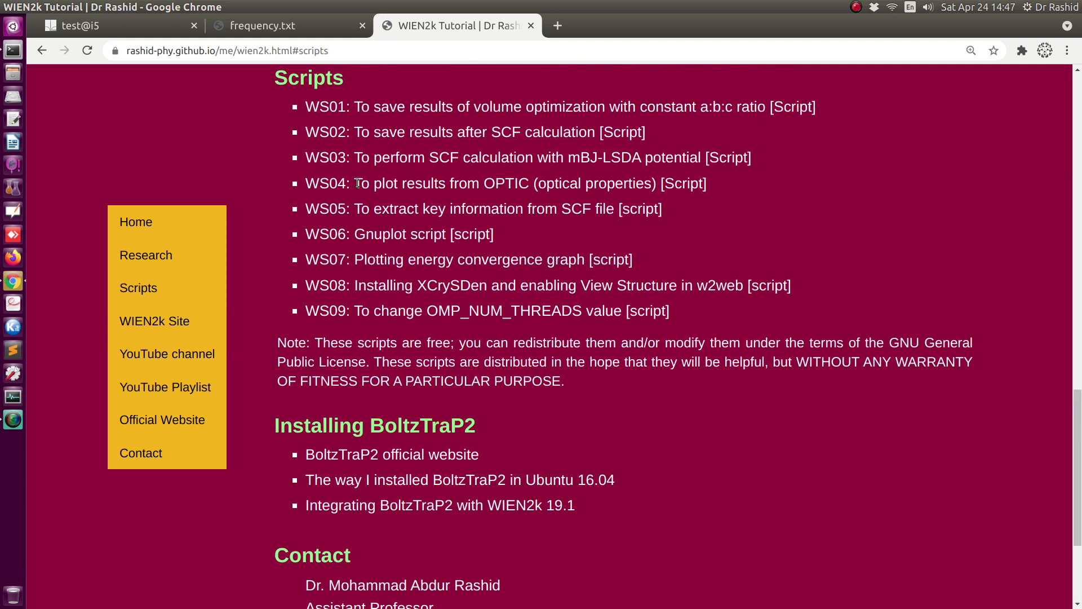
pyautogui.moveTo(357, 183); pyautogui.dragTo(669, 183)
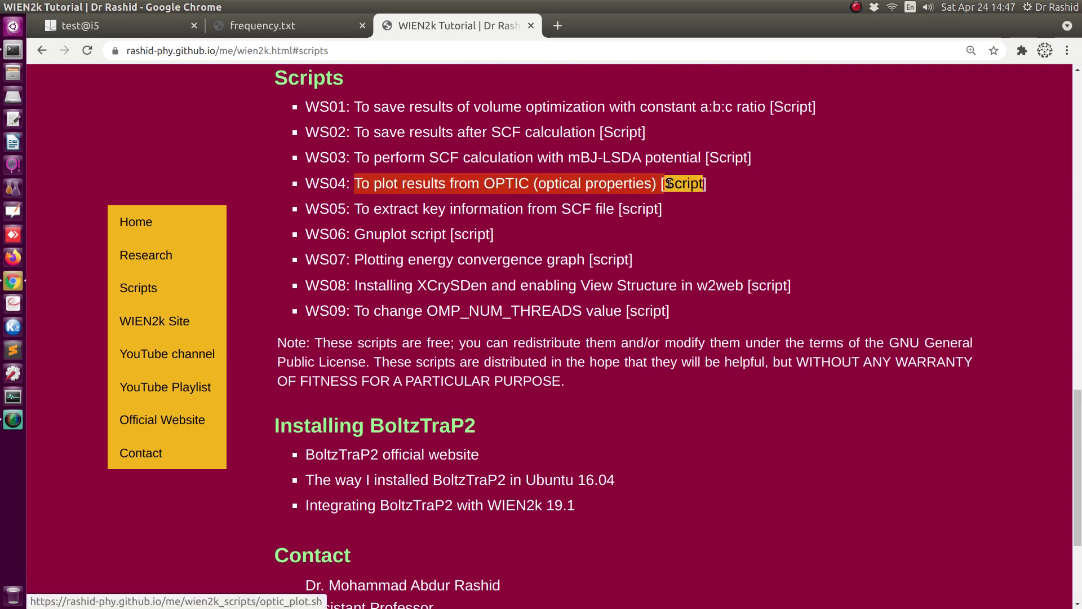
pyautogui.click(681, 208)
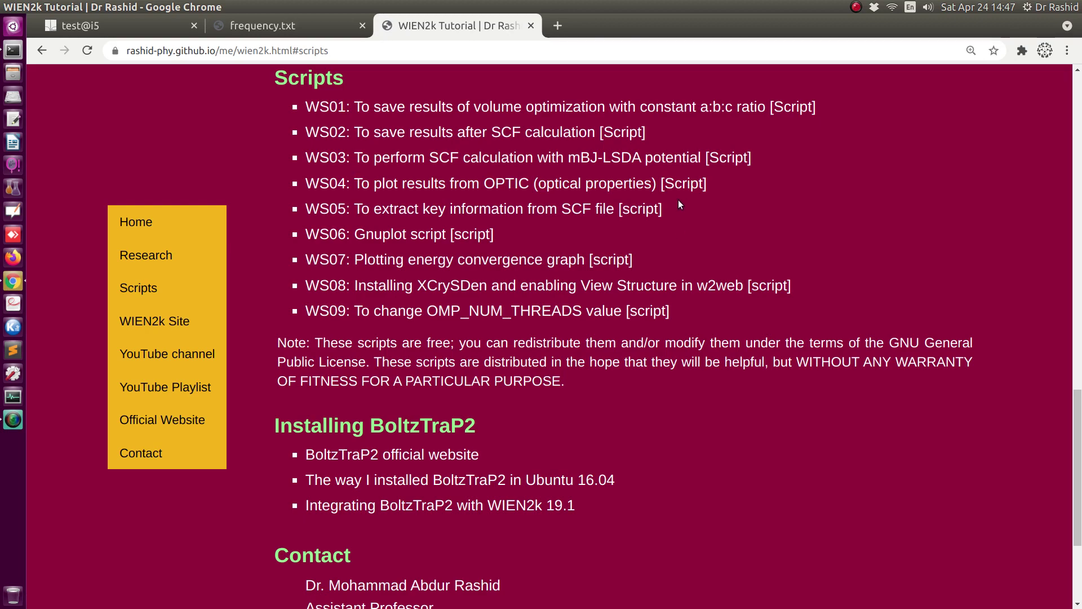
# - Check the Related Video section for RV02 on extracting key information and RV04 on using external scripts
pyautogui.scroll(8, 679, 191)
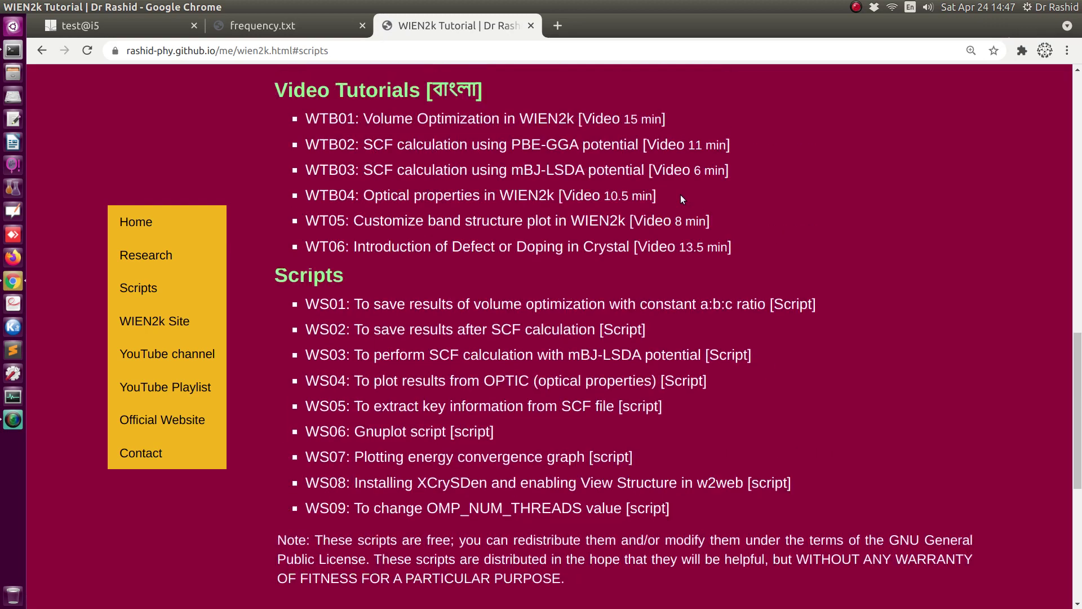
pyautogui.scroll(4, 513, 446)
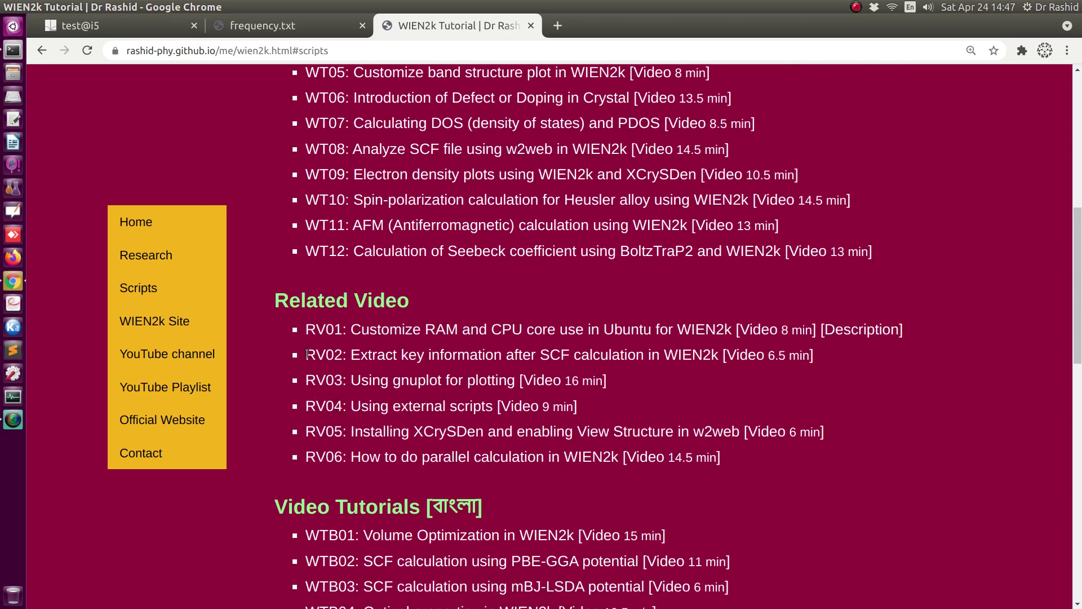
pyautogui.moveTo(308, 354); pyautogui.dragTo(678, 356)
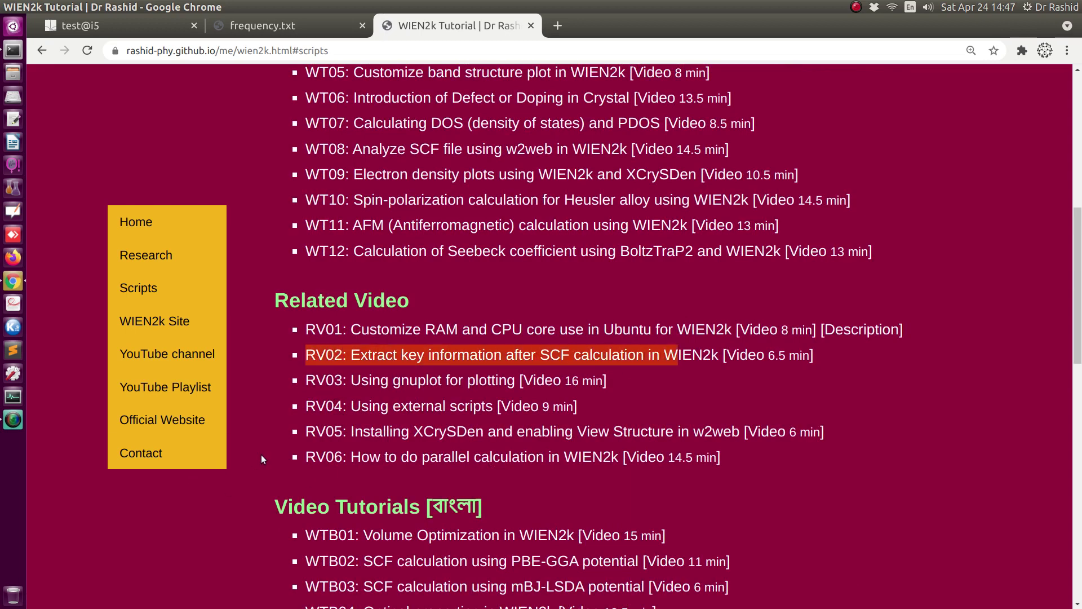
pyautogui.moveTo(308, 406); pyautogui.dragTo(491, 409)
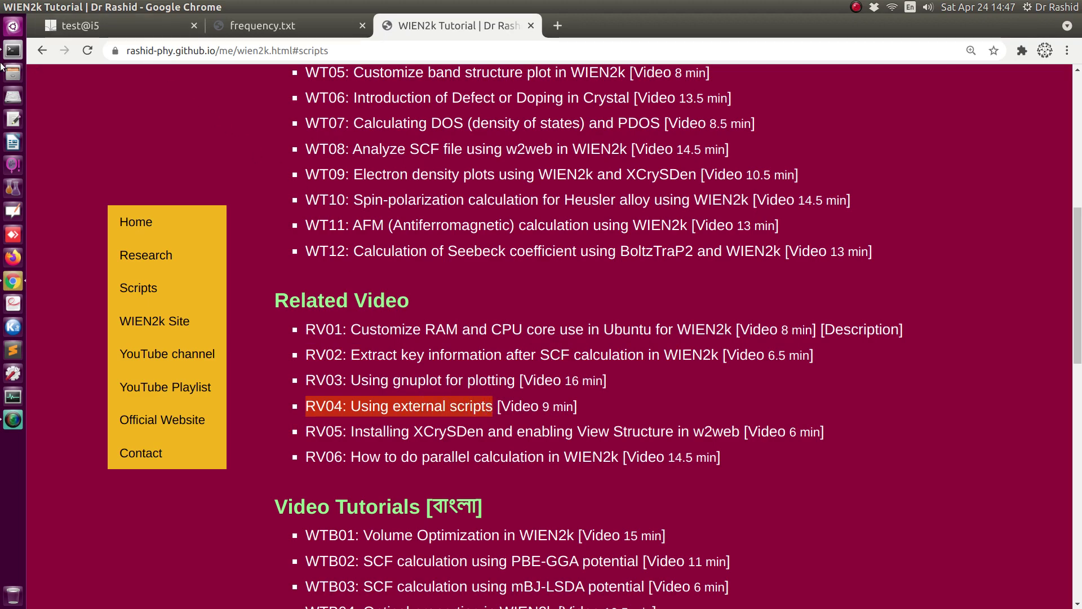
pyautogui.scroll(8, 255, 251)
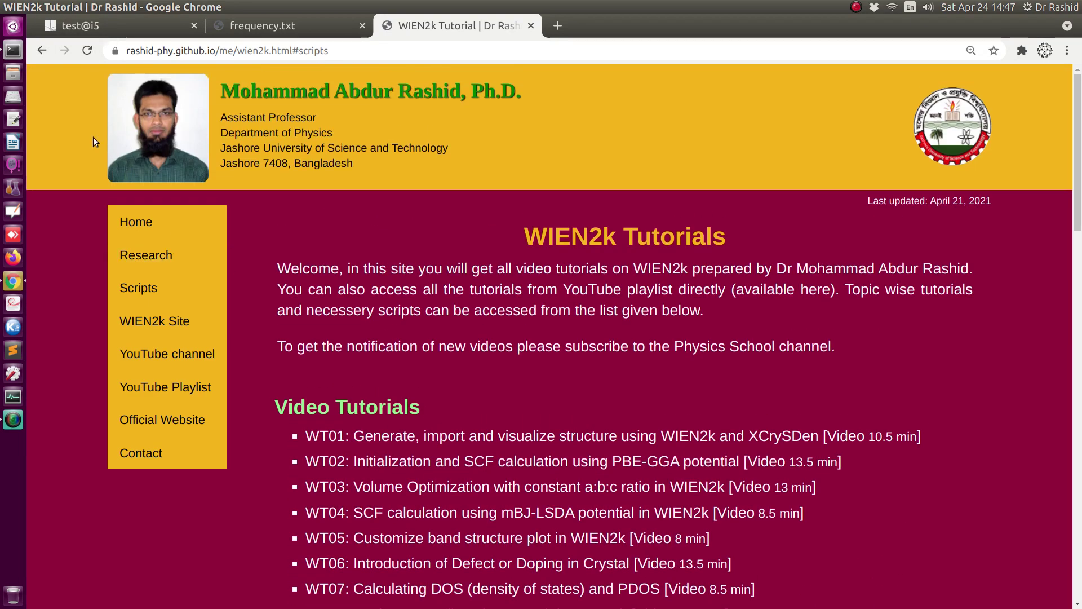
# - Switch to the terminal, clear it, run ../optic_plot.sh from the test directory and dismiss the plot window it opens
pyautogui.click(13, 51)
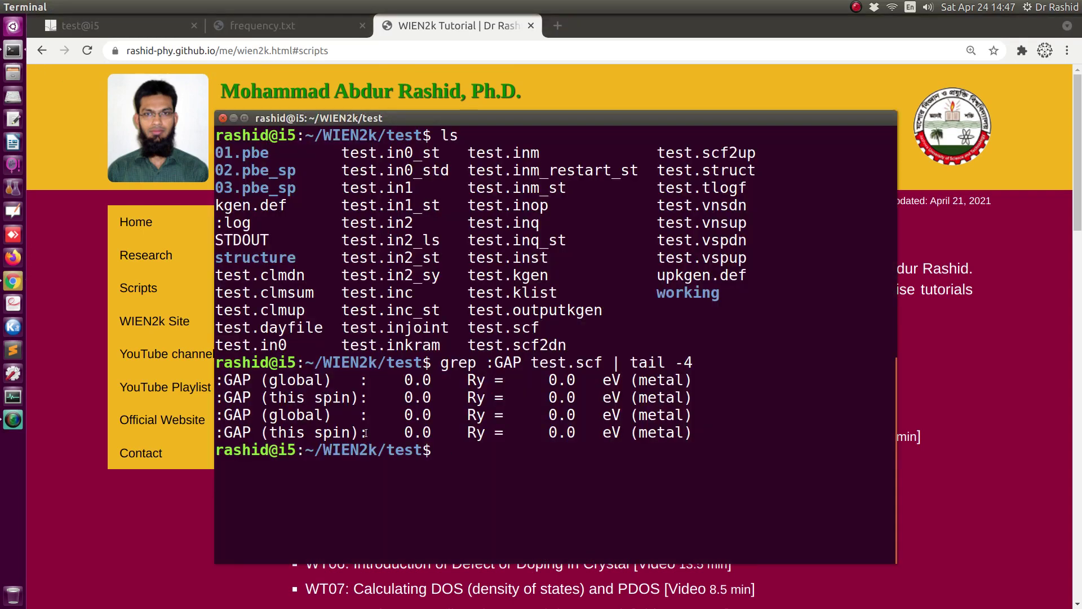
pyautogui.moveTo(324, 450); pyautogui.dragTo(376, 451)
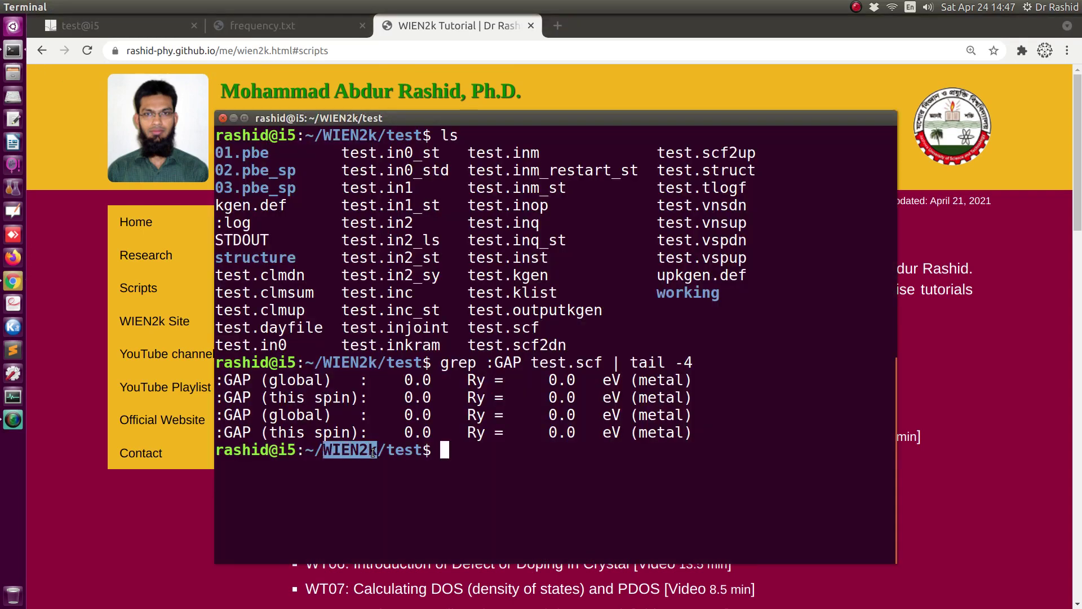
pyautogui.hotkey('ctrl', 'l')
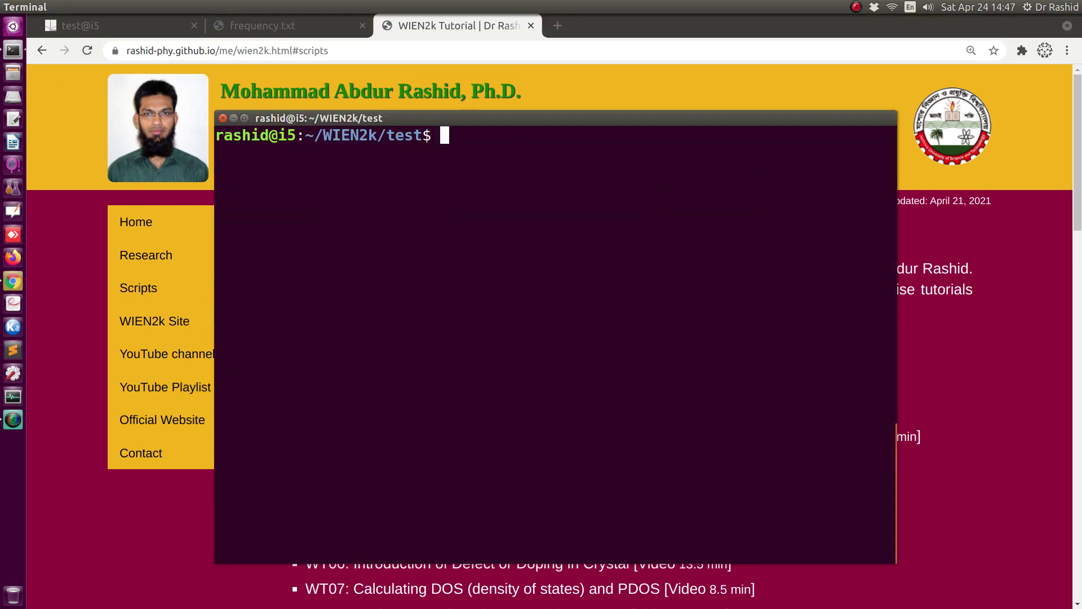
pyautogui.write('../optic_plot.sh')
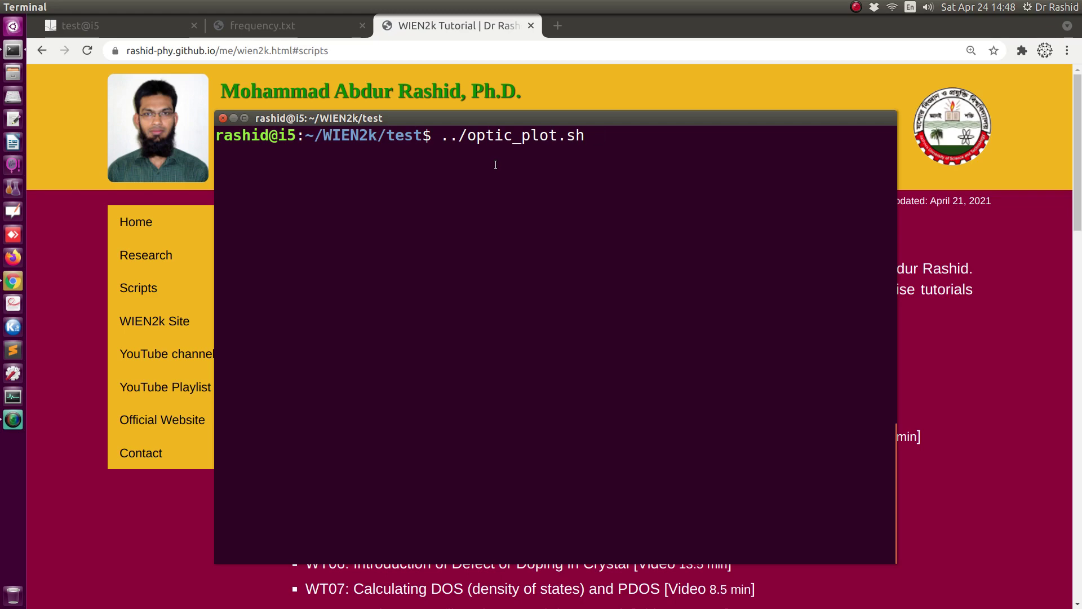
pyautogui.press('Return')
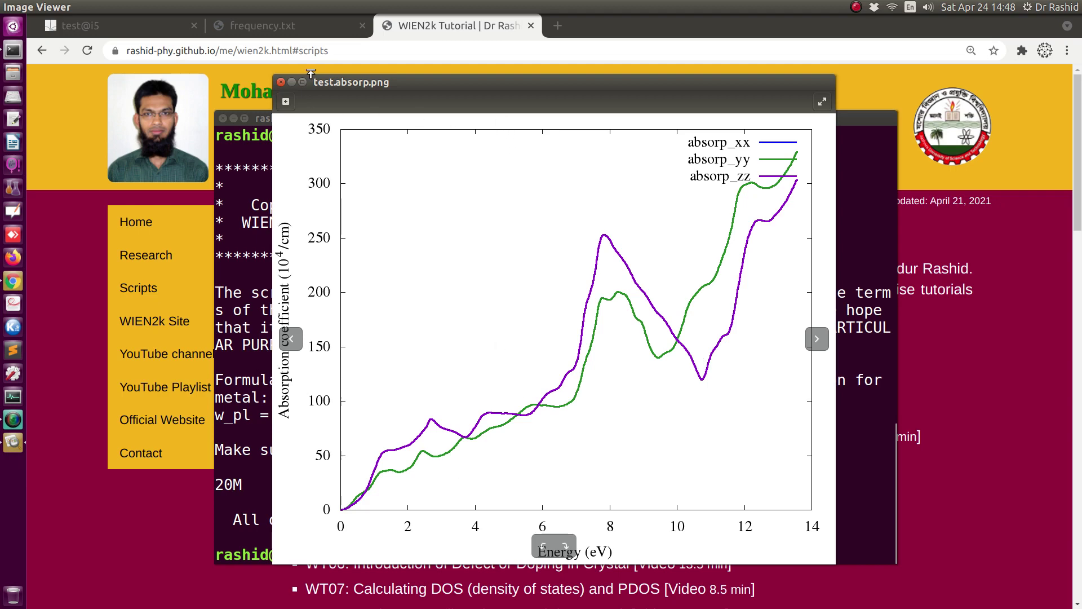
pyautogui.click(281, 82)
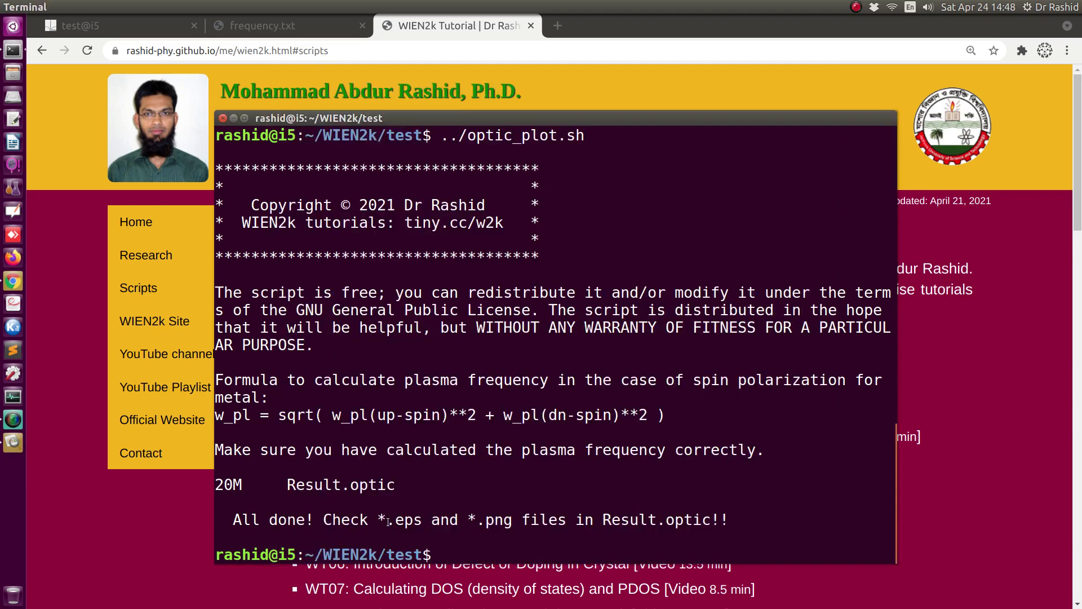
# - Review the script's output for the generated file types, the result folder and its size
pyautogui.moveTo(386, 521); pyautogui.dragTo(501, 520)
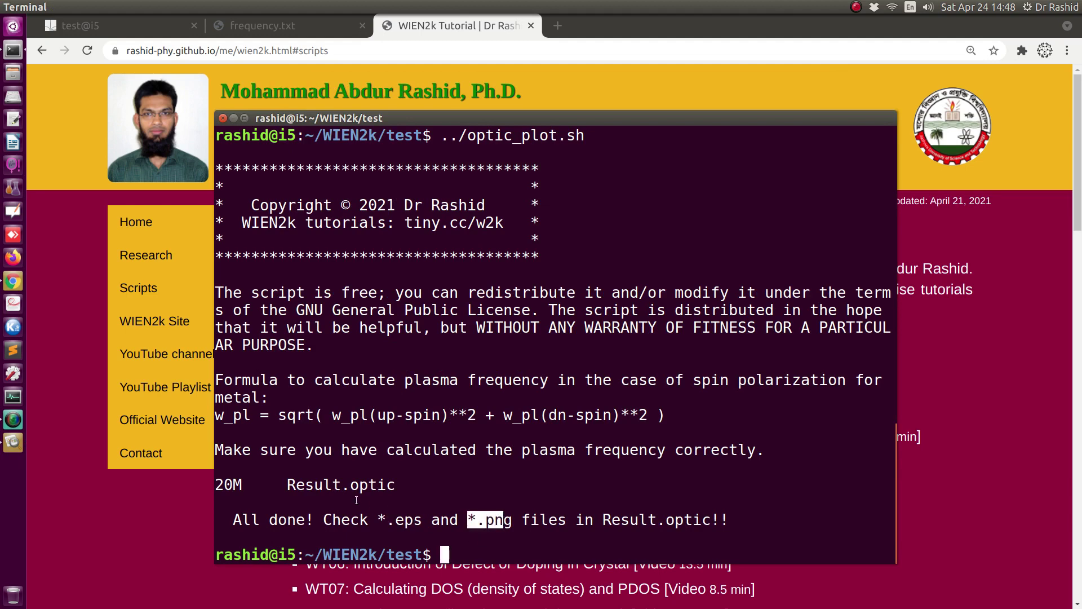
pyautogui.moveTo(270, 484); pyautogui.dragTo(393, 485)
pyautogui.click(305, 472)
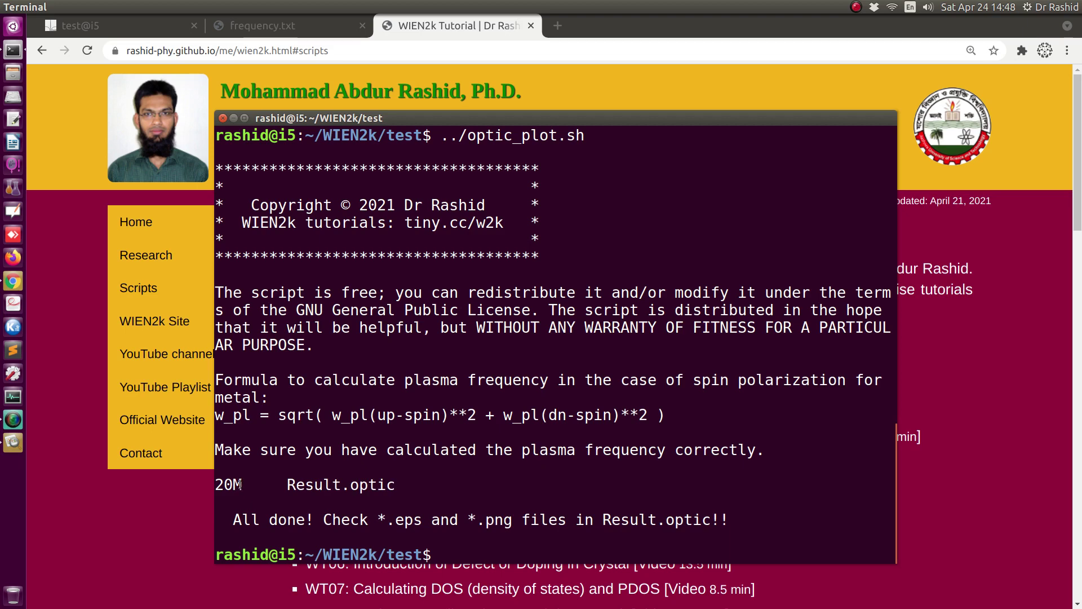
pyautogui.moveTo(242, 485); pyautogui.dragTo(225, 485)
# - Bring back the image viewer and browse through the generated optical property plots, starting from test.absorp.png
pyautogui.click(12, 443)
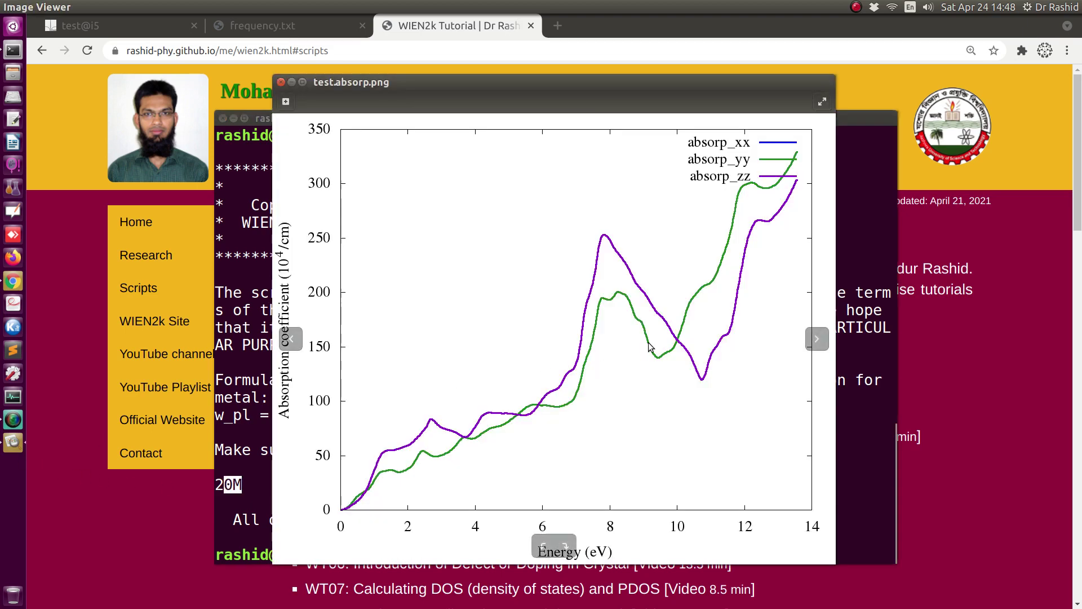
pyautogui.click(816, 341)
pyautogui.click(817, 341)
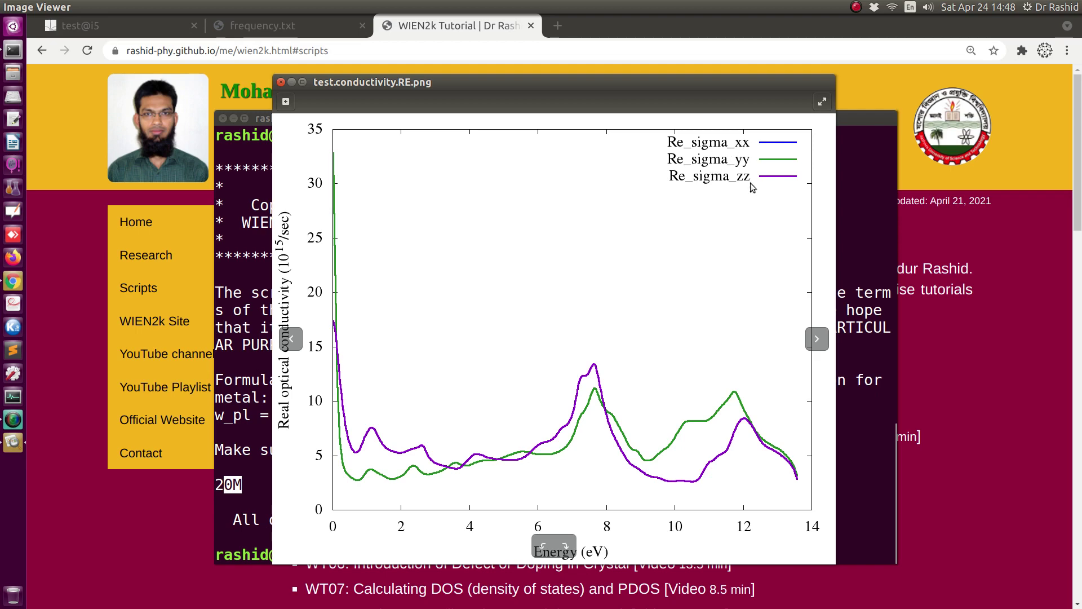
pyautogui.click(817, 339)
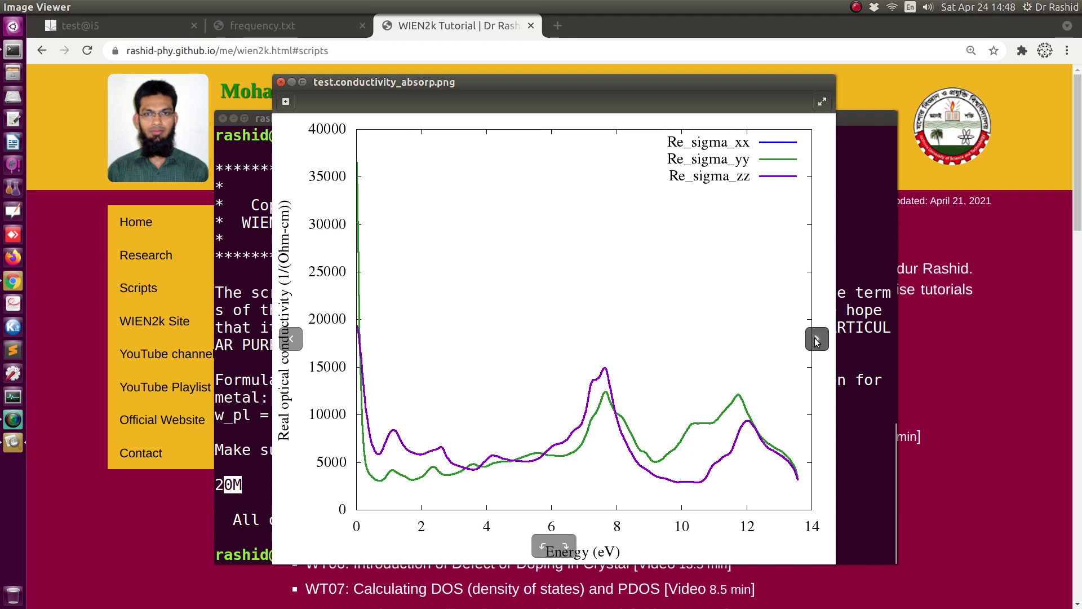
pyautogui.click(817, 340)
pyautogui.click(817, 340)
pyautogui.click(817, 340)
pyautogui.click(817, 340)
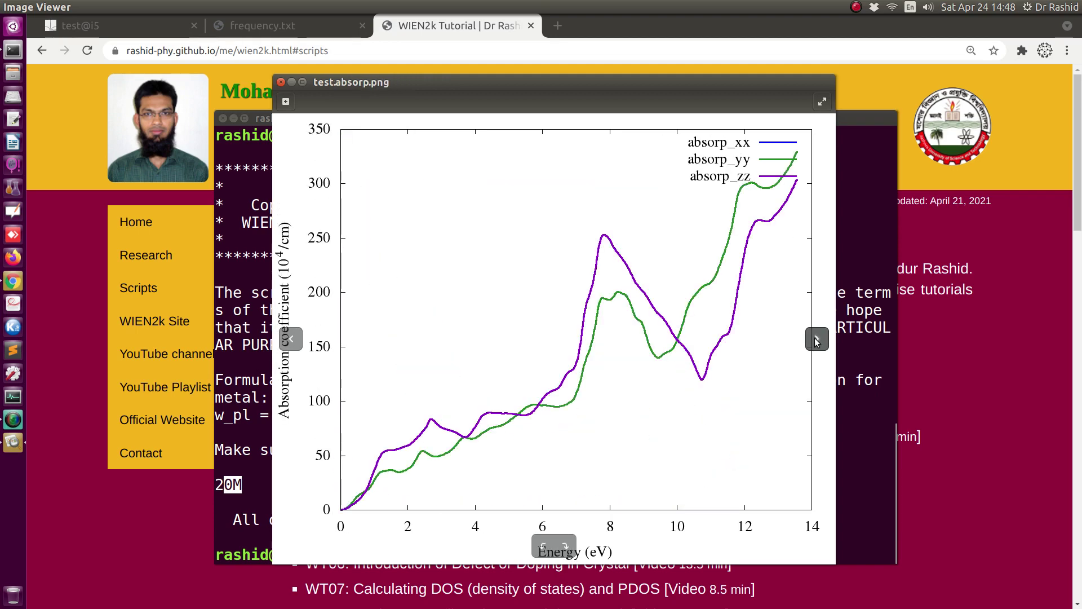
pyautogui.click(816, 340)
# - Return to the terminal, list the contents of the test directory and locate the Result.optic folder
pyautogui.click(849, 282)
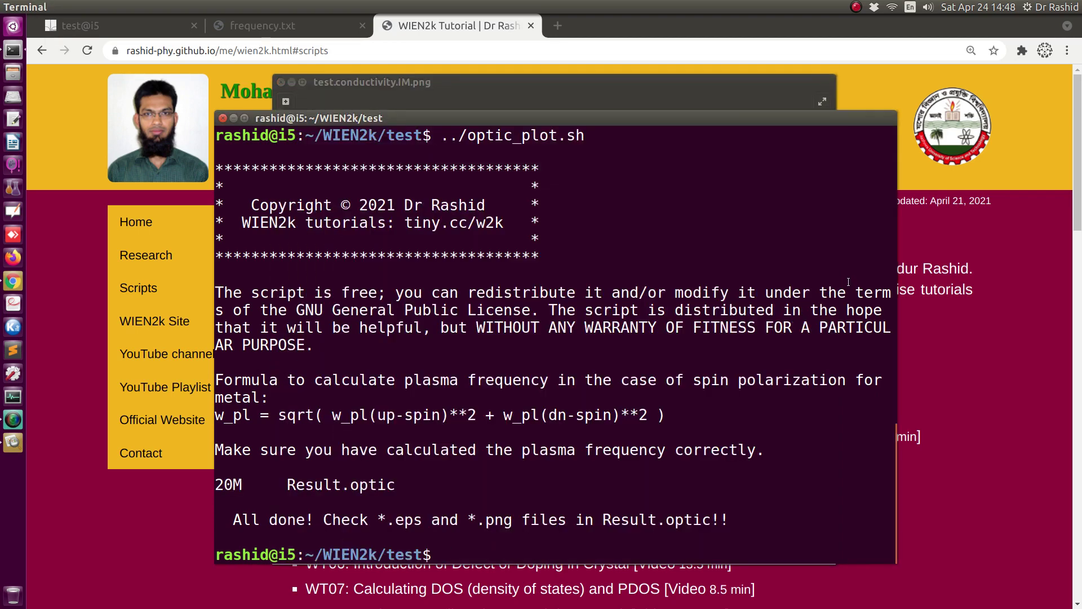
pyautogui.write('ls')
pyautogui.press('Return')
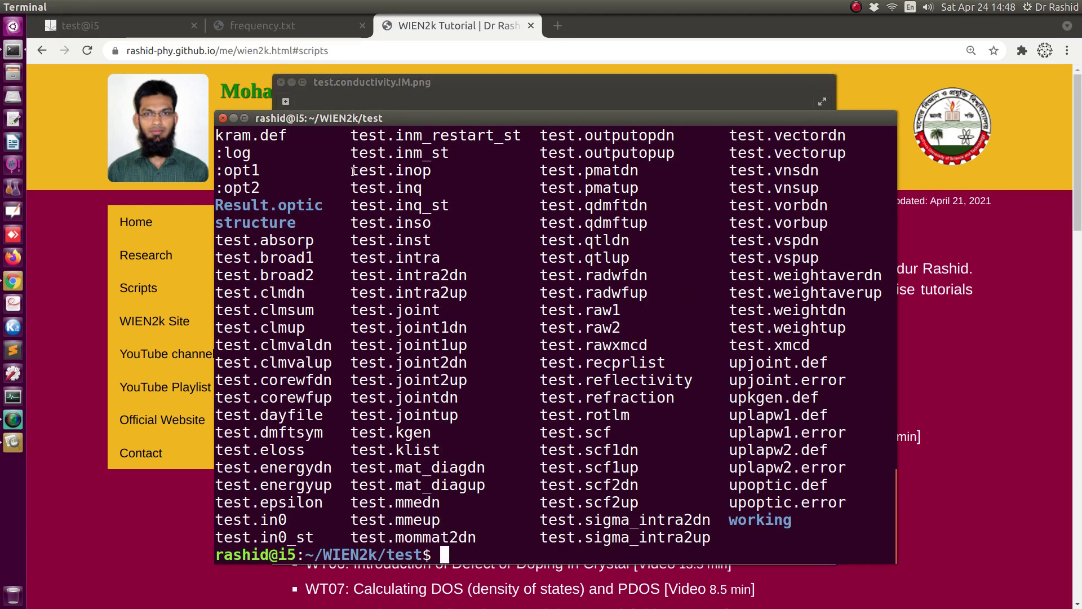
pyautogui.moveTo(324, 206); pyautogui.dragTo(217, 206)
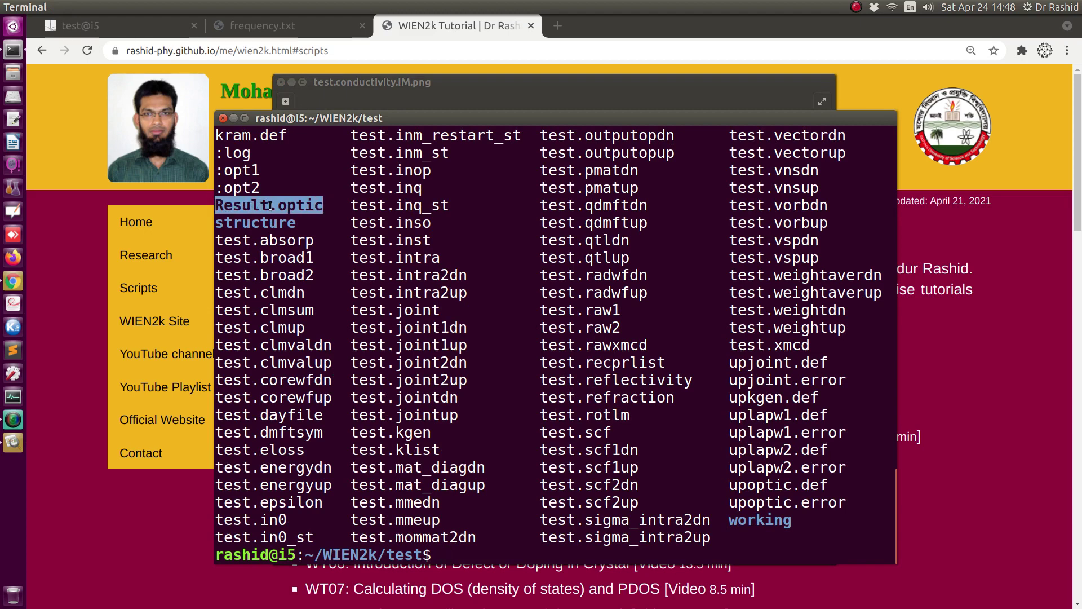
# - Change into the Result.optic directory, clear the terminal and list the files there
pyautogui.write('cd R')
pyautogui.press('Tab')
pyautogui.press('Return')
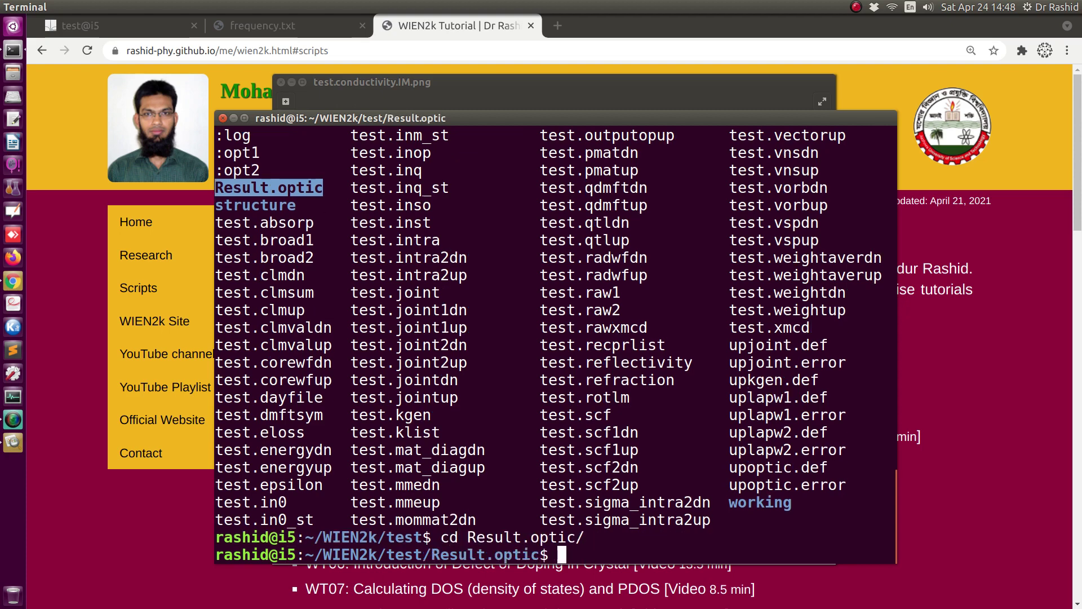
pyautogui.hotkey('ctrl', 'l')
pyautogui.write('ls')
pyautogui.press('Return')
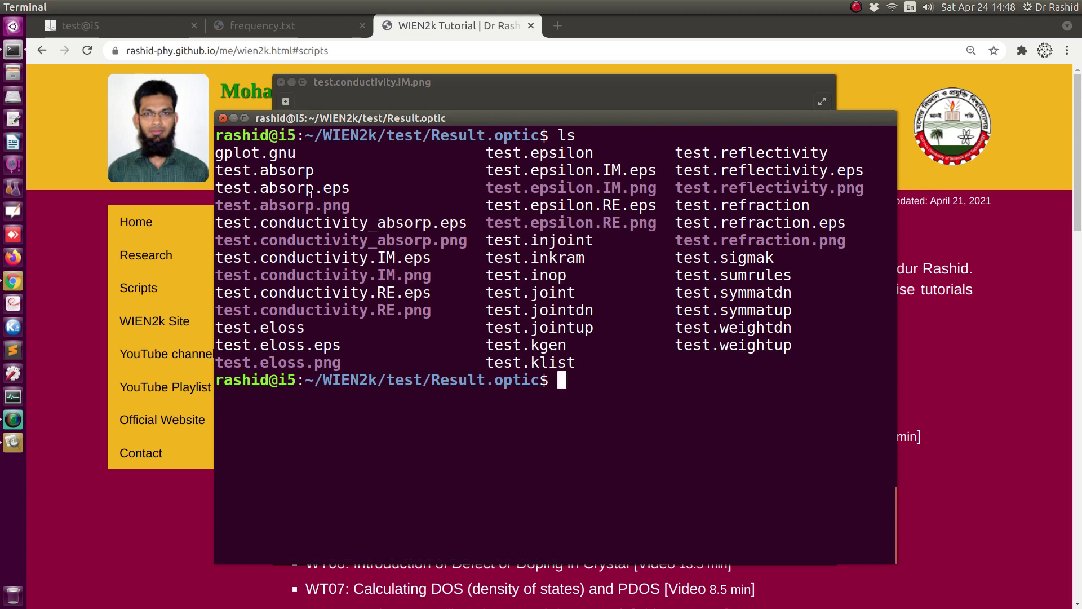
# - Identify the absorption plot file test.absorp.eps and its data file test.absorp in the listing
pyautogui.moveTo(355, 188); pyautogui.dragTo(216, 183)
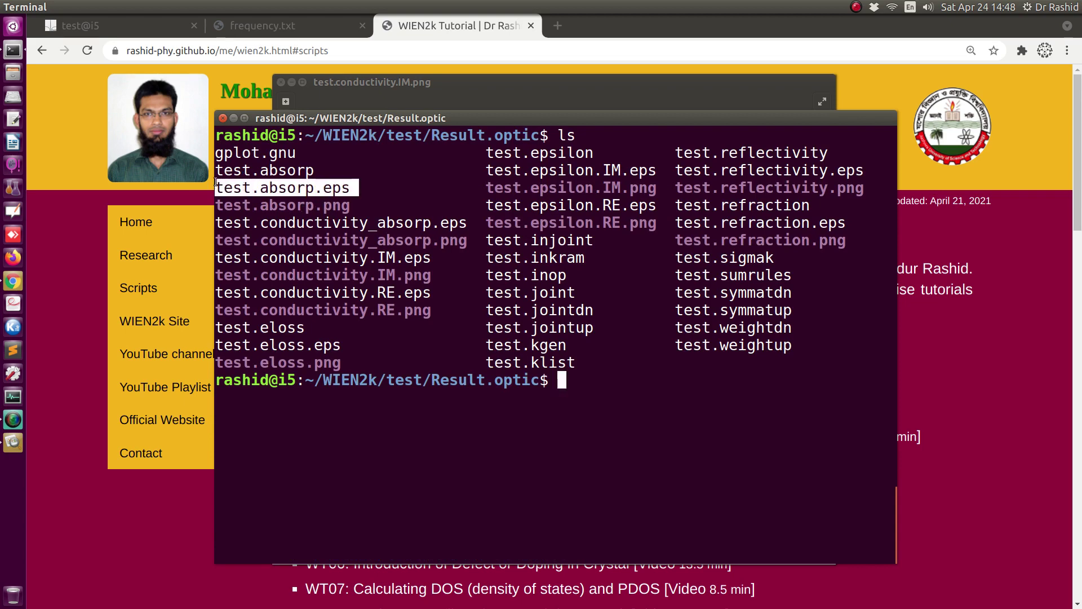
pyautogui.moveTo(312, 172); pyautogui.dragTo(217, 166)
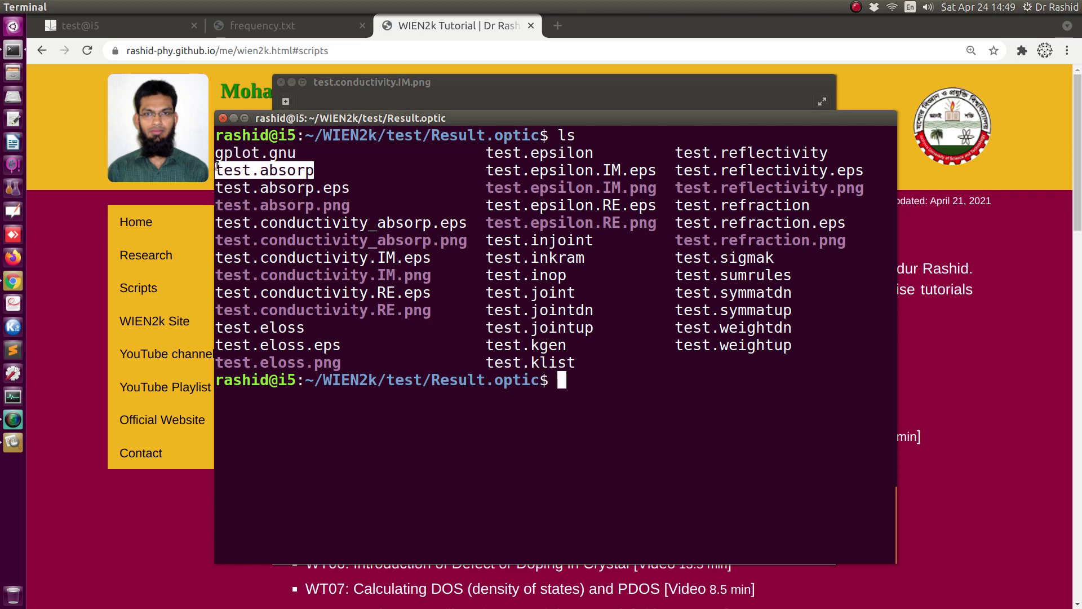
pyautogui.click(278, 170)
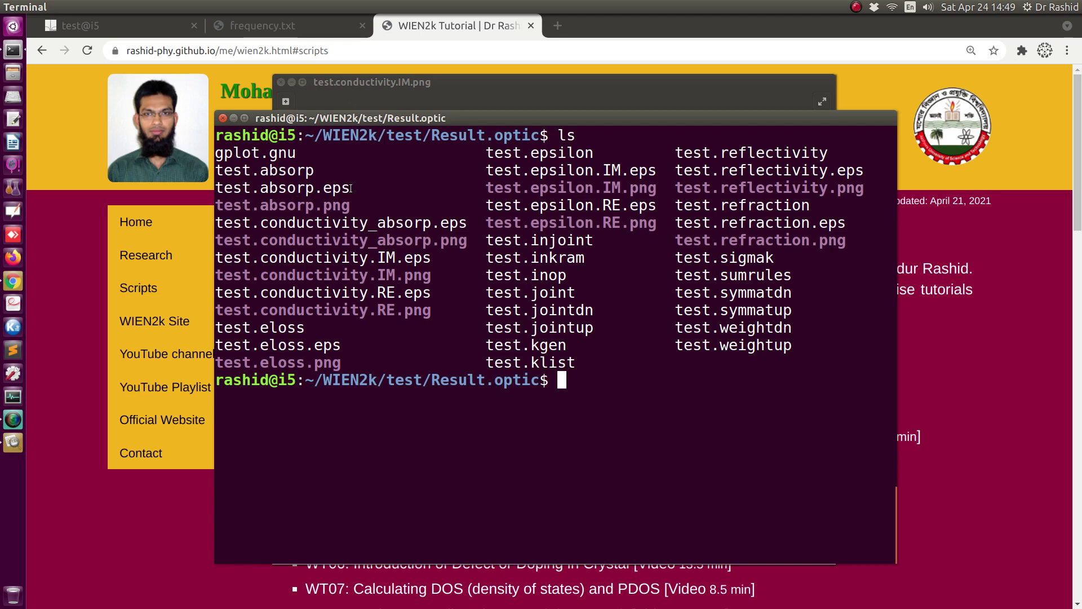
# - Open the absorption plot test.absorp.eps from the terminal with xdg-open and maximize its window
pyautogui.moveTo(351, 188); pyautogui.dragTo(219, 187)
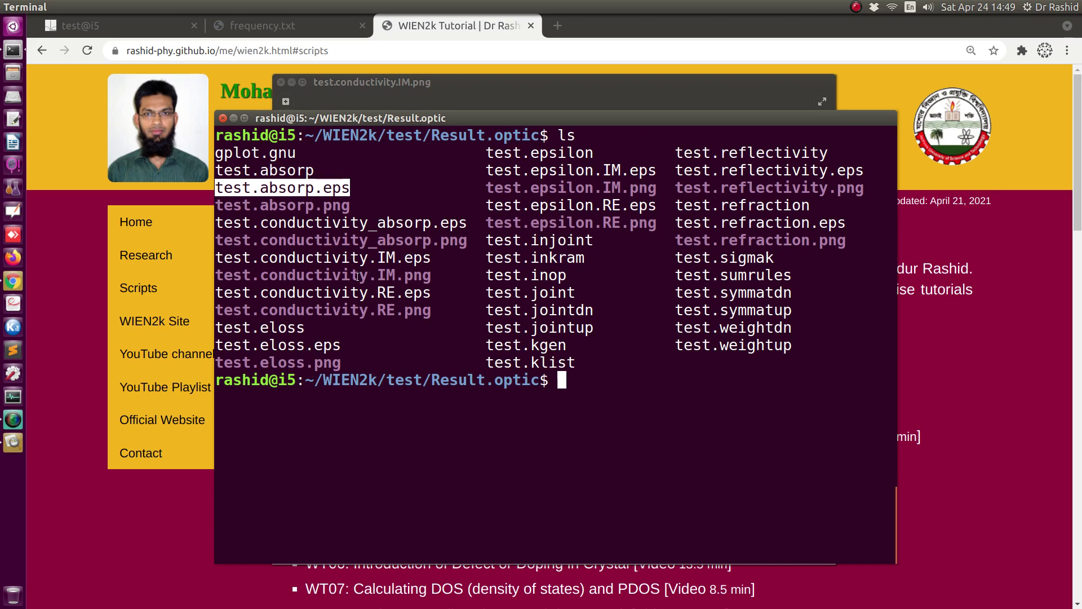
pyautogui.write('xdg-open')
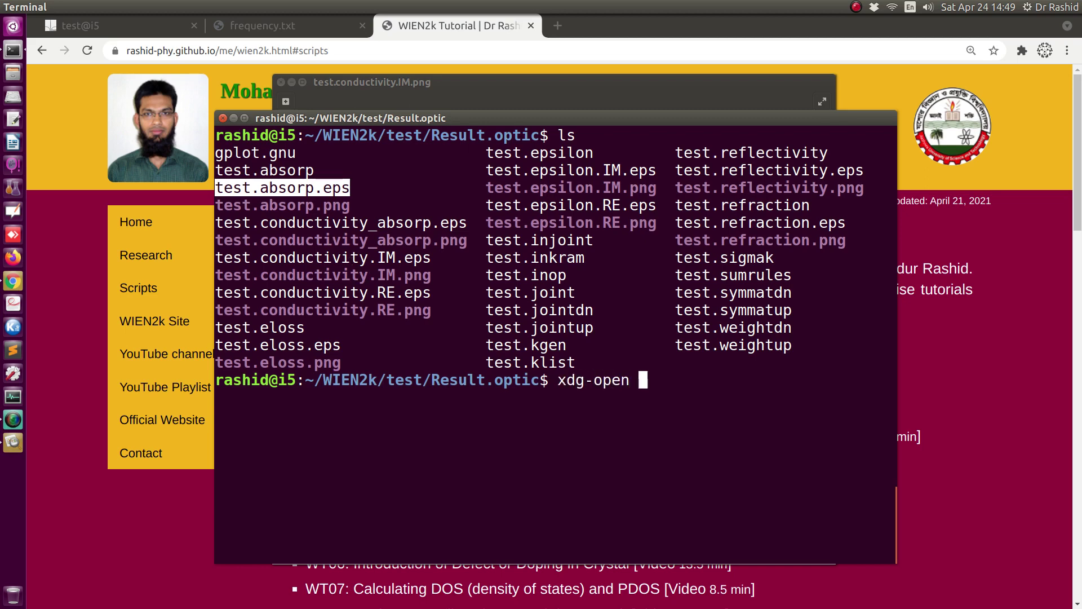
pyautogui.middleClick(357, 276)
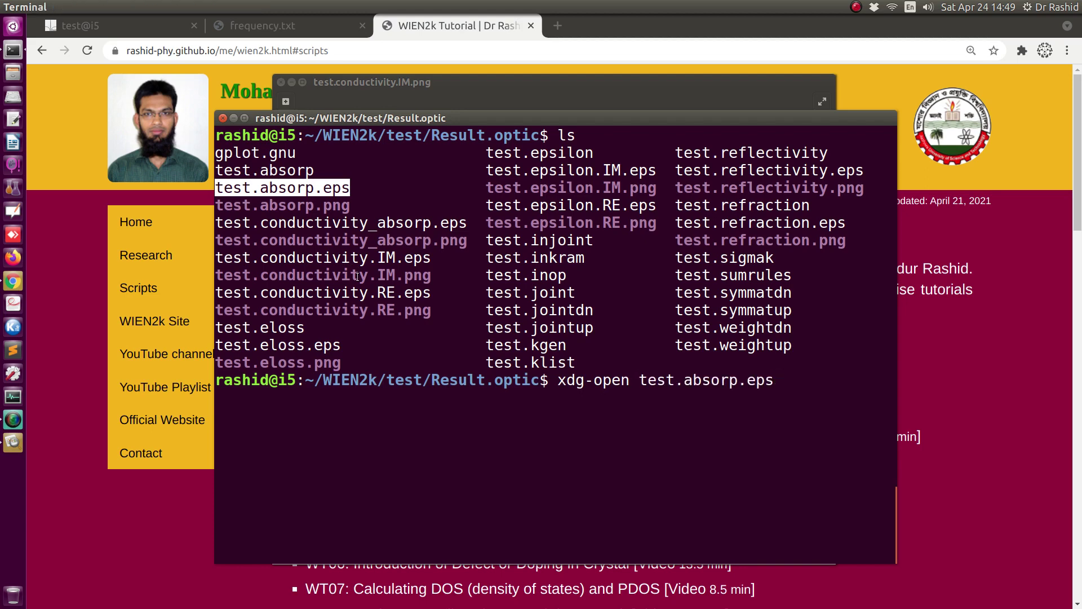
pyautogui.press('Return')
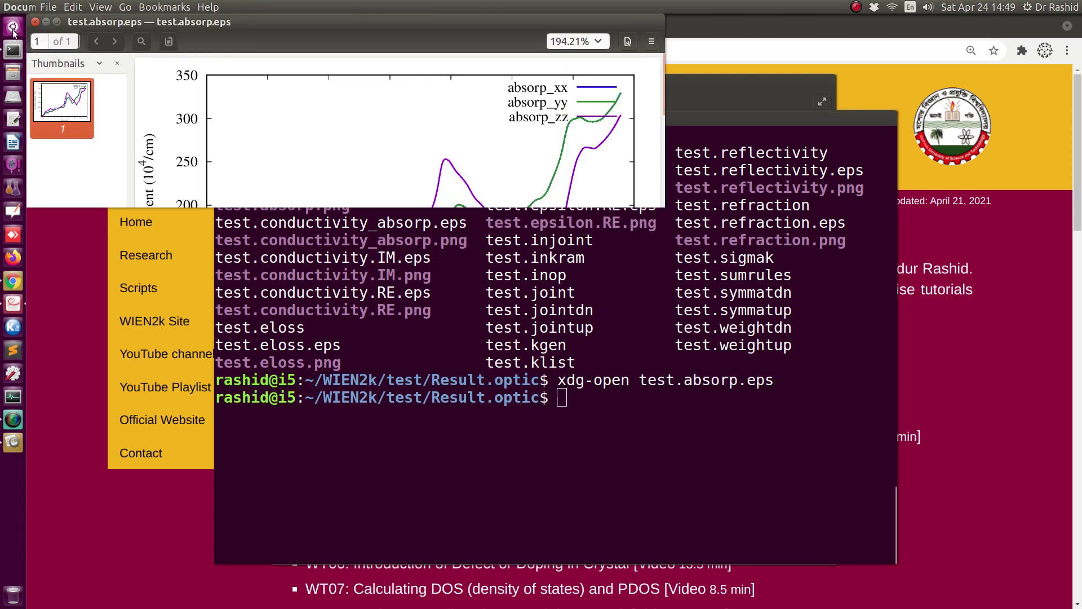
pyautogui.click(57, 21)
# - Inspect the curves and legend of the absorption EPS plot at high magnification, ending with the whole plot in view
pyautogui.scroll(4, 785, 517)
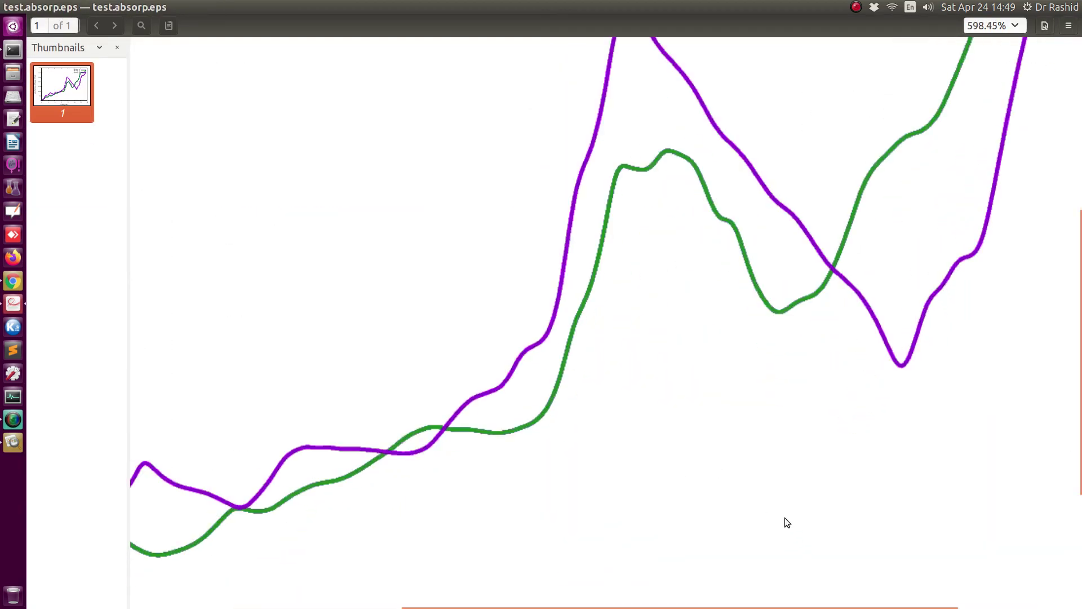
pyautogui.scroll(5, 786, 508)
pyautogui.scroll(1, 963, 425)
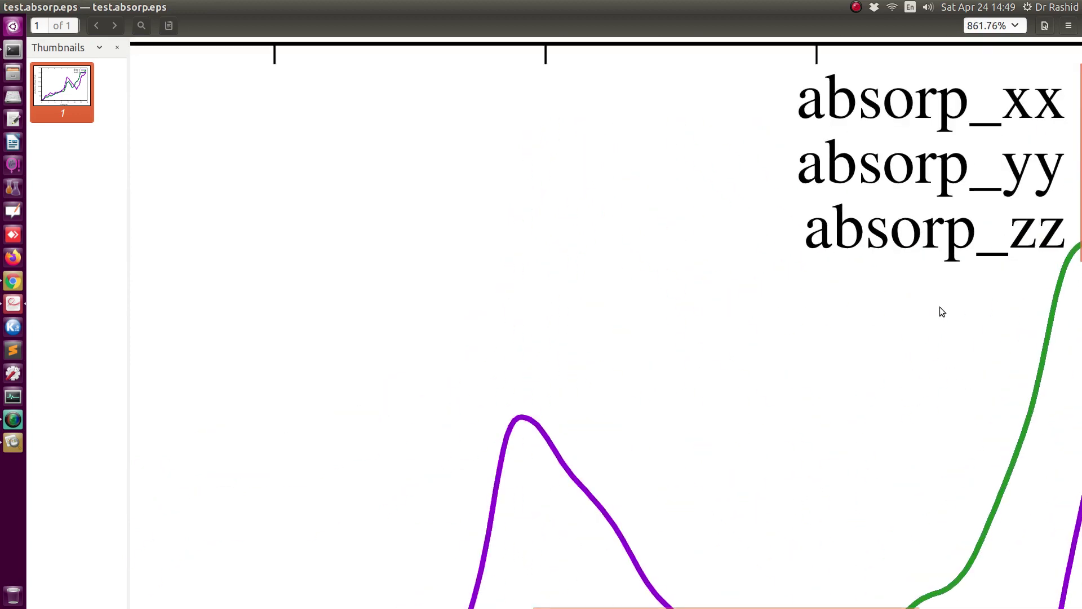
pyautogui.scroll(-5, 450, 403)
pyautogui.scroll(-12, 560, 367)
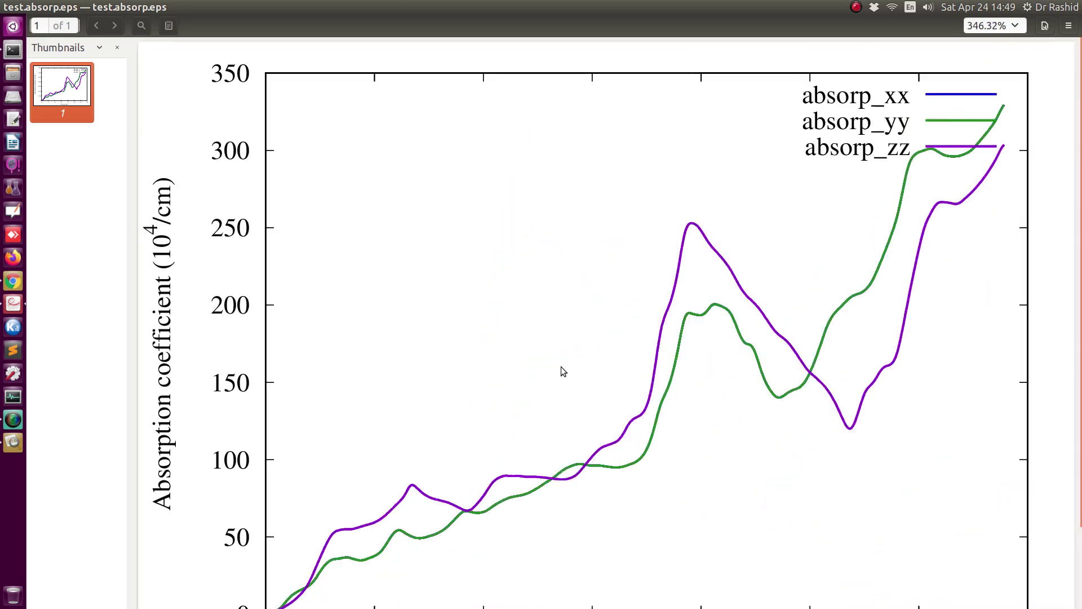
pyautogui.scroll(12, 650, 361)
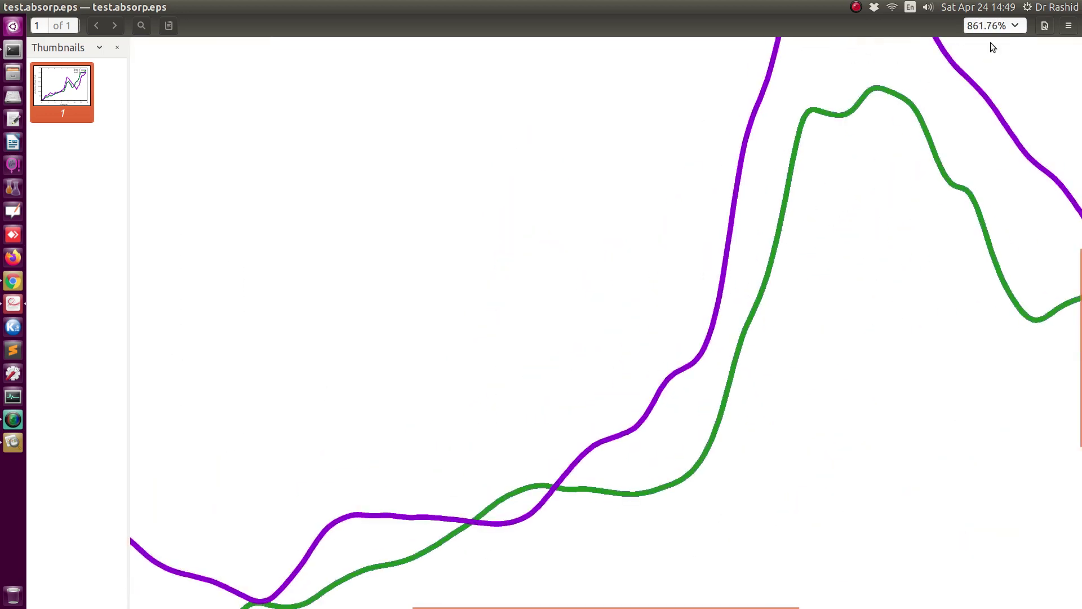
pyautogui.scroll(10, 894, 300)
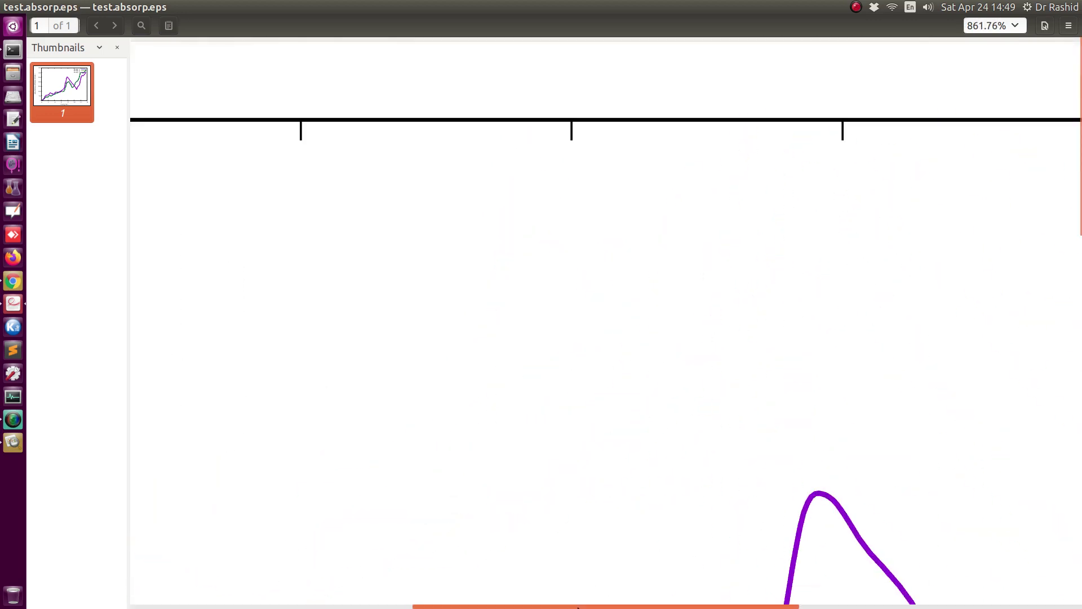
pyautogui.moveTo(578, 607); pyautogui.dragTo(862, 607)
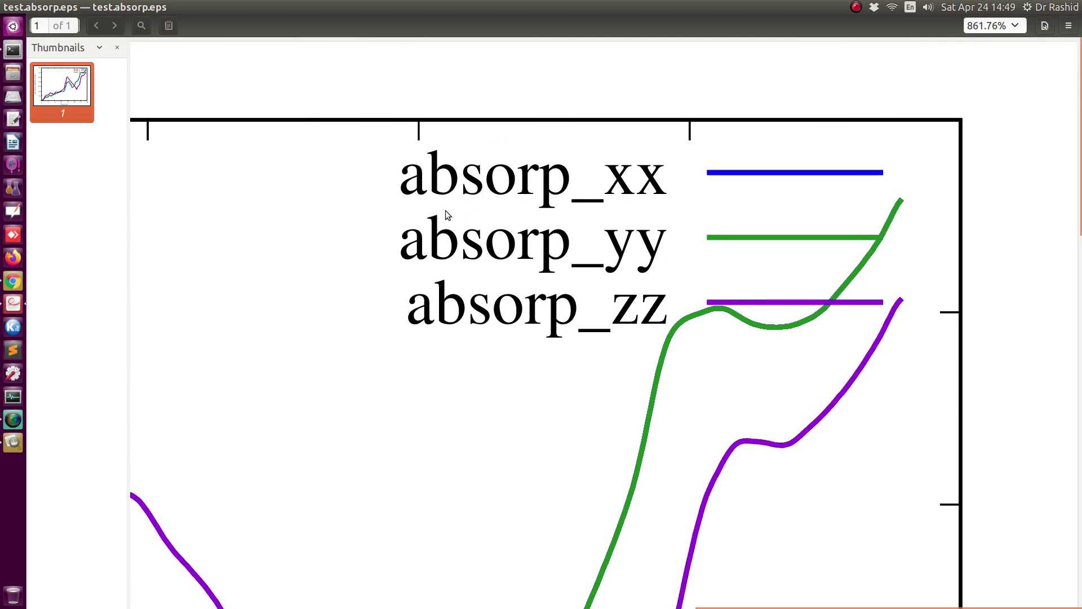
pyautogui.scroll(-5, 502, 224)
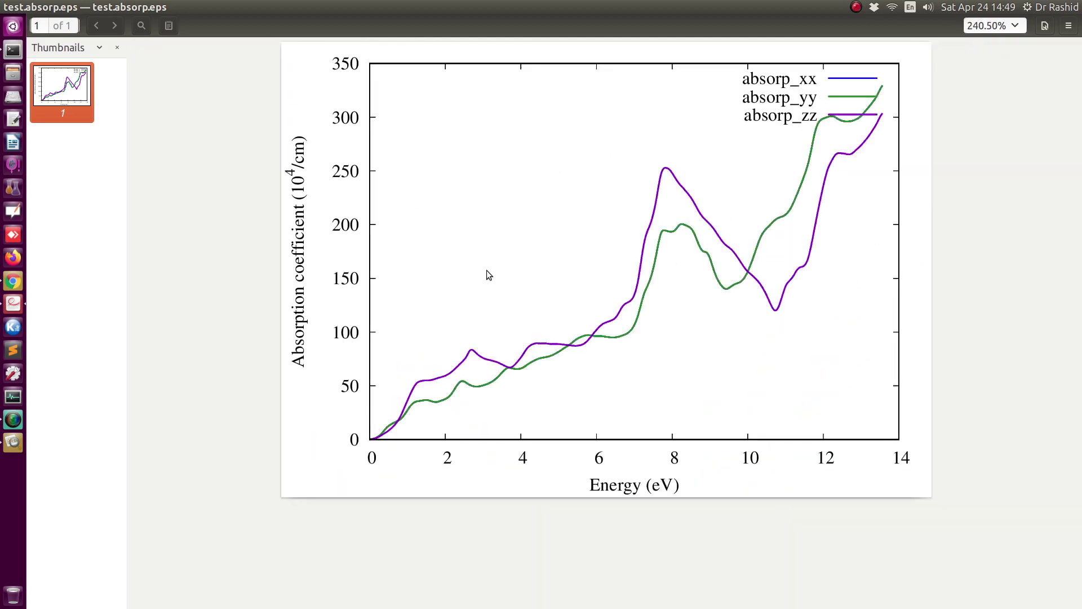
# - Bring back test.conductivity.IM.png full-window and magnify its legend to compare the PNG quality with the EPS plot
pyautogui.click(13, 442)
pyautogui.doubleClick(315, 89)
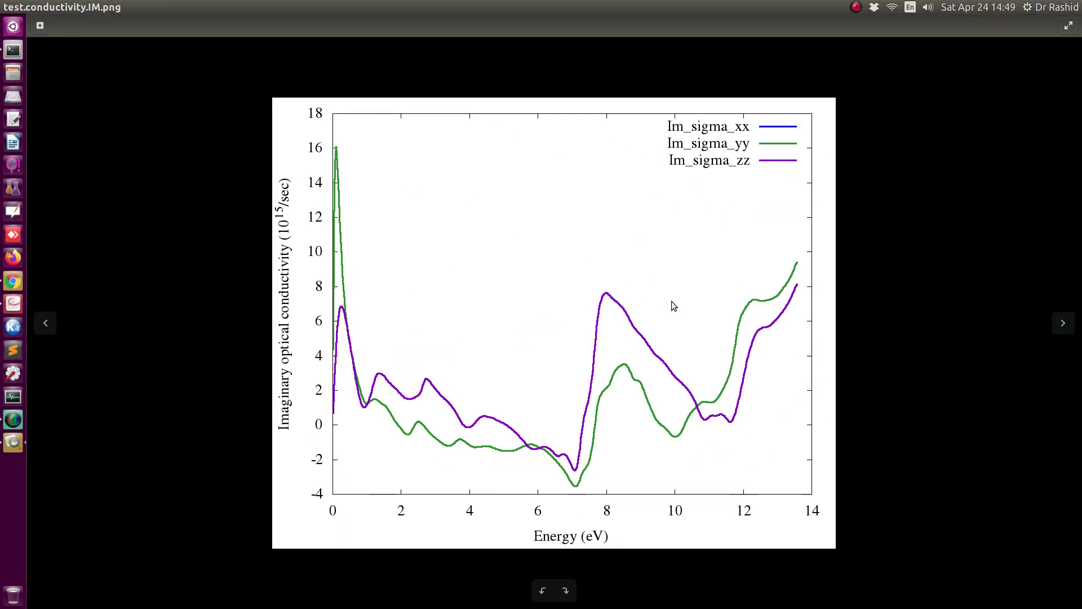
pyautogui.scroll(5, 669, 300)
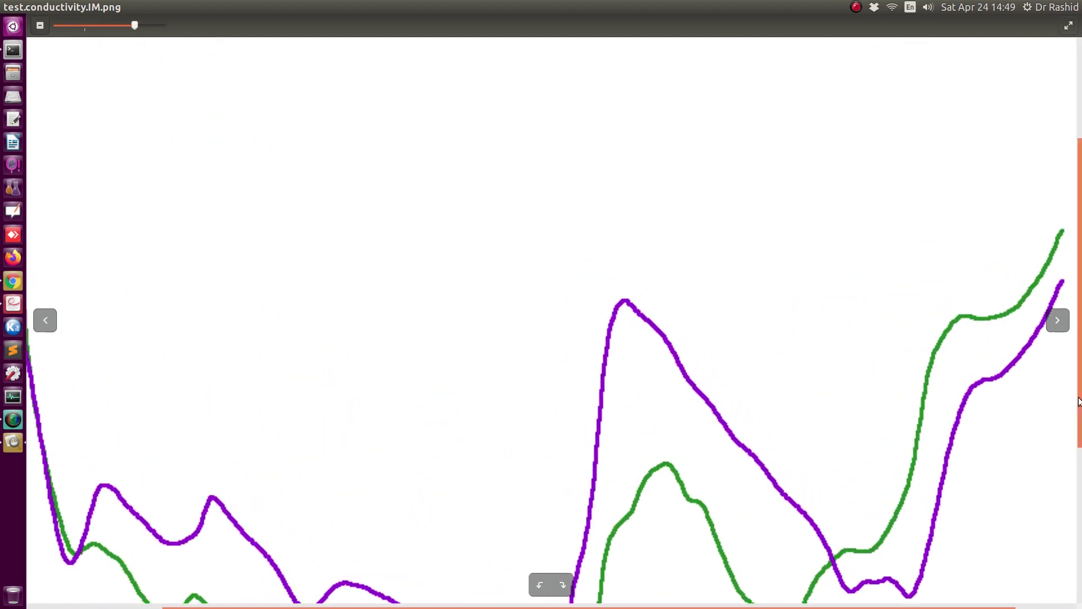
pyautogui.moveTo(1079, 402); pyautogui.dragTo(1062, 212)
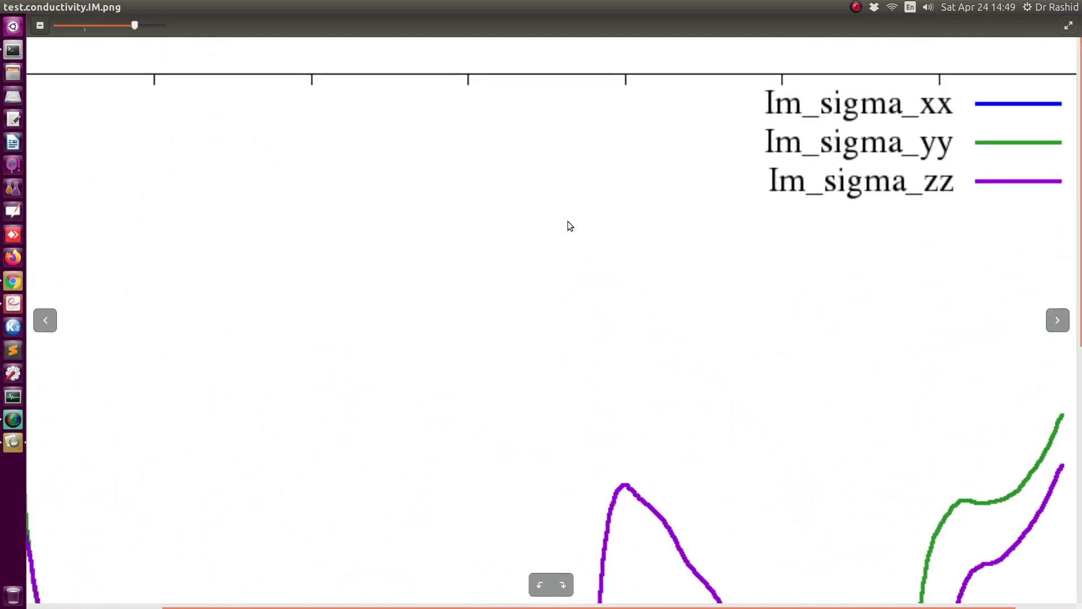
# - Return to the w2web session in the browser, show the full optical properties menu and open test.inop for editing
pyautogui.click(21, 282)
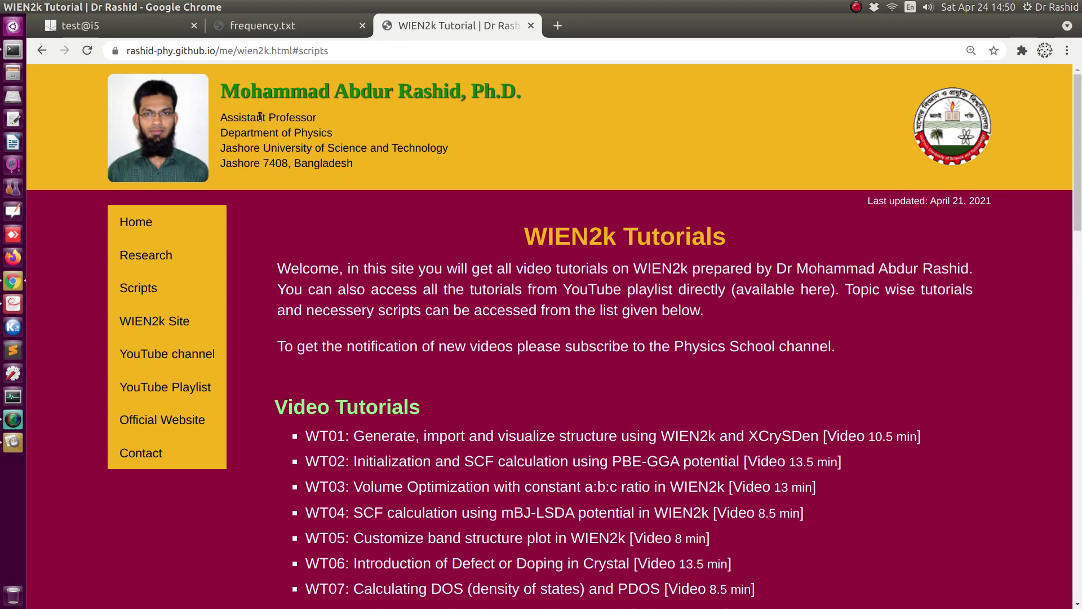
pyautogui.click(106, 31)
pyautogui.scroll(5, 319, 374)
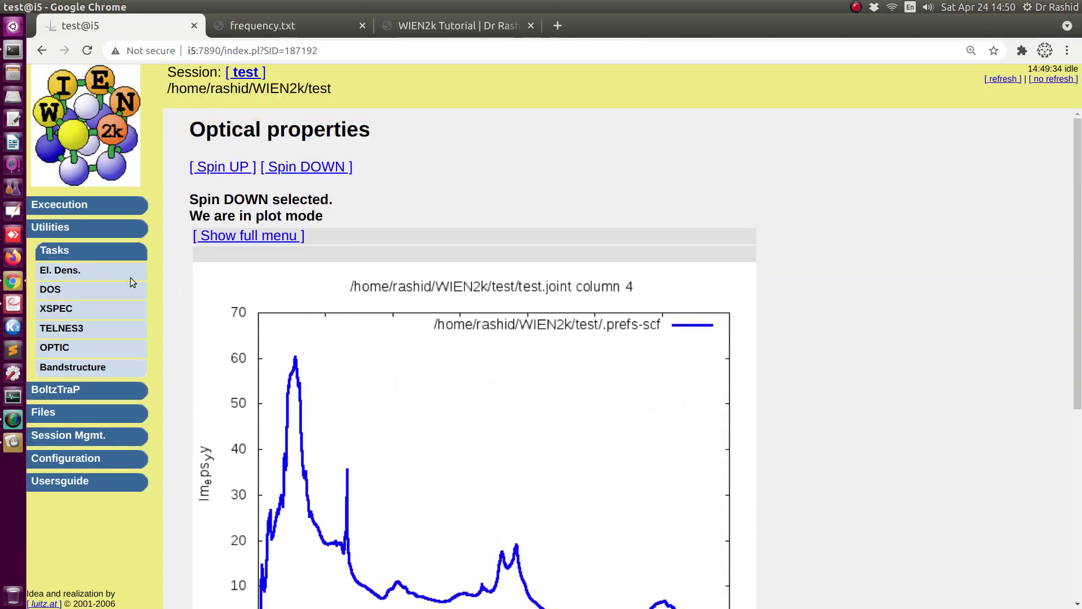
pyautogui.click(251, 238)
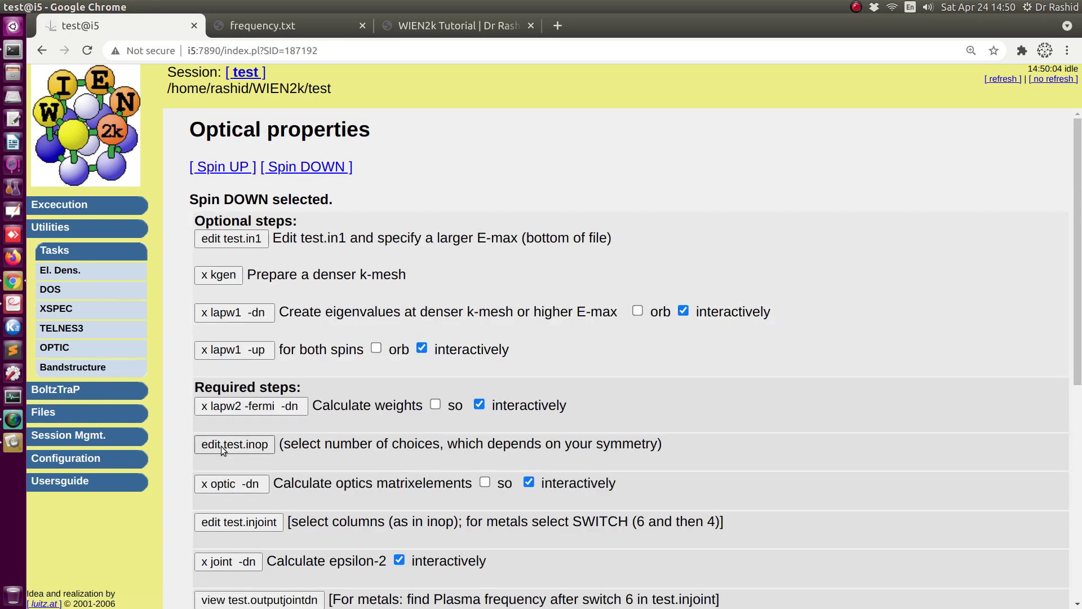
pyautogui.click(221, 445)
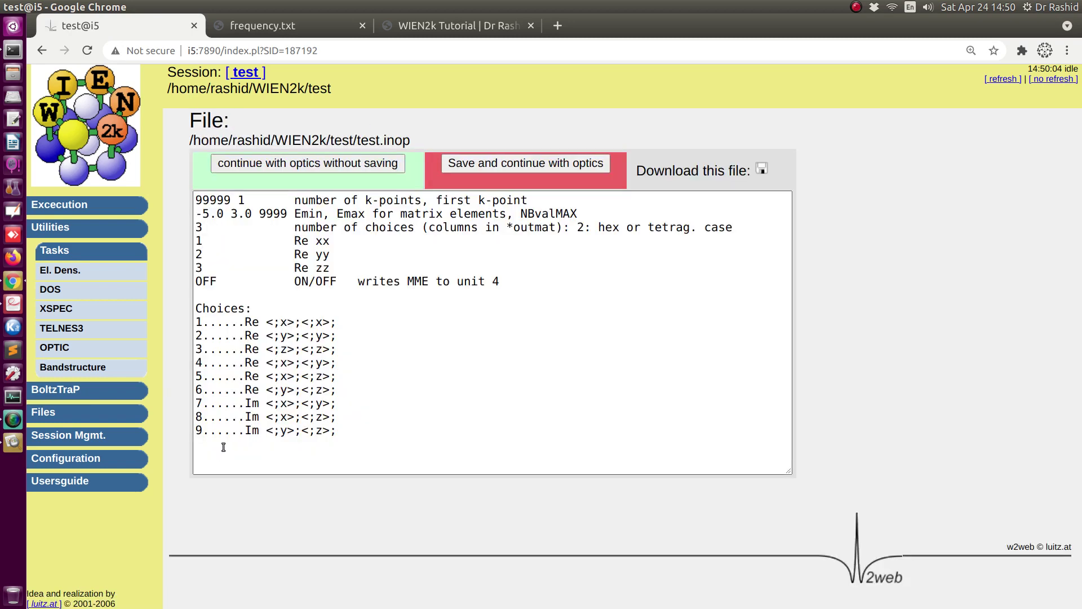
# - Try changing the number of choices in test.inop to 1 and removing the Re yy and Re zz lines
pyautogui.doubleClick(199, 227)
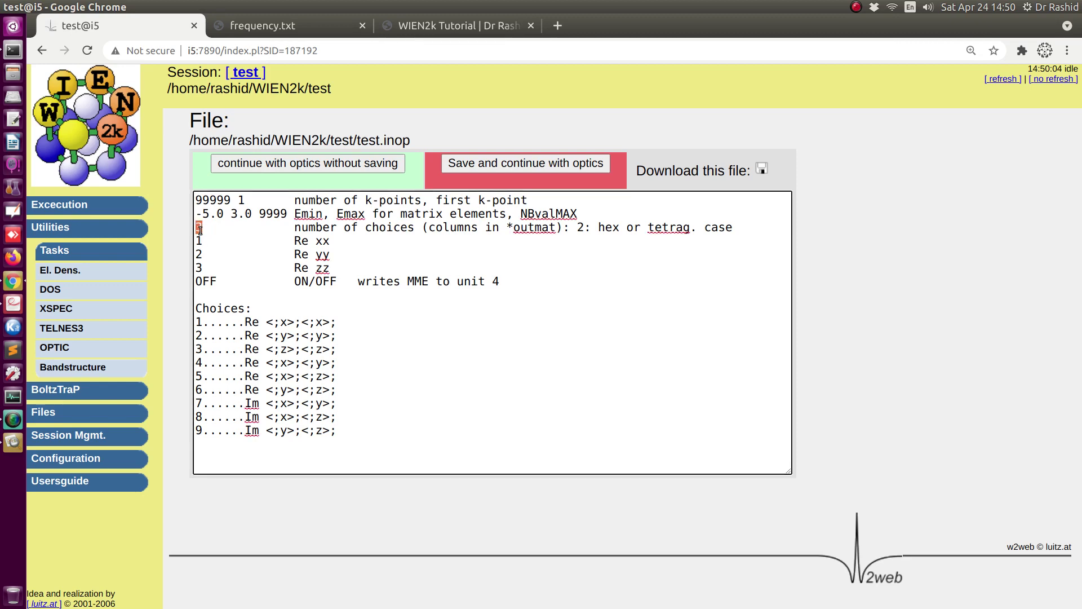
pyautogui.write('3')
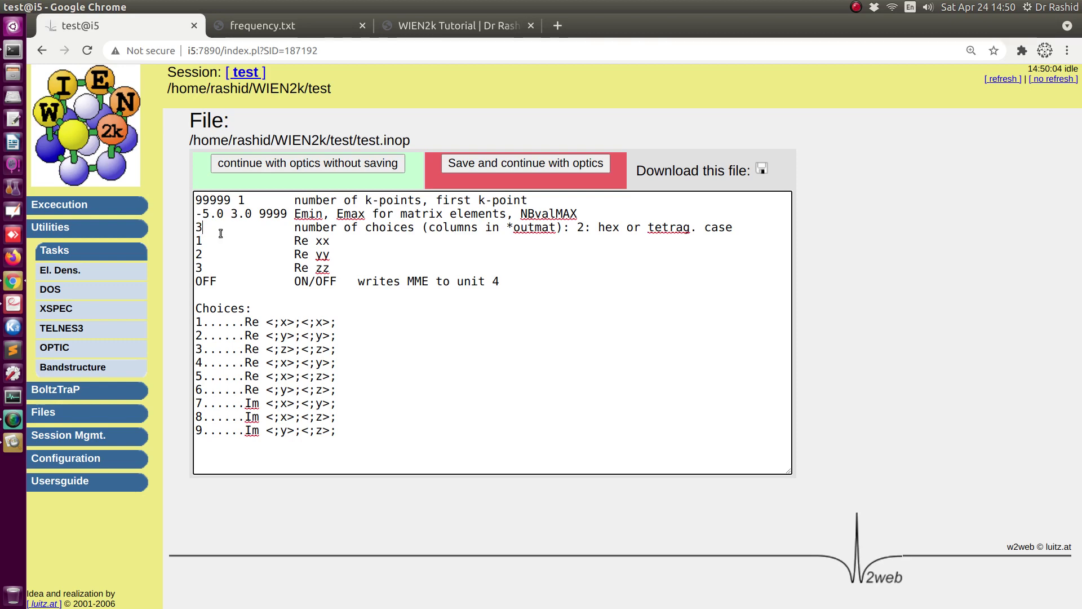
pyautogui.write('1')
pyautogui.press('BackSpace')
pyautogui.press('BackSpace')
pyautogui.write('1')
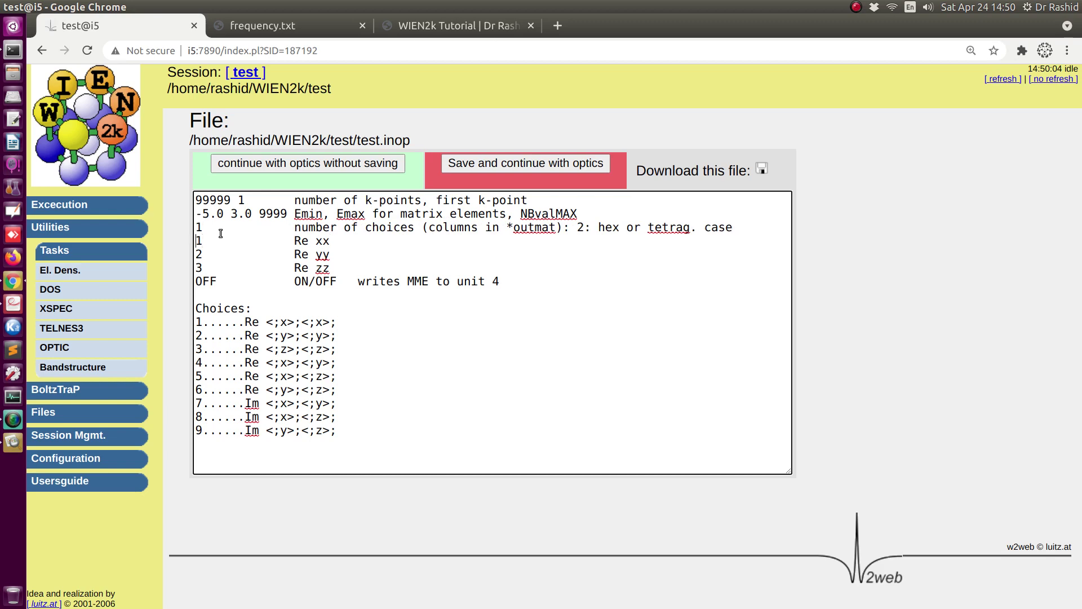
pyautogui.hotkey('shift', 'Down')
pyautogui.hotkey('shift', 'Down')
pyautogui.press('Delete')
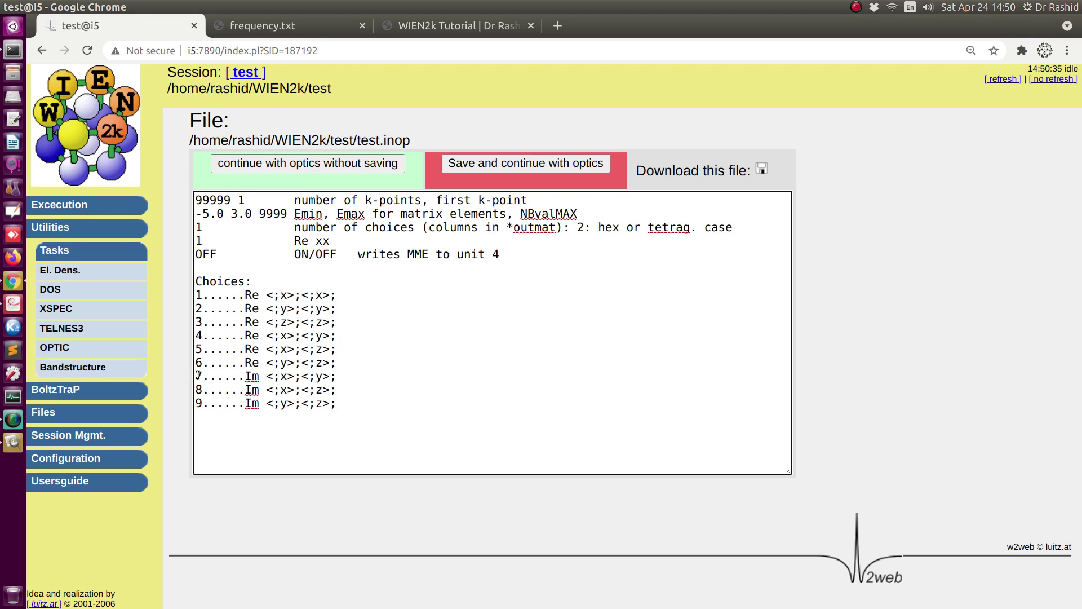
# - Examine the available real and imaginary choices in test.inop, and return to the optics page without saving
pyautogui.moveTo(198, 375); pyautogui.dragTo(199, 402)
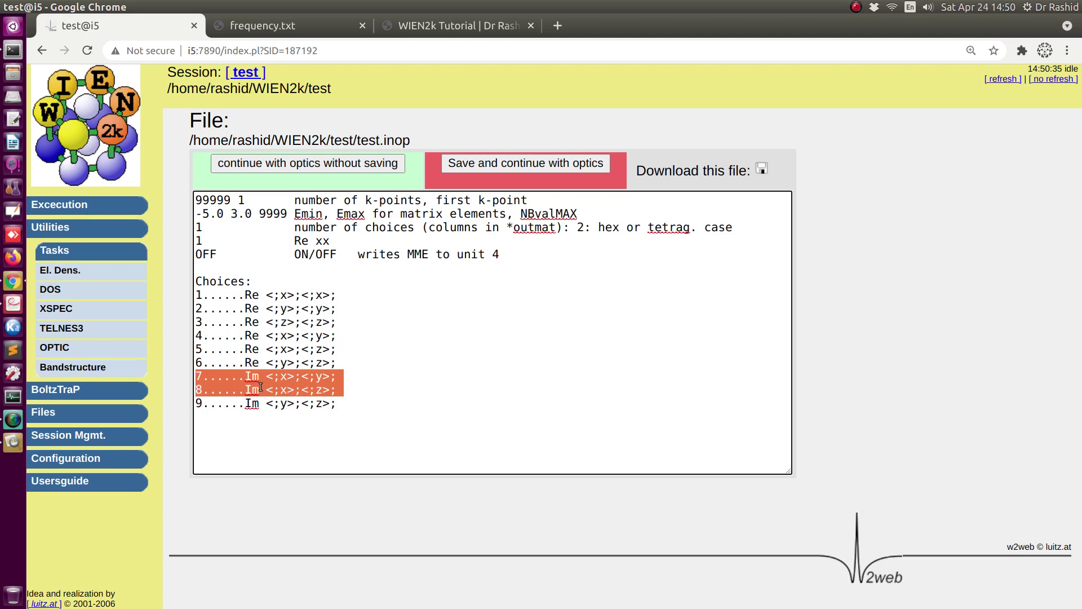
pyautogui.click(201, 395)
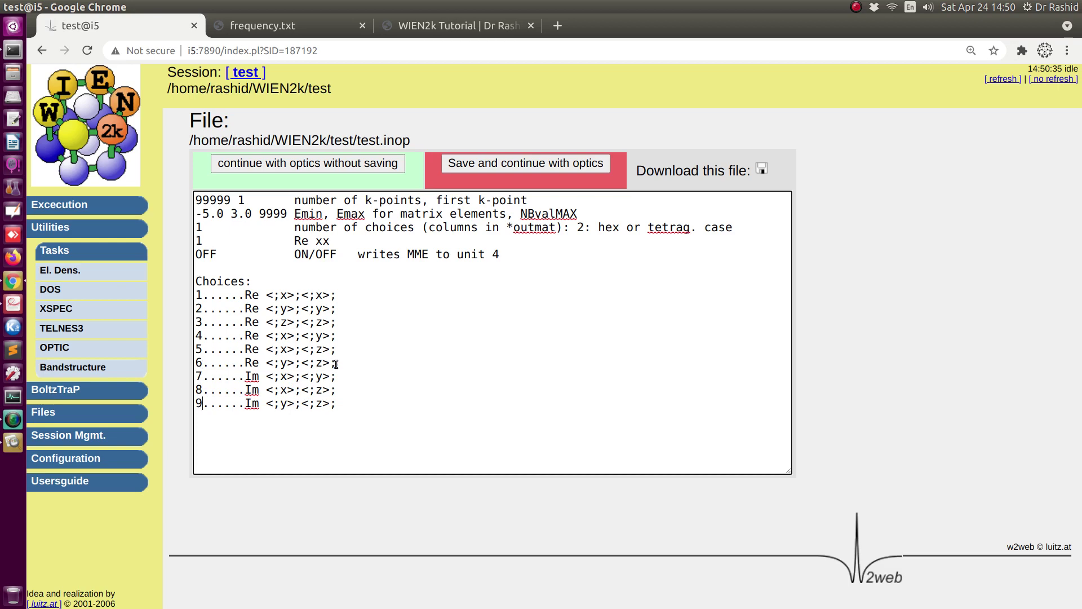
pyautogui.moveTo(336, 363); pyautogui.dragTo(191, 299)
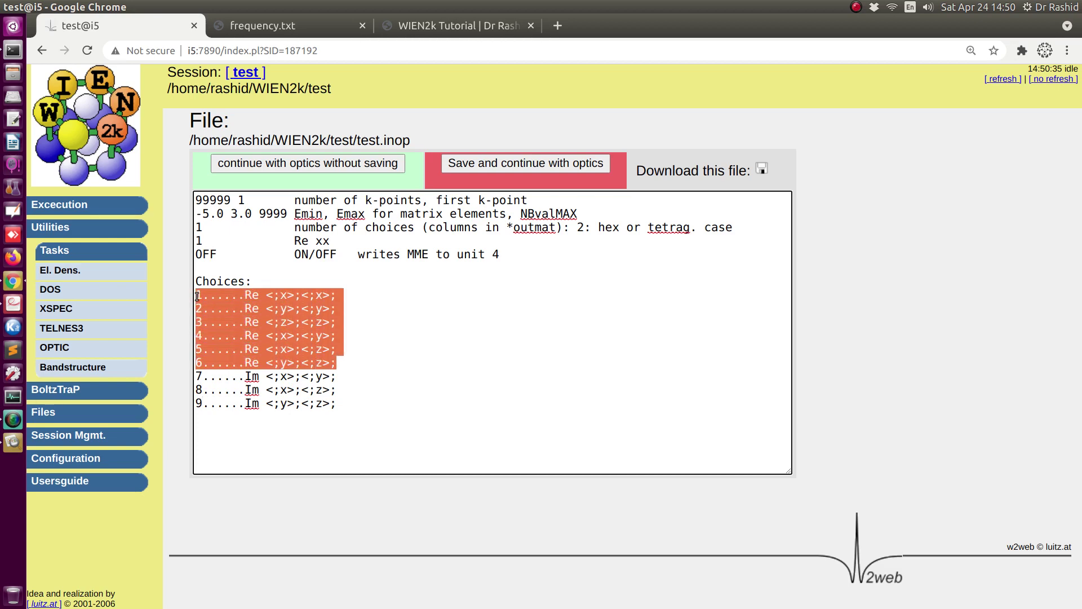
pyautogui.doubleClick(199, 226)
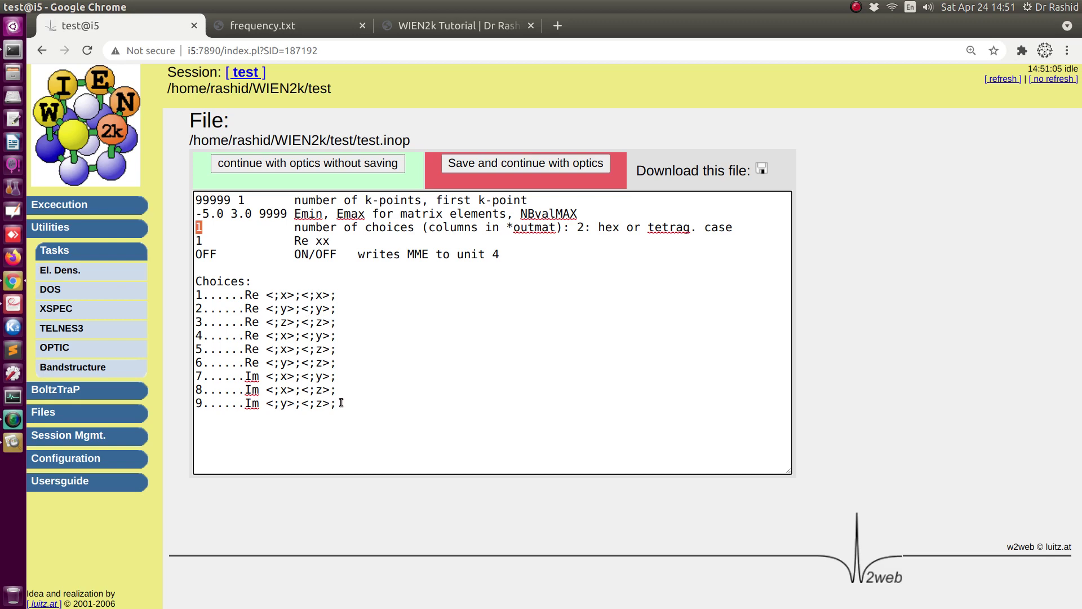
pyautogui.click(327, 165)
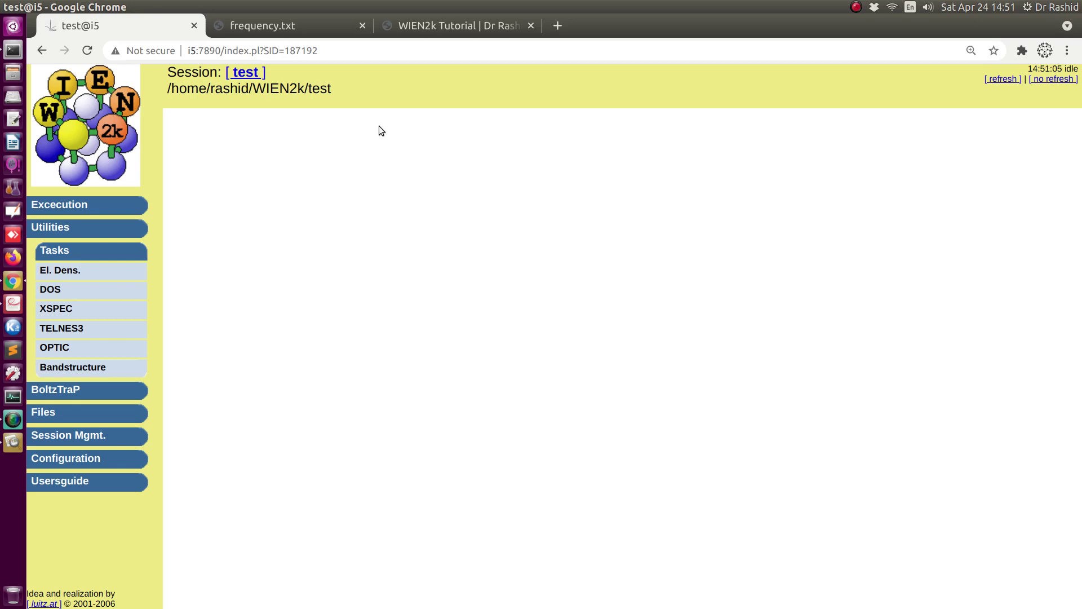
# - Switch to the WIEN2k Tutorials web page
pyautogui.click(432, 28)
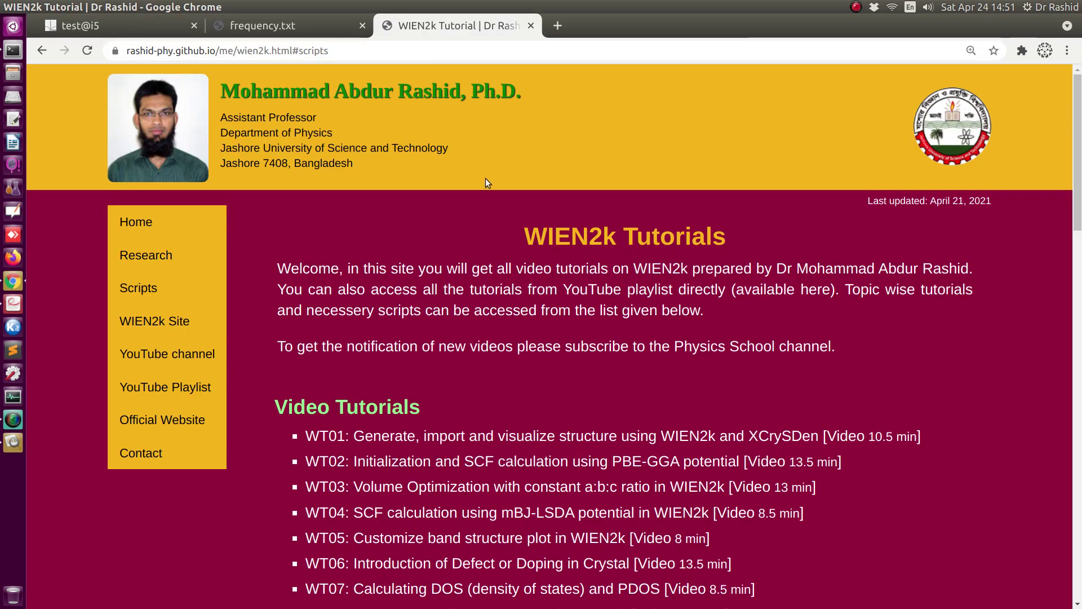